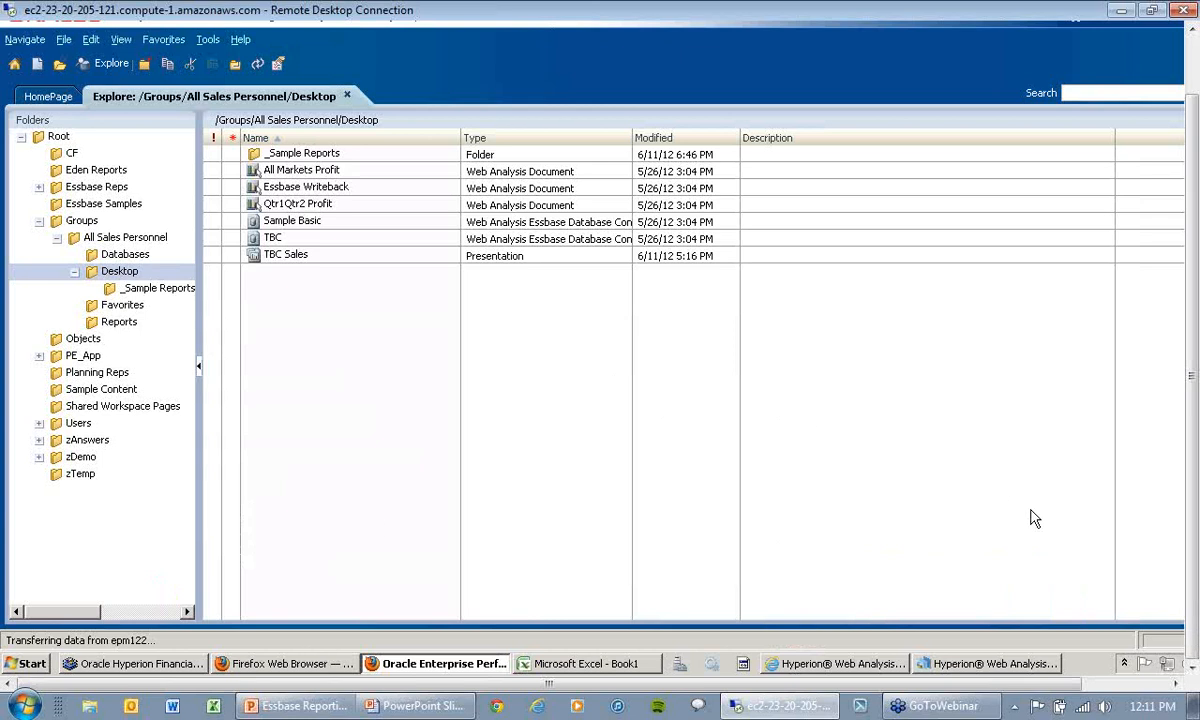
Step: Switch to the Excel workbook Book1 and examine the Year, Measures, Product, Market and Scenario dimensions in the ad hoc grid
left_click(597, 673)
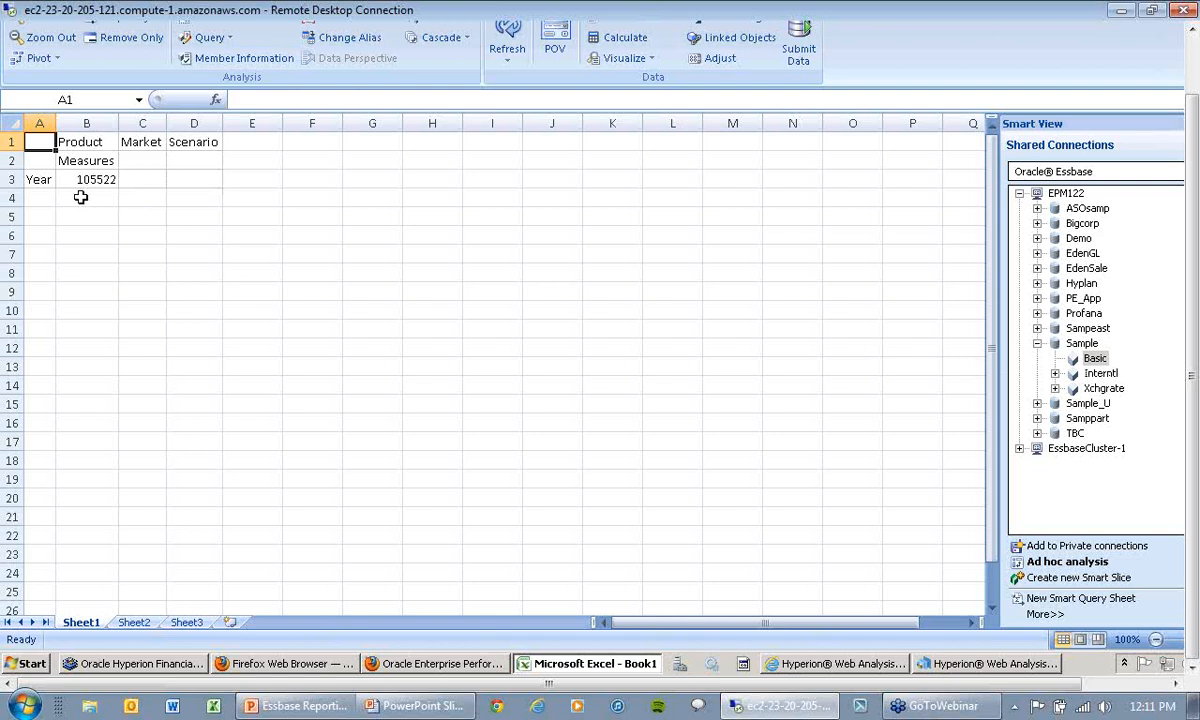
left_click(1192, 68)
left_click(47, 246)
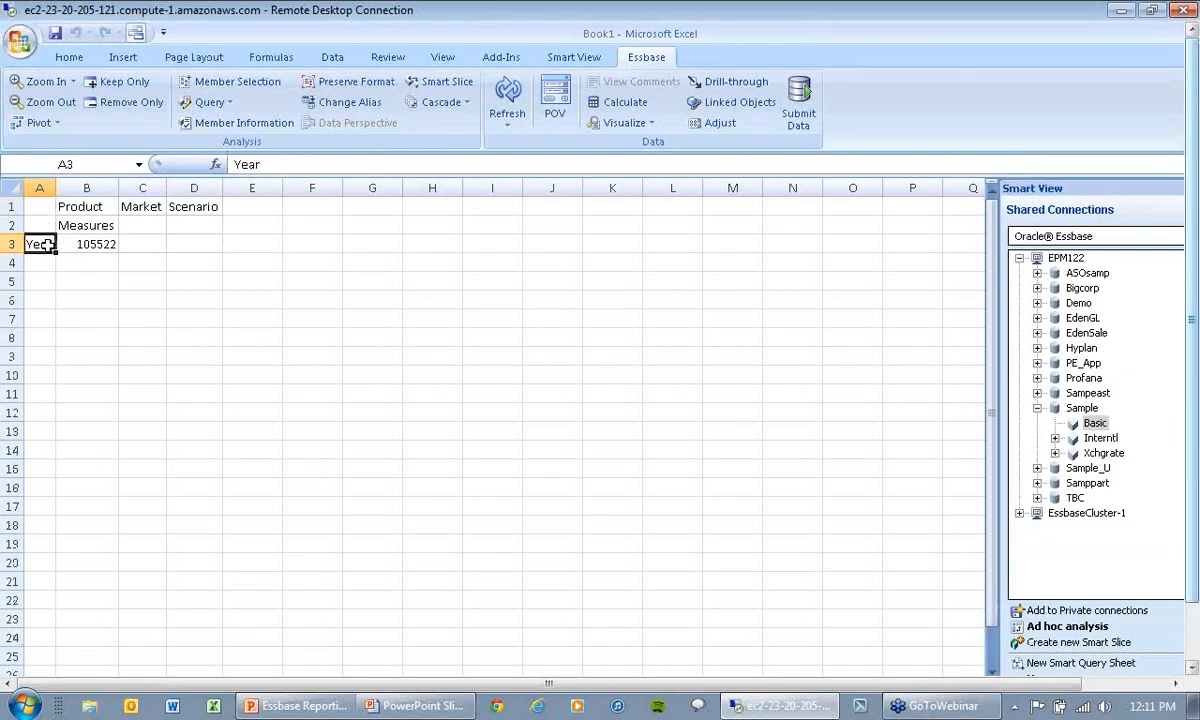
left_click(87, 229)
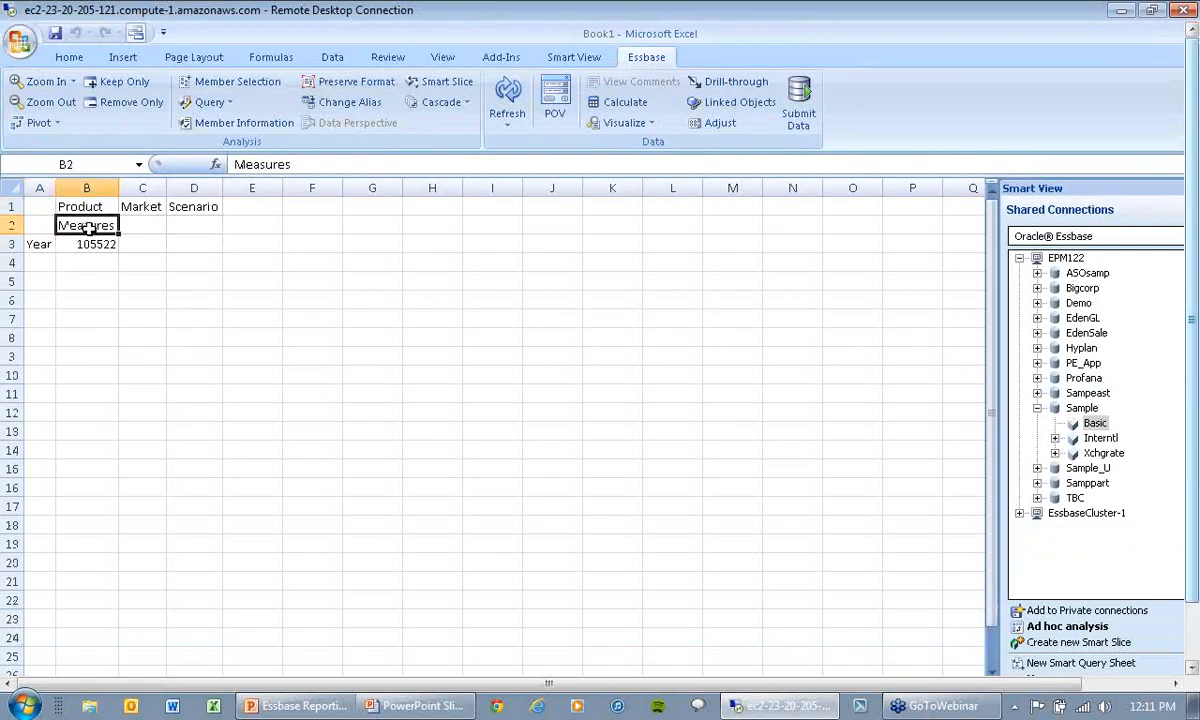
left_click(86, 204)
left_click(143, 207)
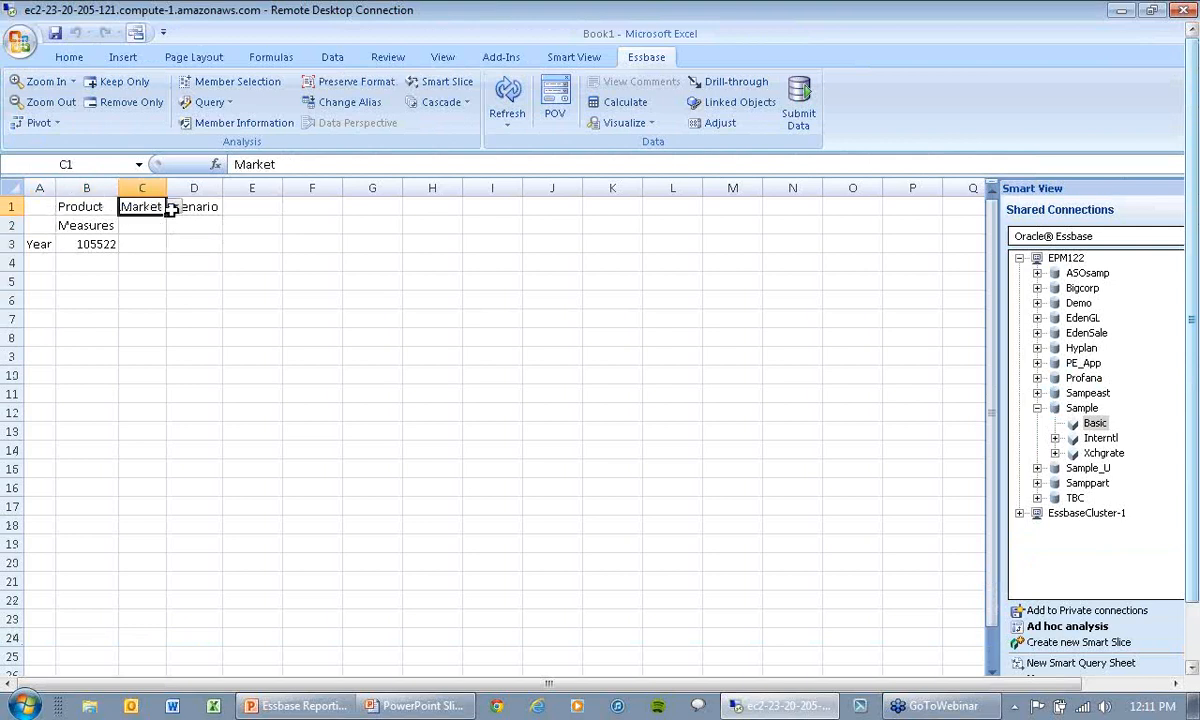
left_click(188, 205)
left_click(408, 360)
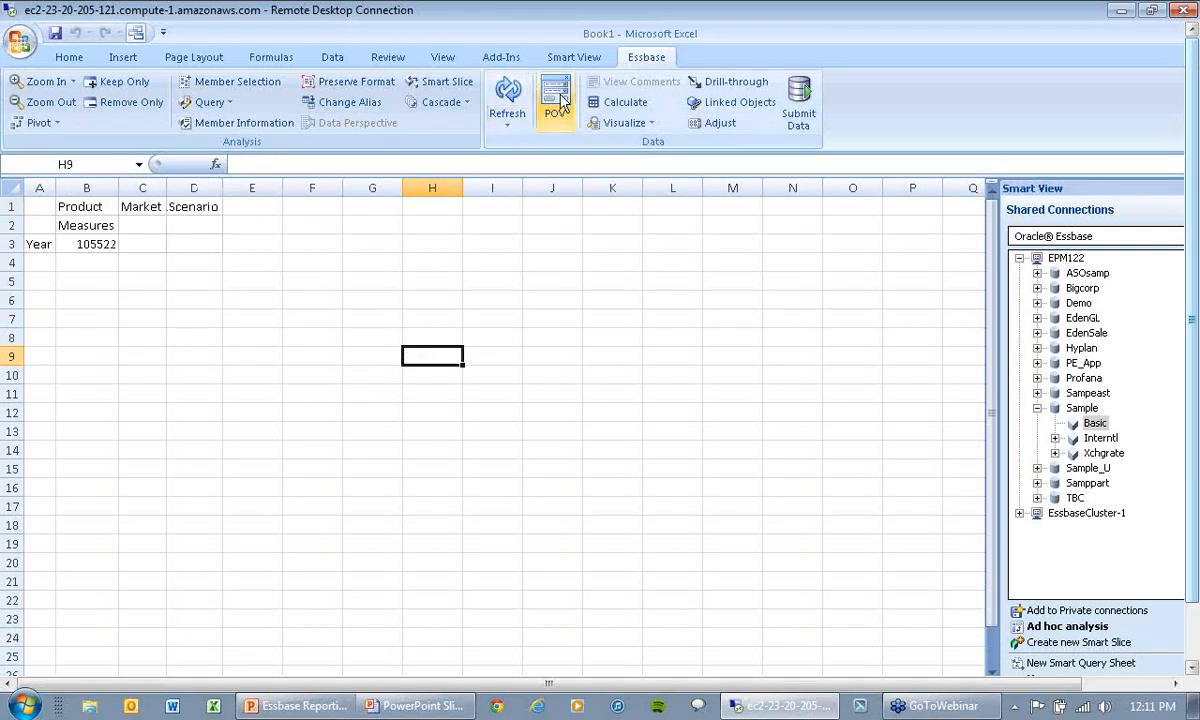
Step: Display the floating POV toolbar, move it close to the grid, and hide it again
left_click(563, 96)
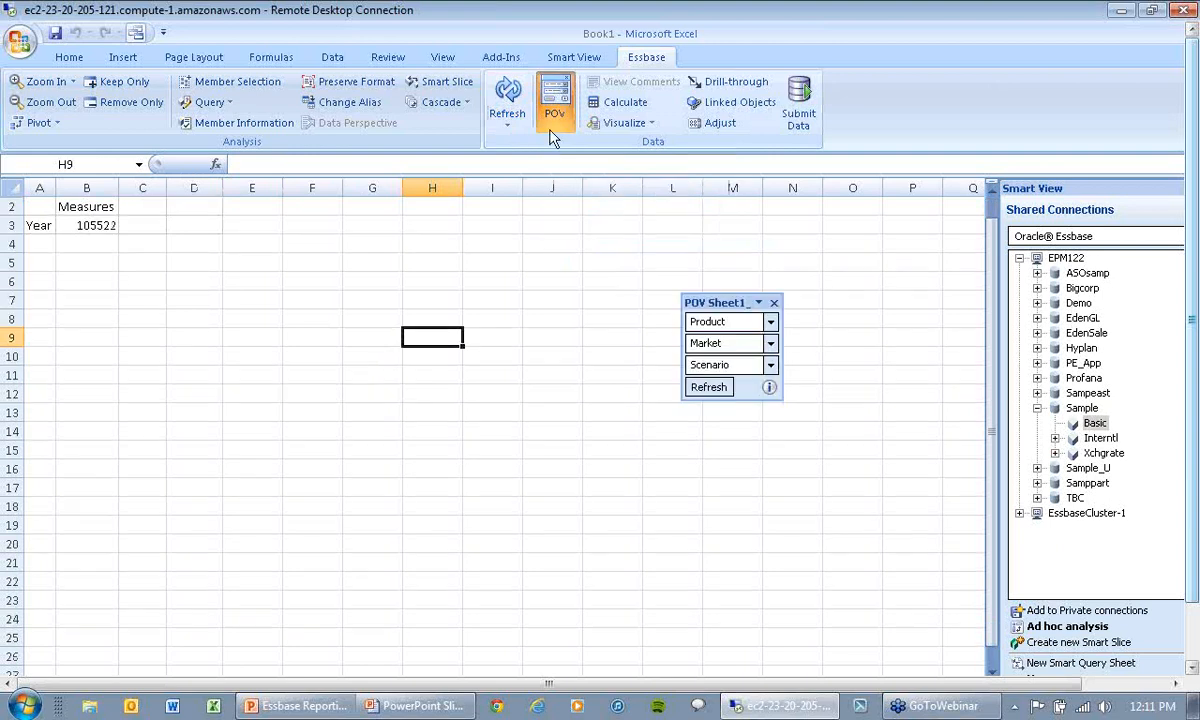
left_click_drag(712, 302, 254, 238)
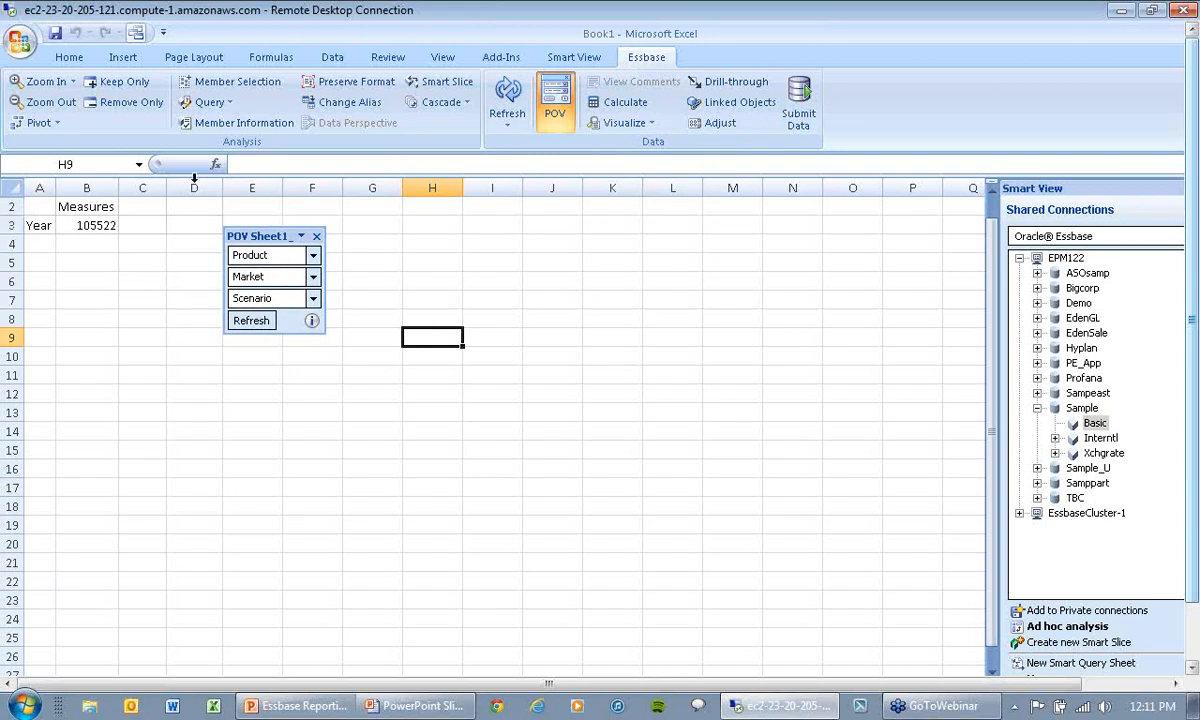
left_click(557, 97)
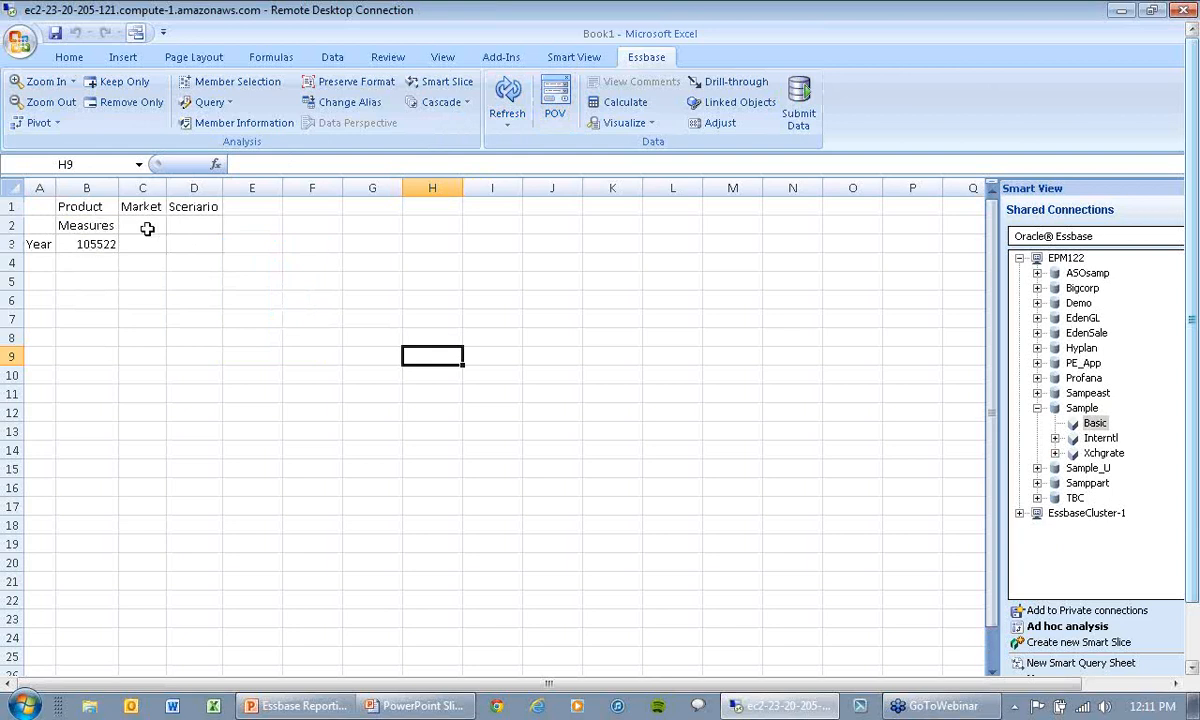
Step: Zoom in on Year, Measures and Market to expand each dimension into its child members
left_click(41, 244)
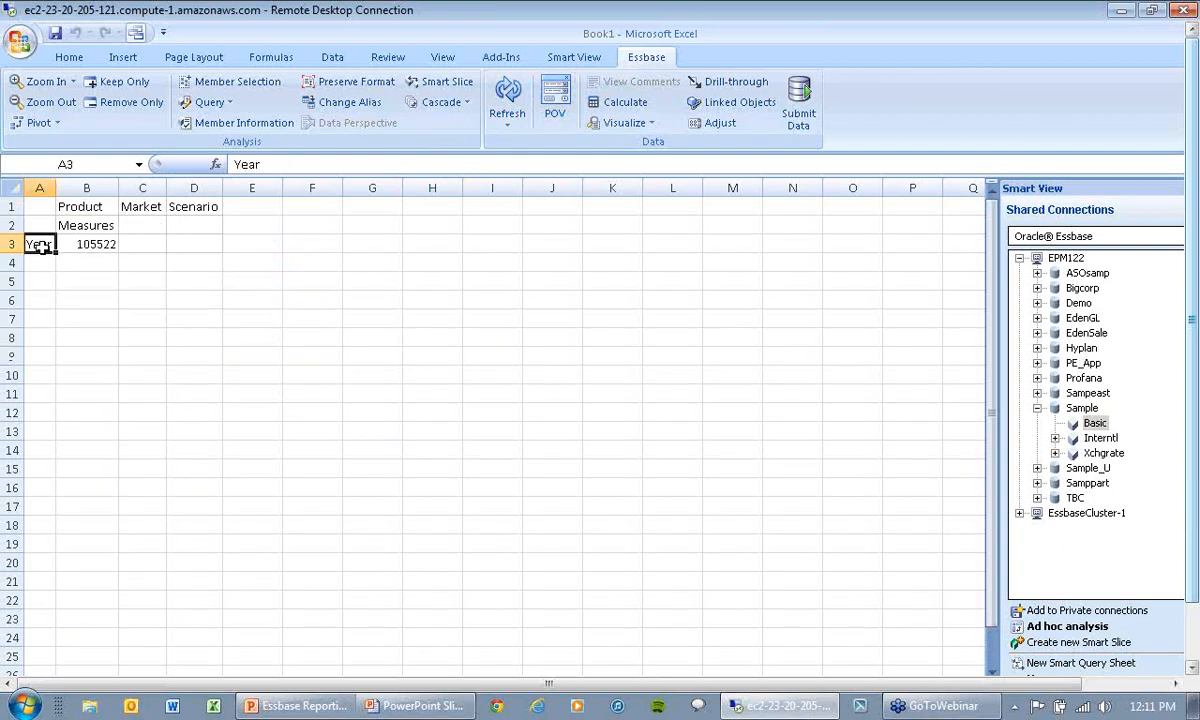
left_click(38, 86)
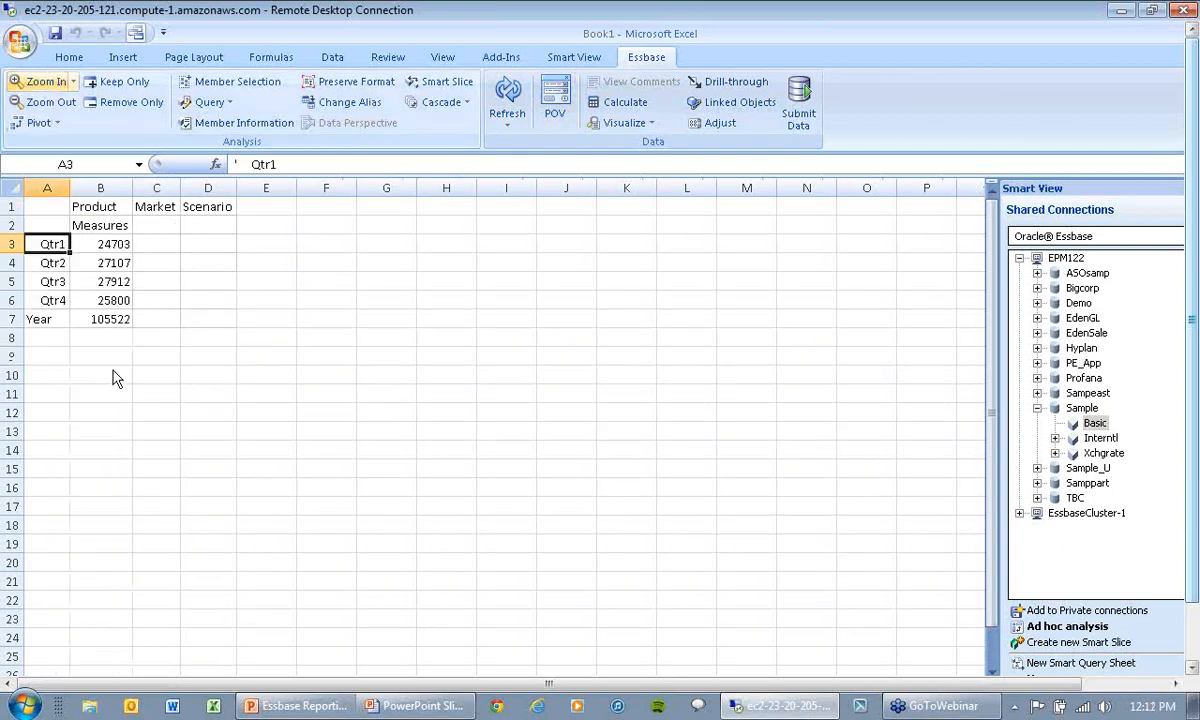
left_click(100, 222)
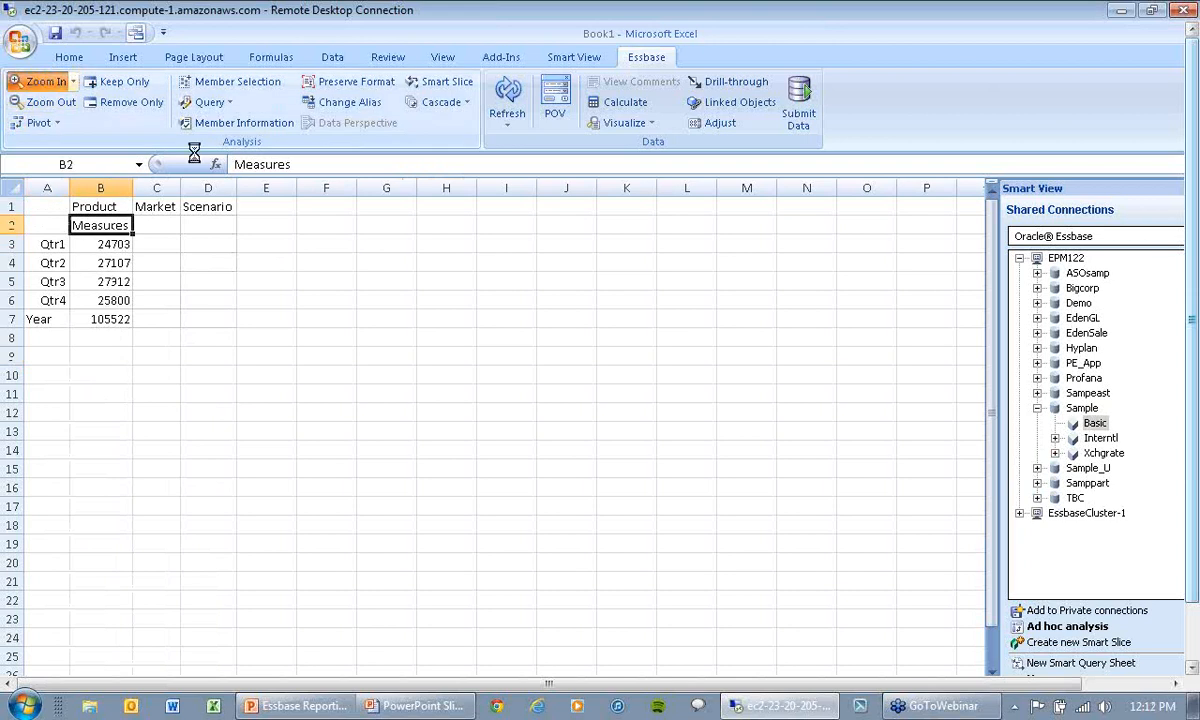
left_click(42, 82)
left_click(145, 206)
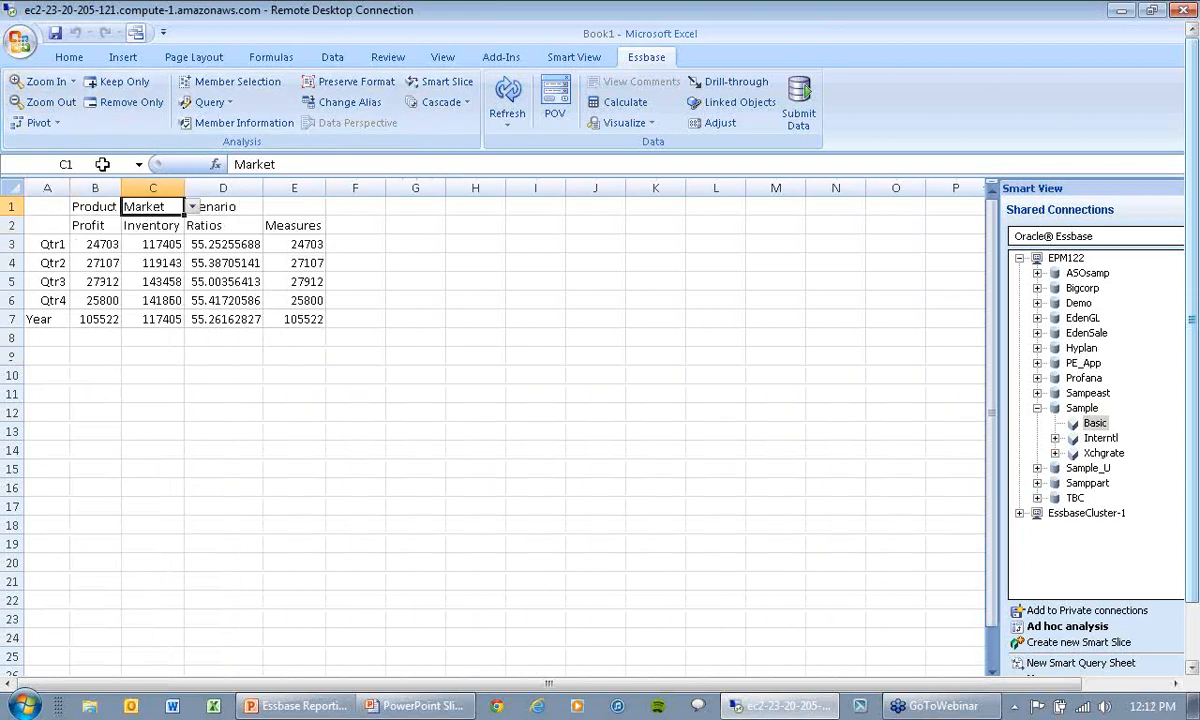
left_click(40, 82)
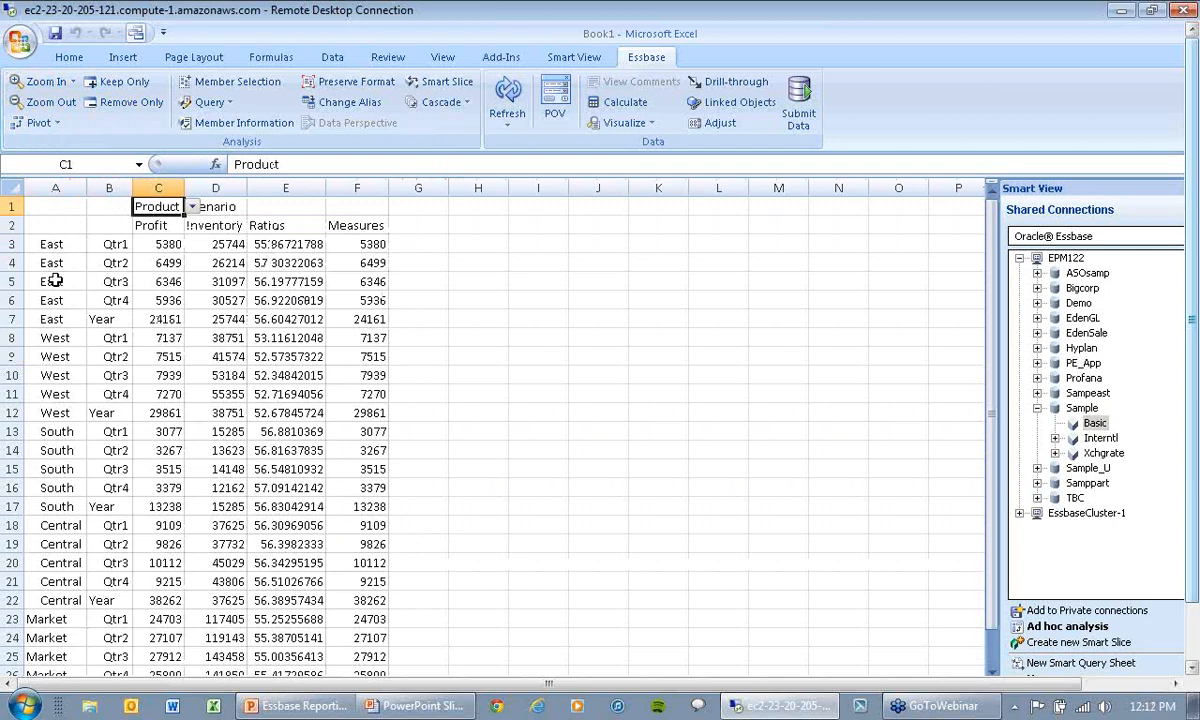
Step: Show the POV toolbar clear of the data and pivot the Market regions from rows to columns
left_click(500, 245)
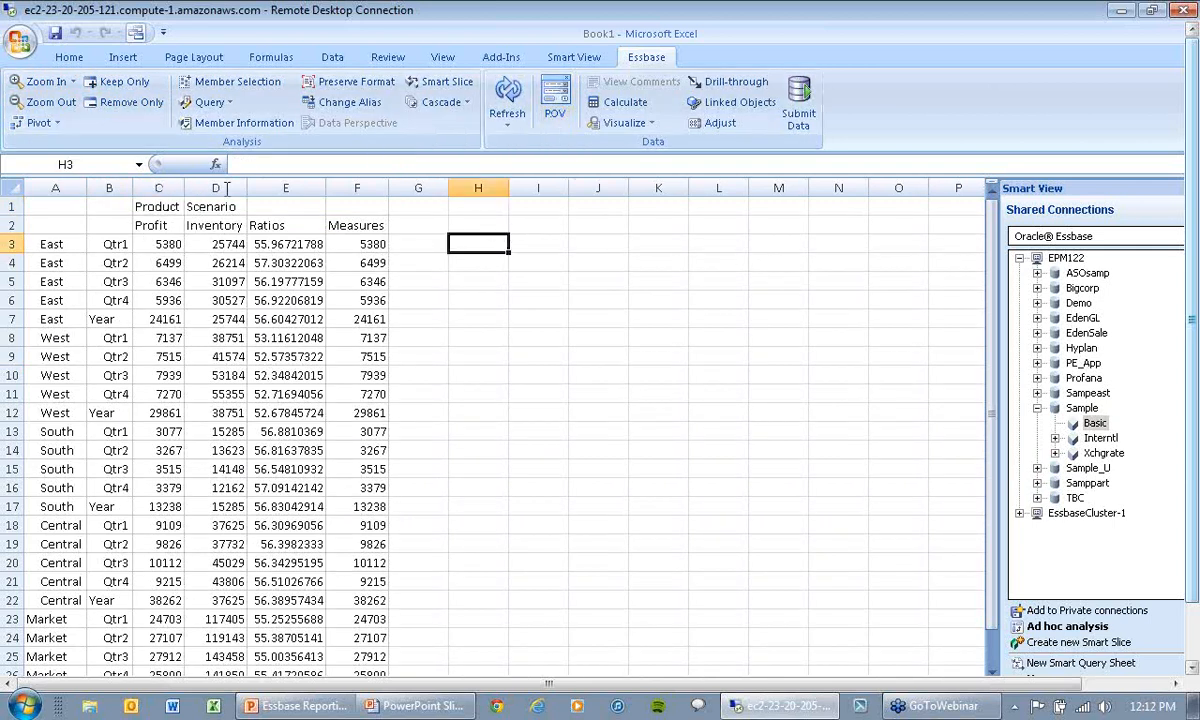
left_click(555, 100)
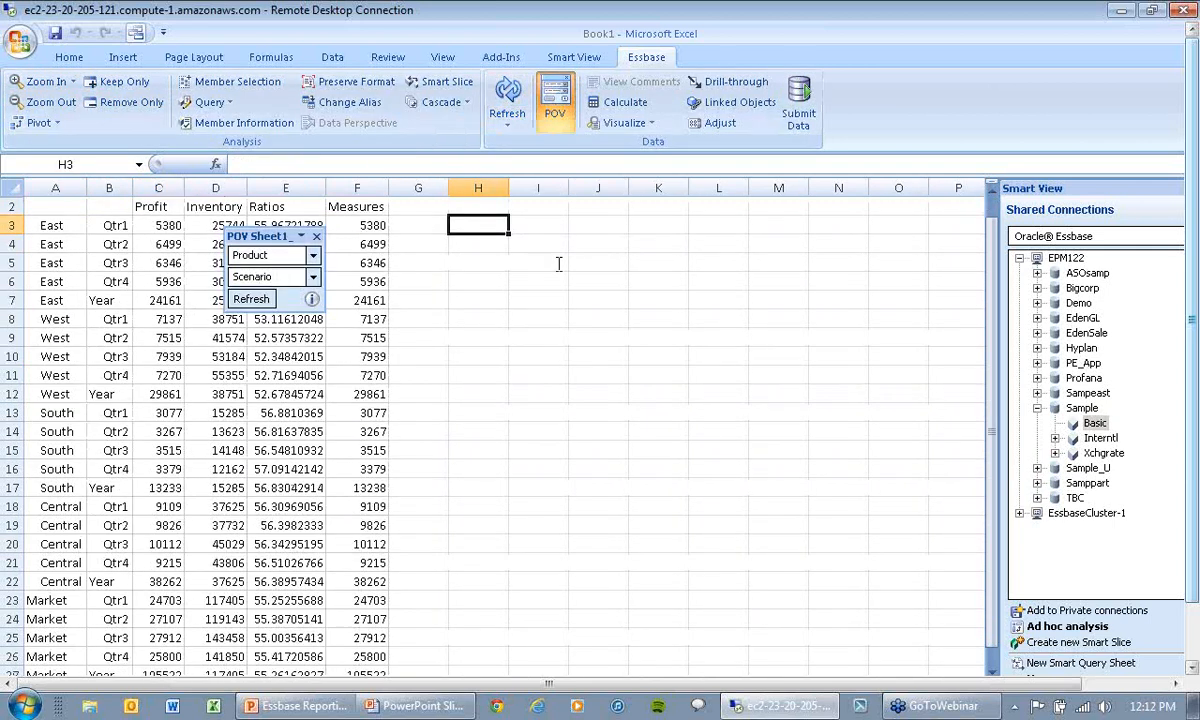
left_click_drag(268, 237, 518, 239)
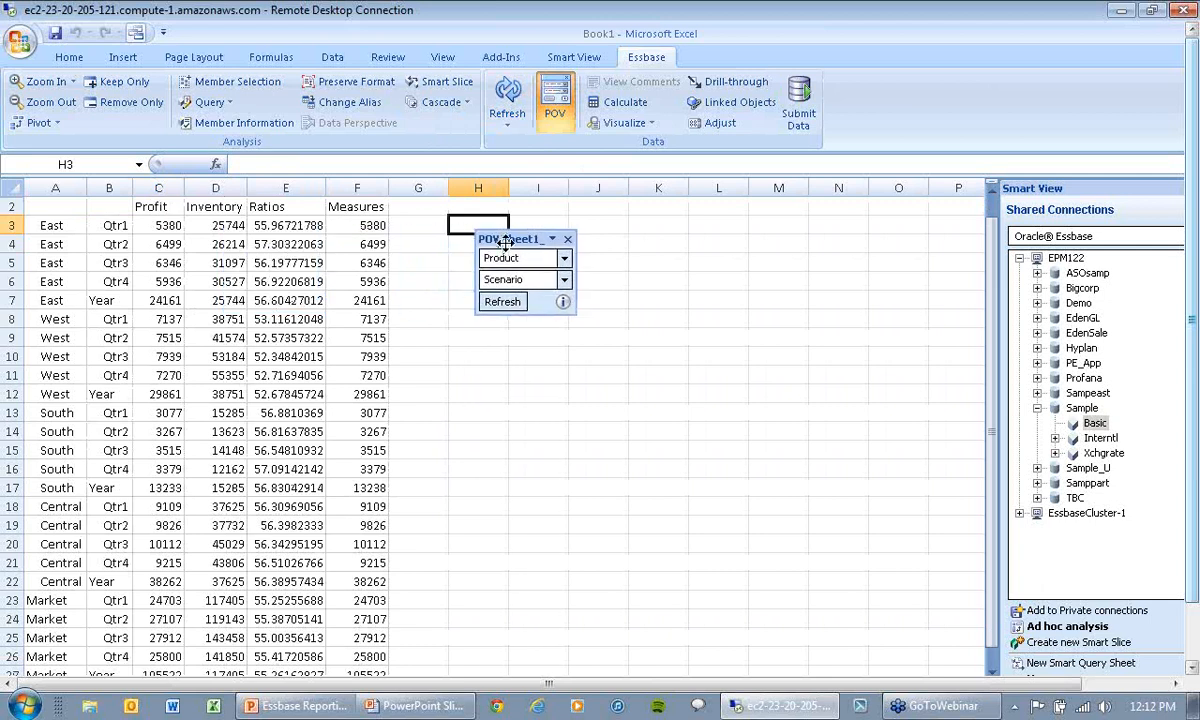
left_click(58, 265)
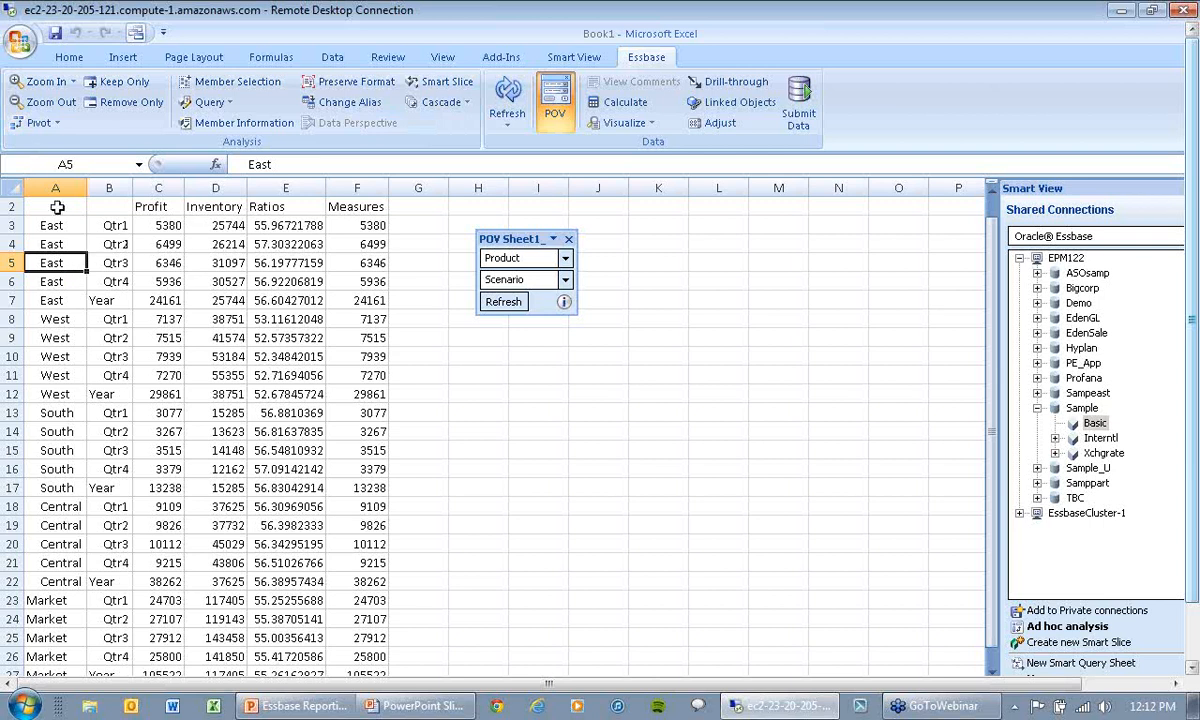
left_click(38, 122)
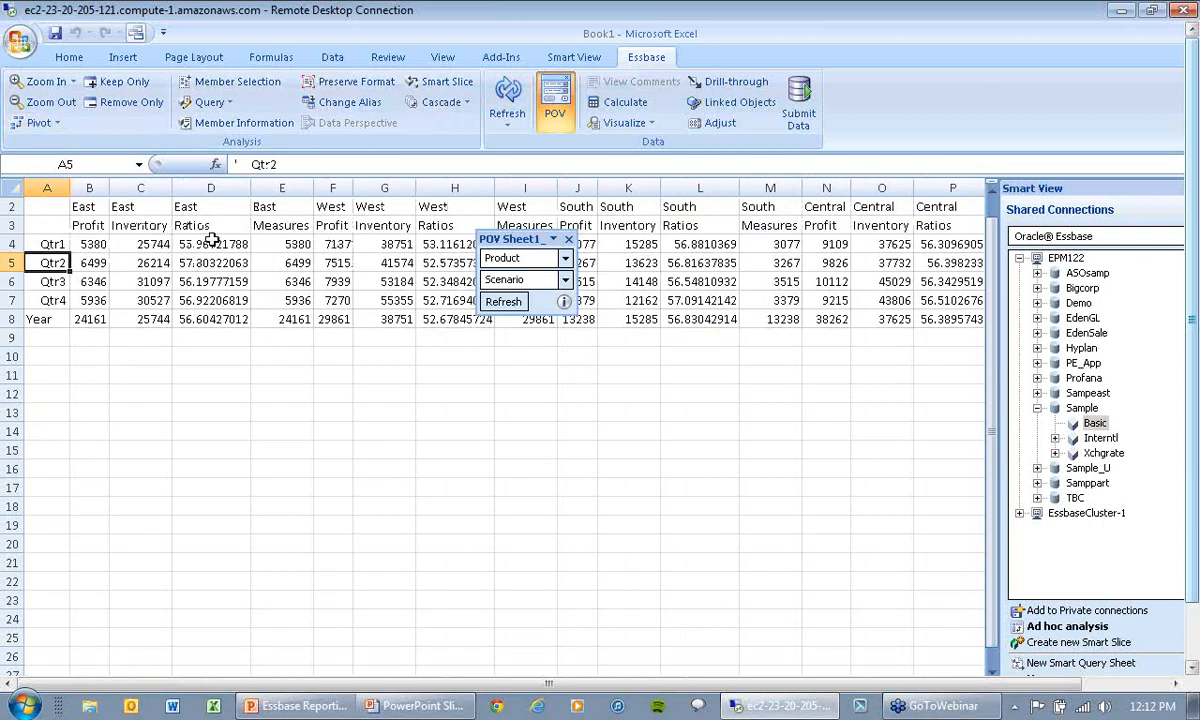
Step: Move the POV toolbar below the data and keep only the Profit measure for every region
left_click(92, 224)
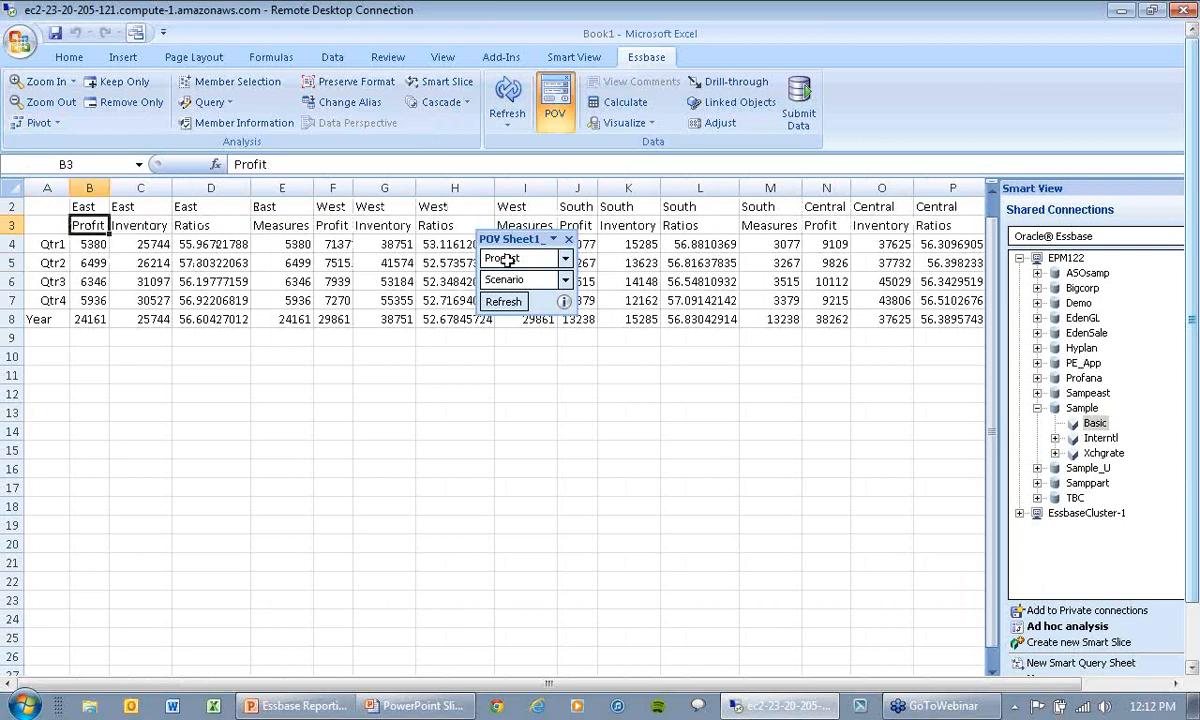
left_click_drag(515, 238, 550, 366)
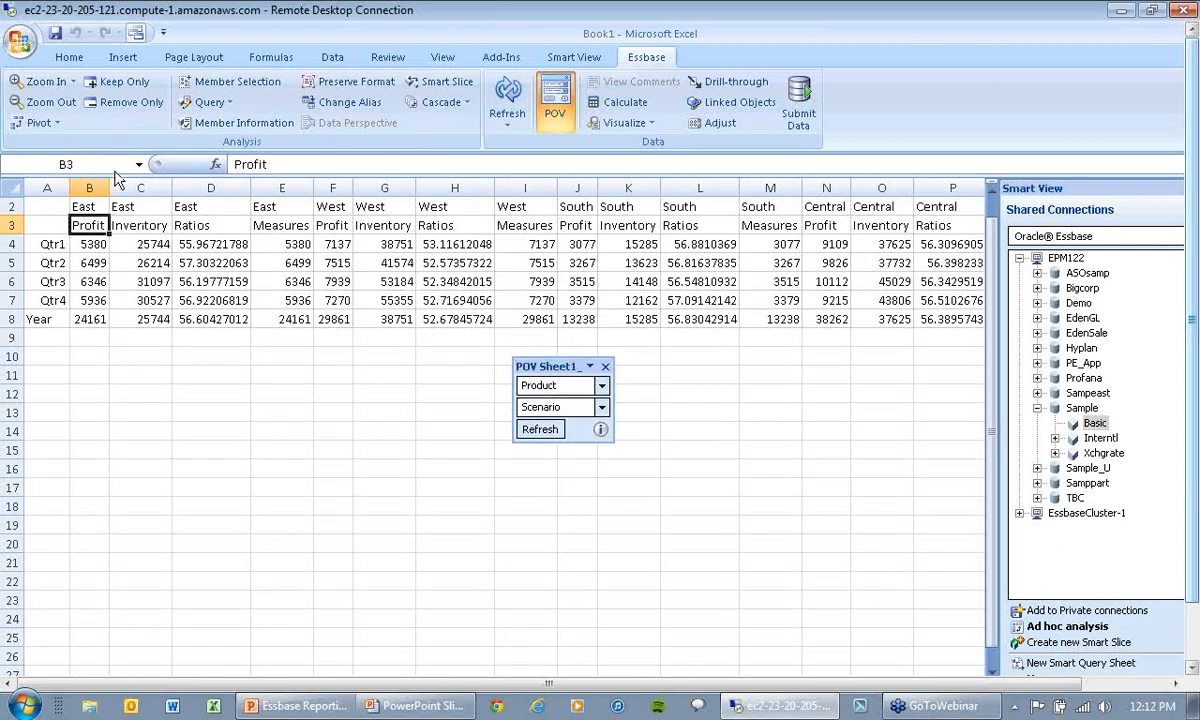
left_click(127, 84)
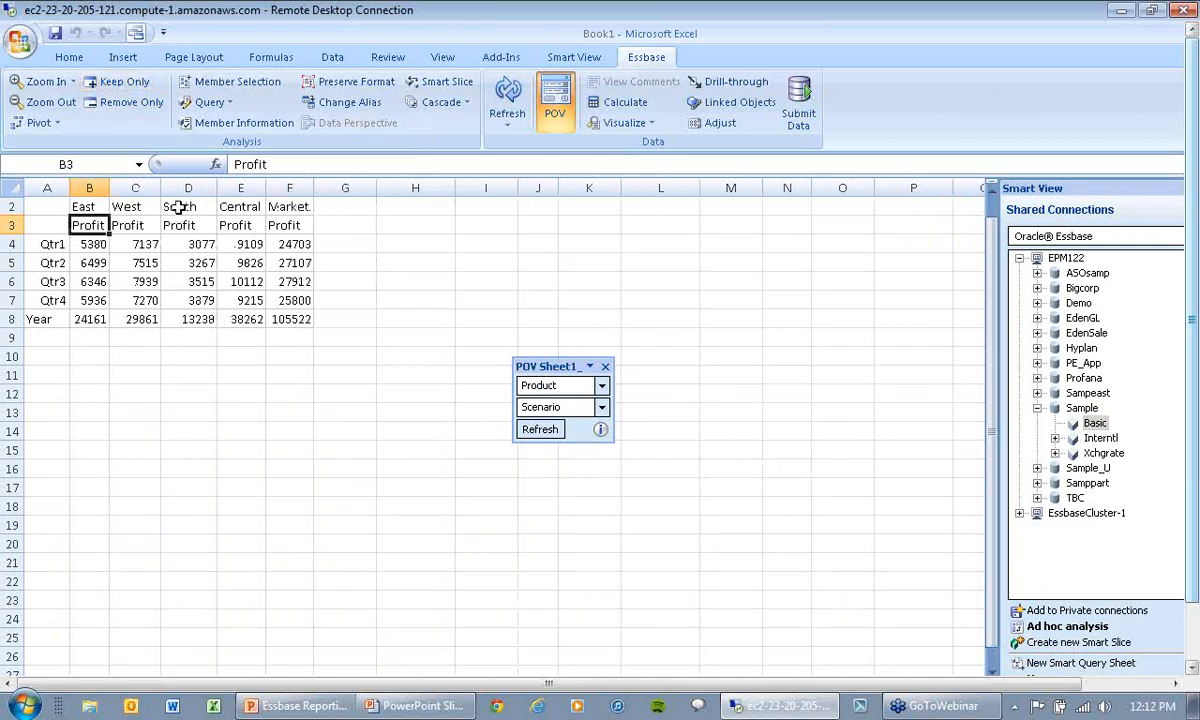
Step: Drill down from Profit, keeping only Margin, and expand Margin into its component measures
left_click(42, 82)
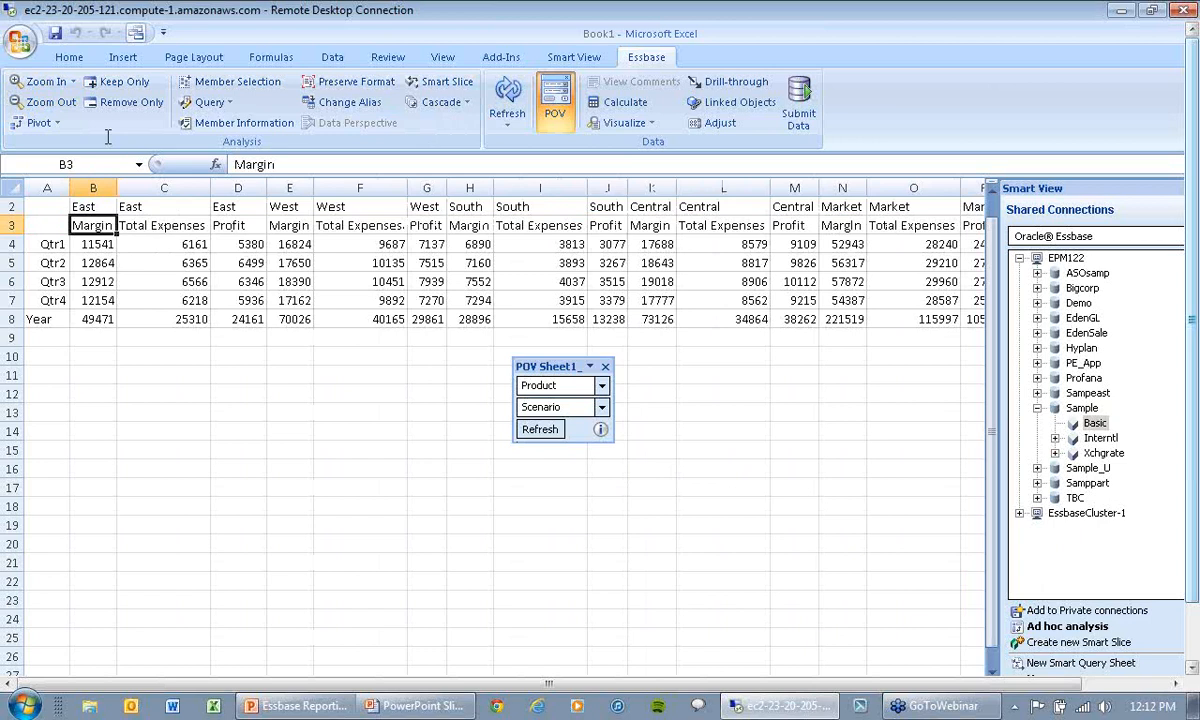
left_click(112, 81)
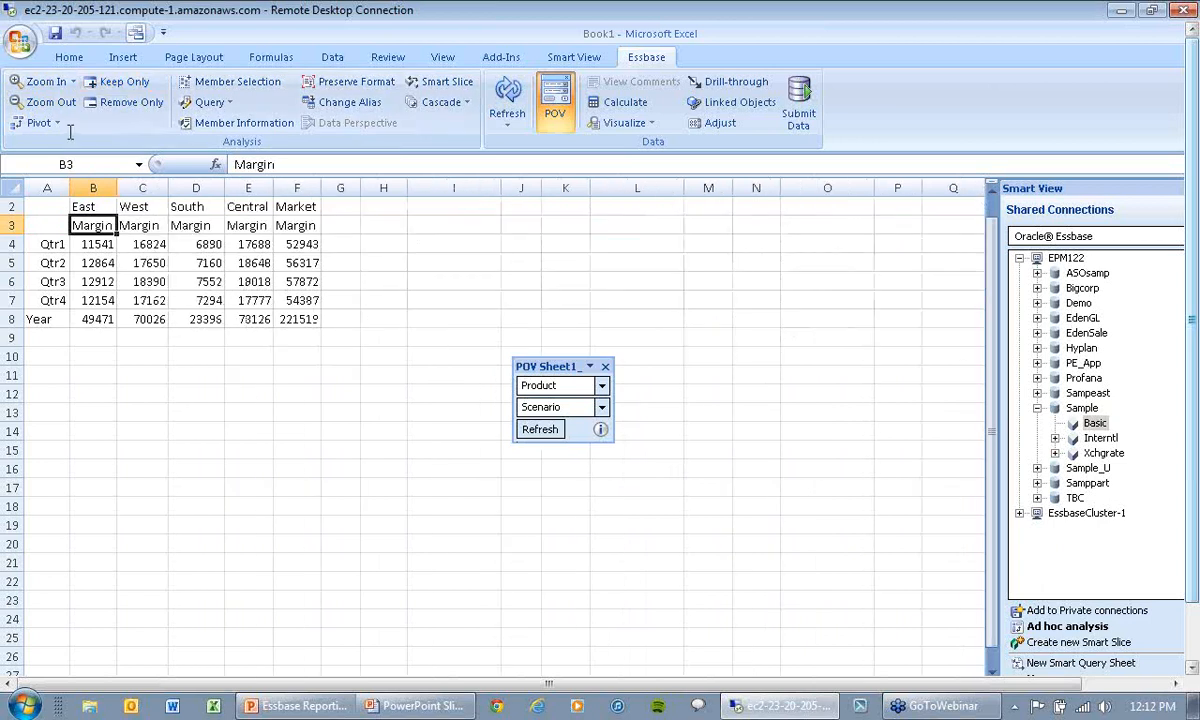
left_click(40, 82)
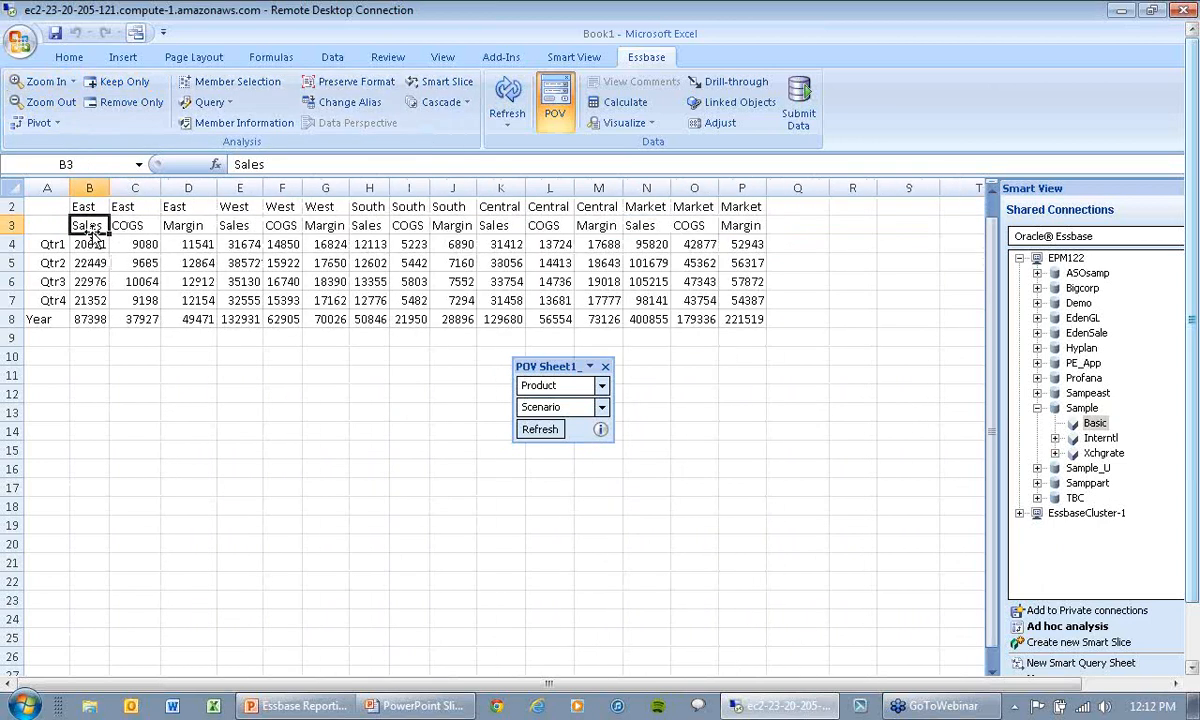
Step: Remove the Margin measure from all regions and check the remaining Sales and COGS column headers
left_click(172, 226)
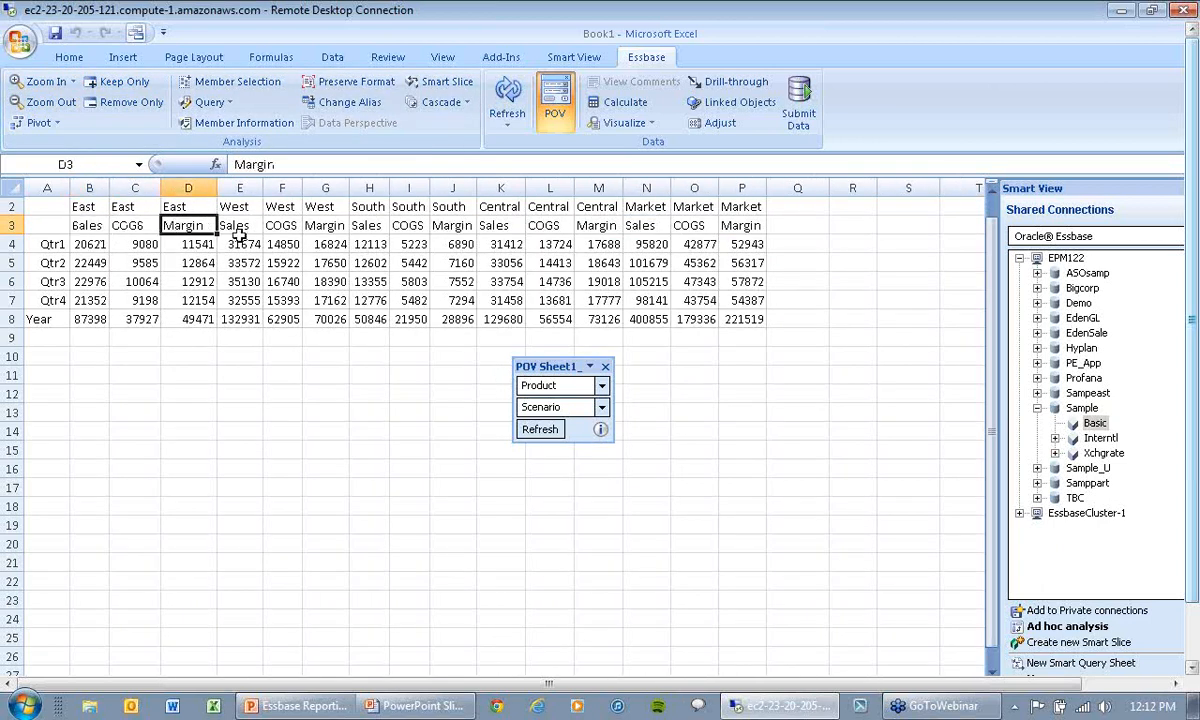
left_click(128, 103)
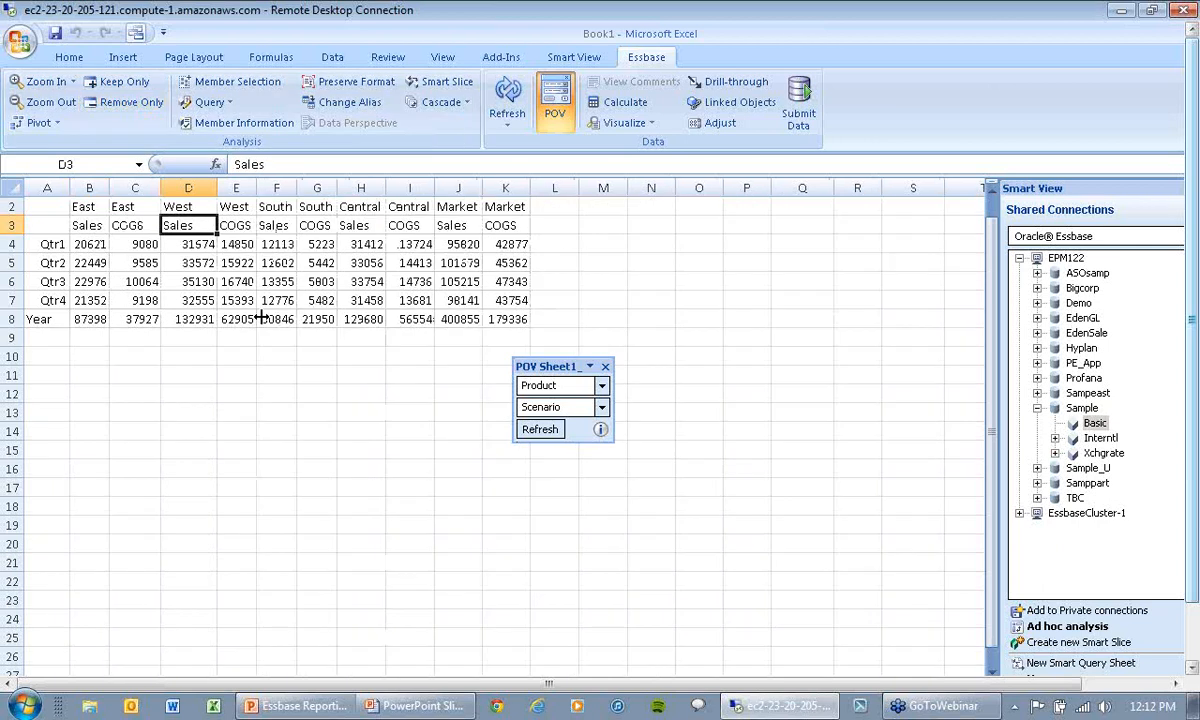
left_click(85, 226)
left_click(125, 226)
left_click(180, 226)
left_click(228, 226)
Step: Select the Market and South members together and remove them from the grid
left_click(86, 204)
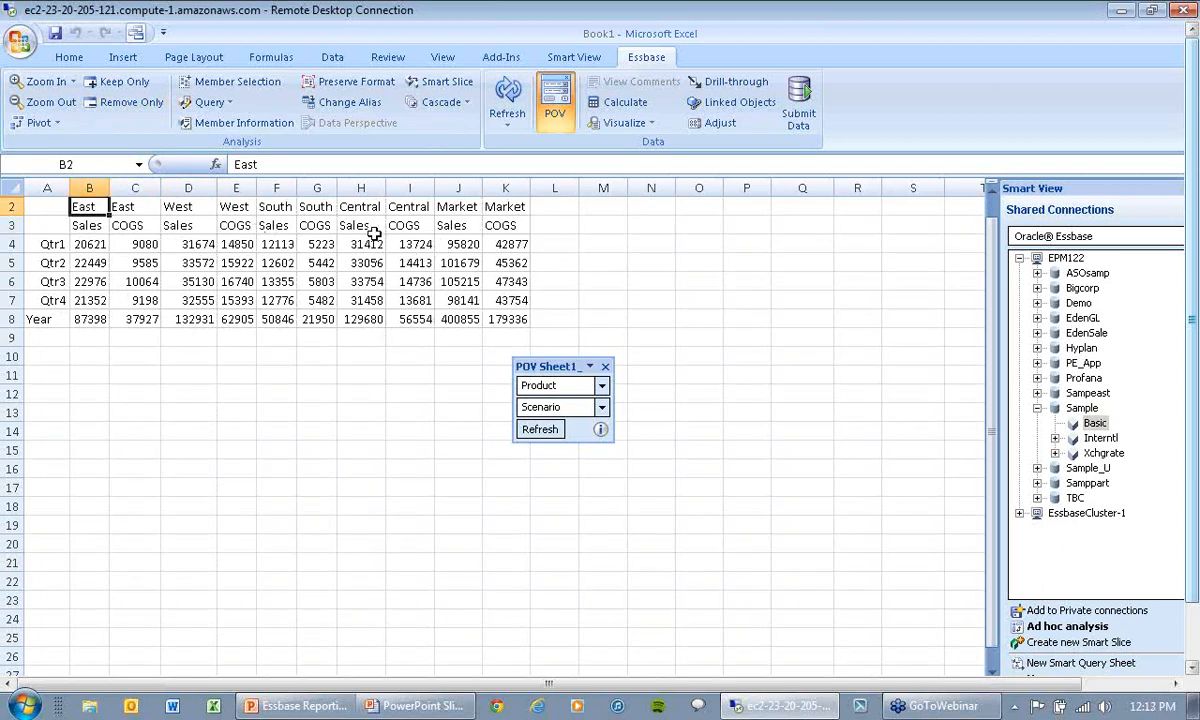
left_click(471, 207)
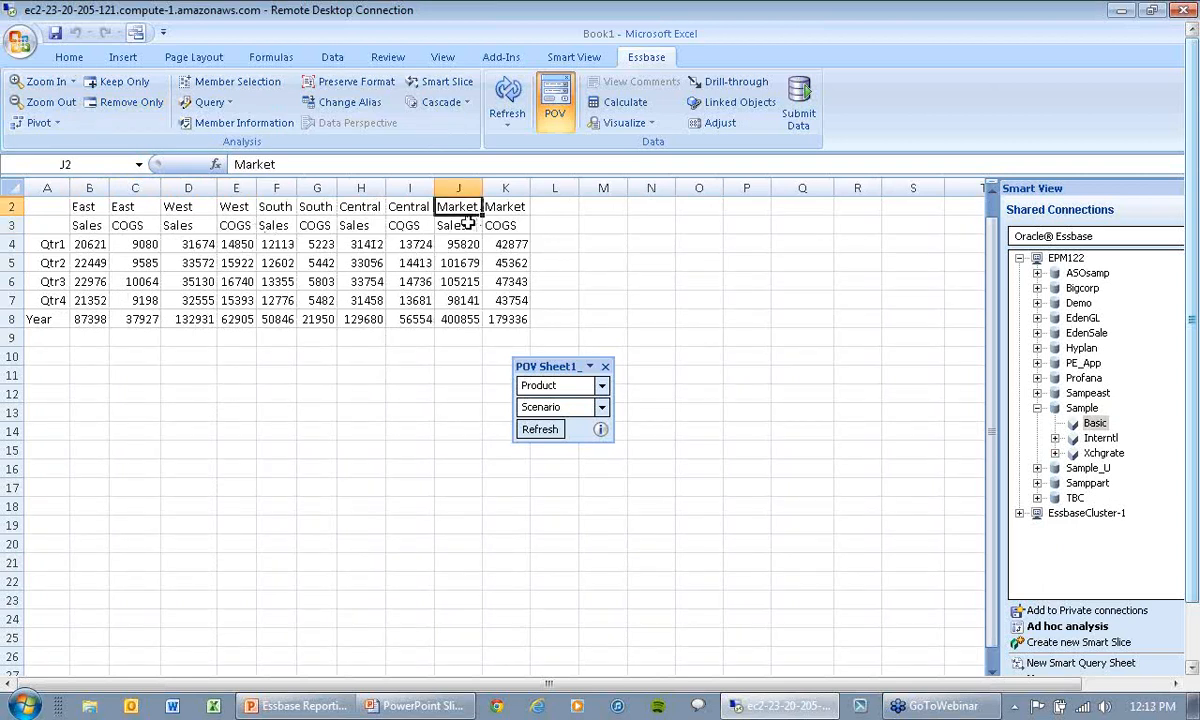
left_click(285, 208)
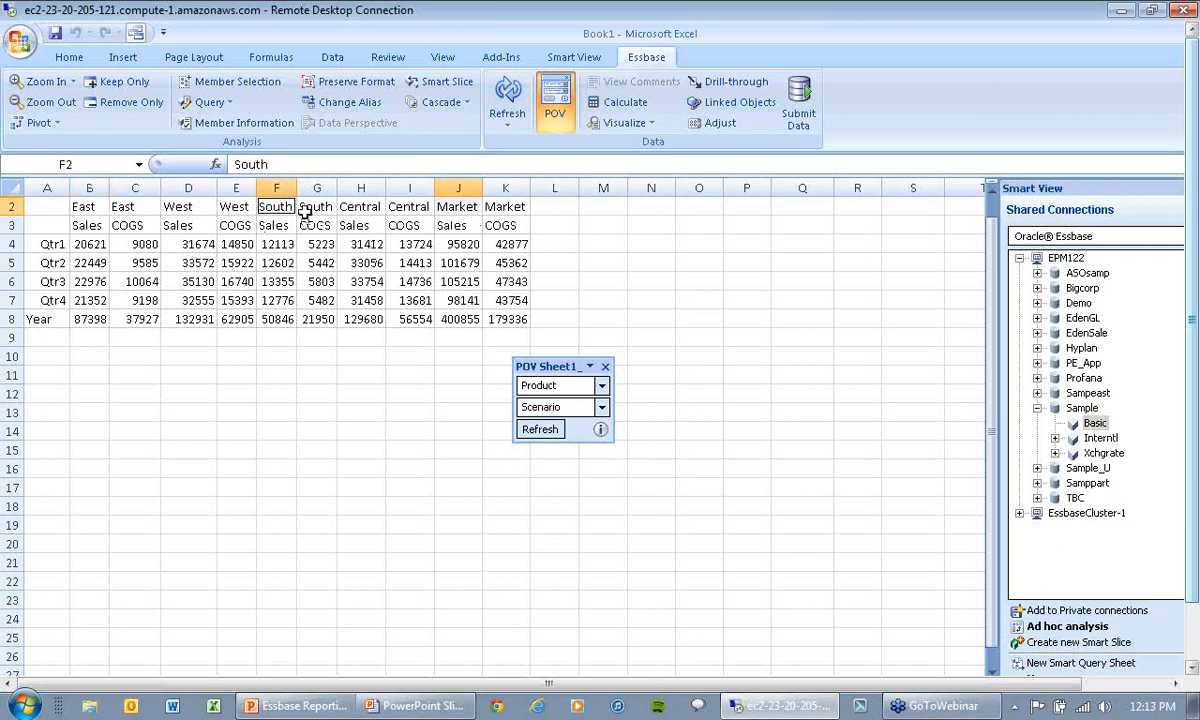
left_click(122, 103)
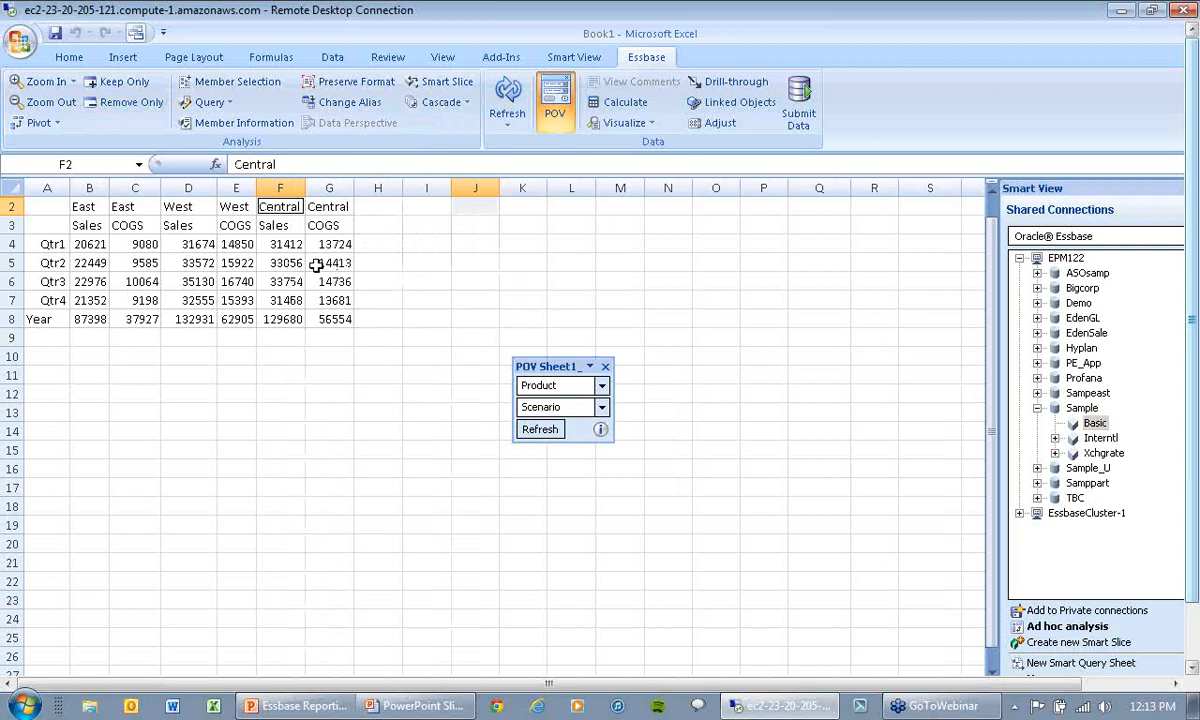
Step: Swap the column header rows so measures sit above regions, and swap them back so regions are outermost
left_click(199, 226)
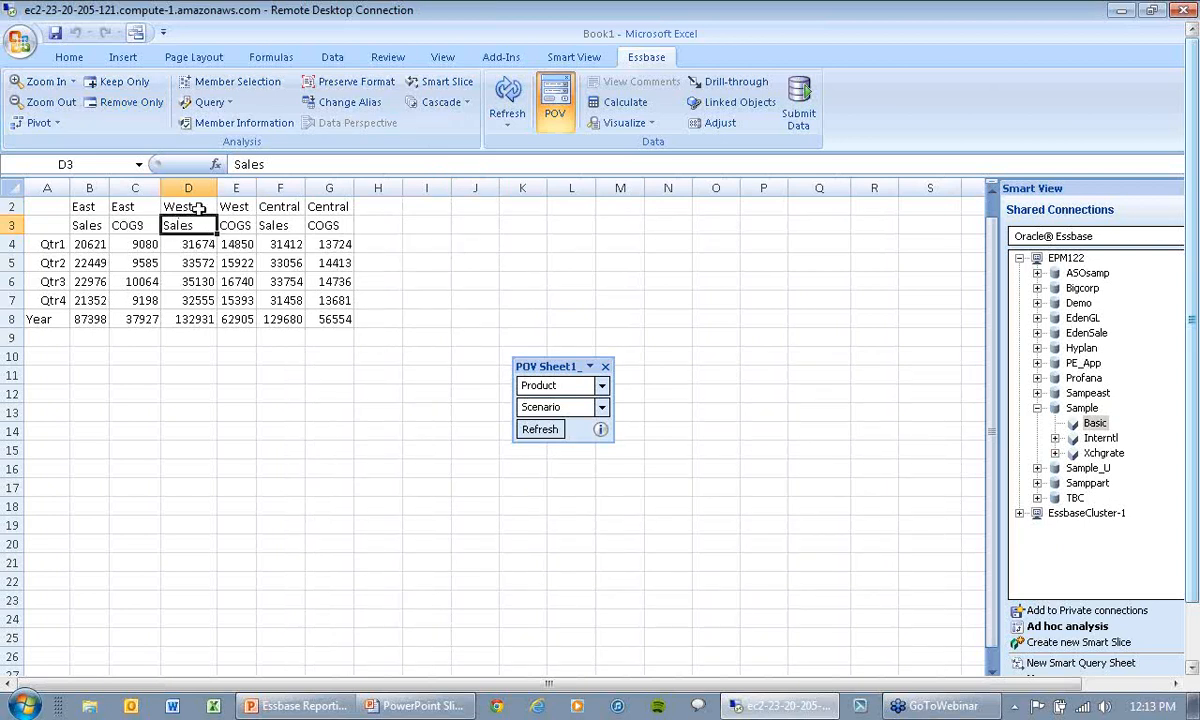
left_click(200, 208)
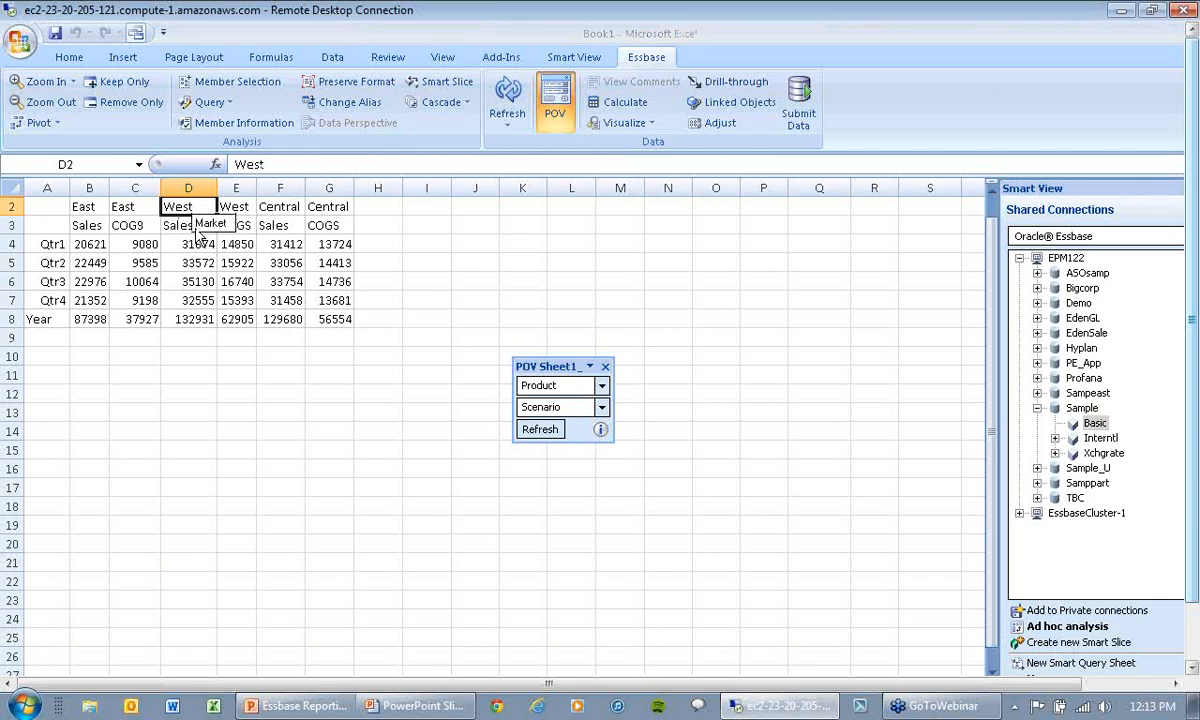
left_click_drag(196, 229, 195, 228)
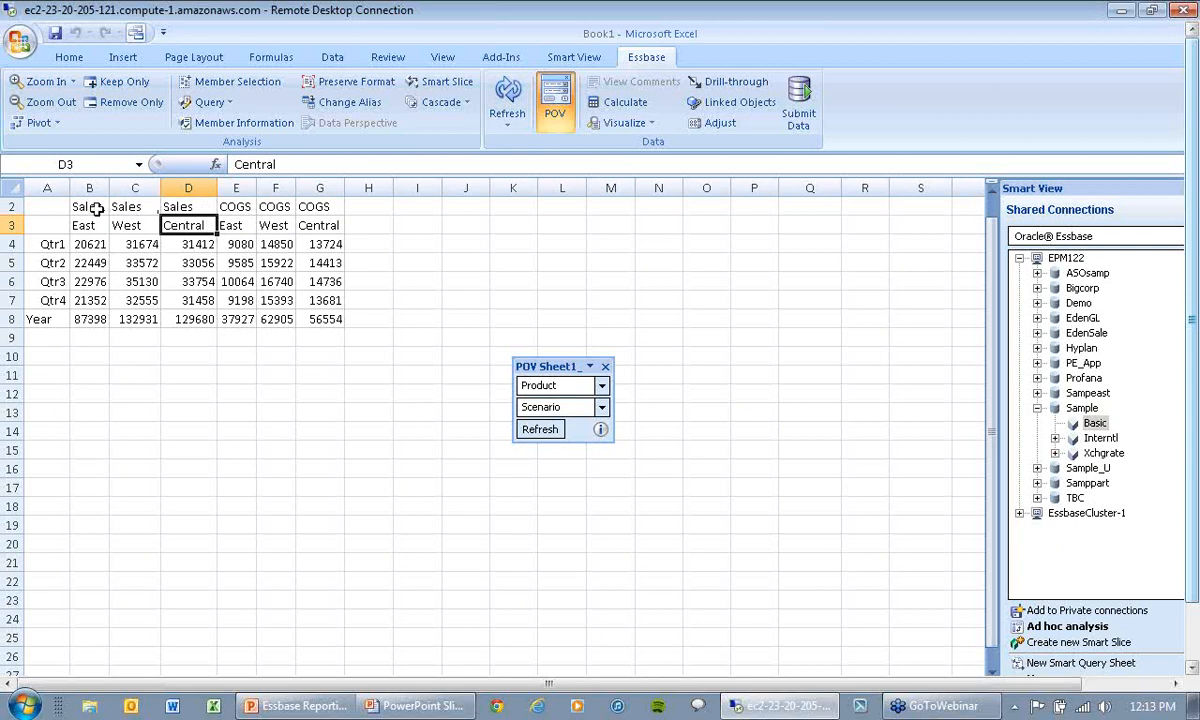
left_click(247, 204)
left_click_drag(247, 204, 218, 228)
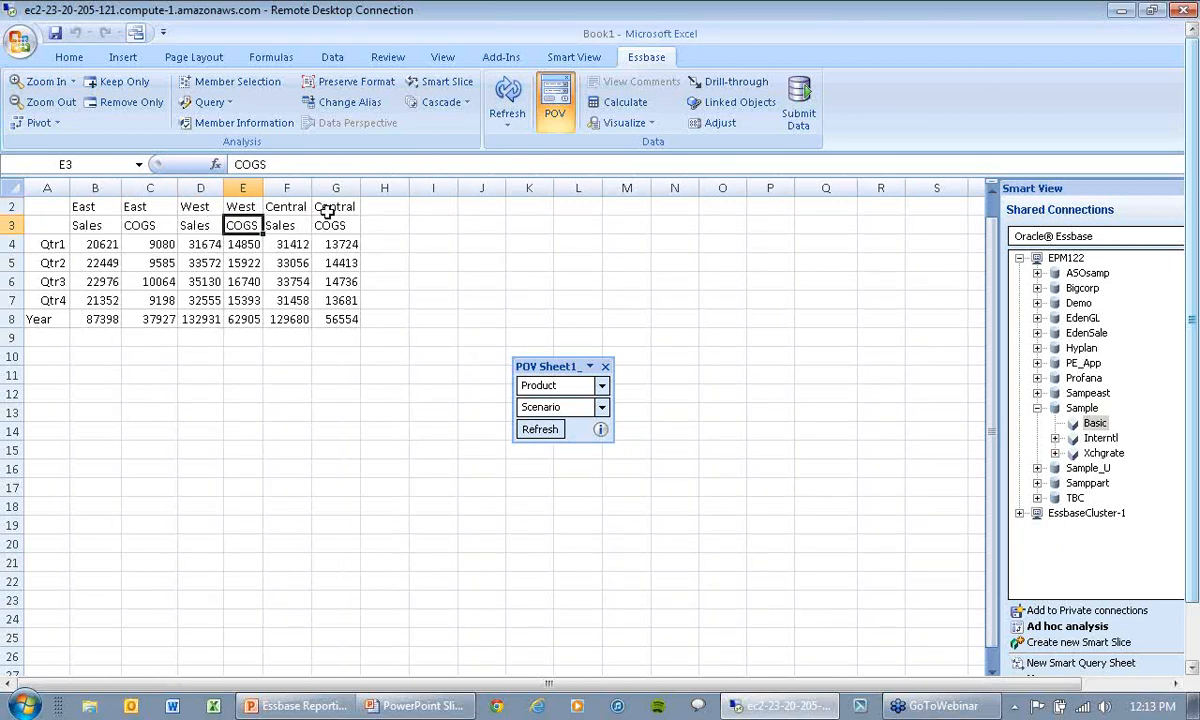
Step: Pivot the Sales and COGS measures from the columns to the rows, outside the quarters
left_click(95, 225)
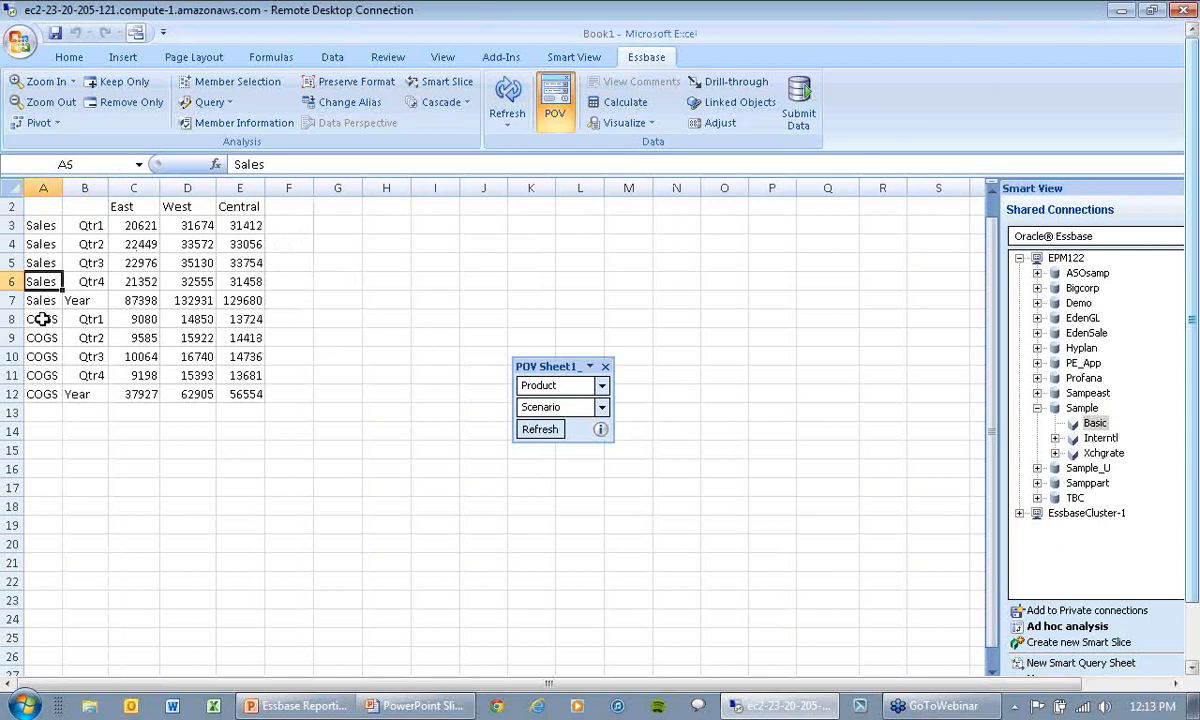
Step: Try to move the Sales and COGS measures inside the quarters in the rows, and undo each misplaced pivot
left_click(38, 247)
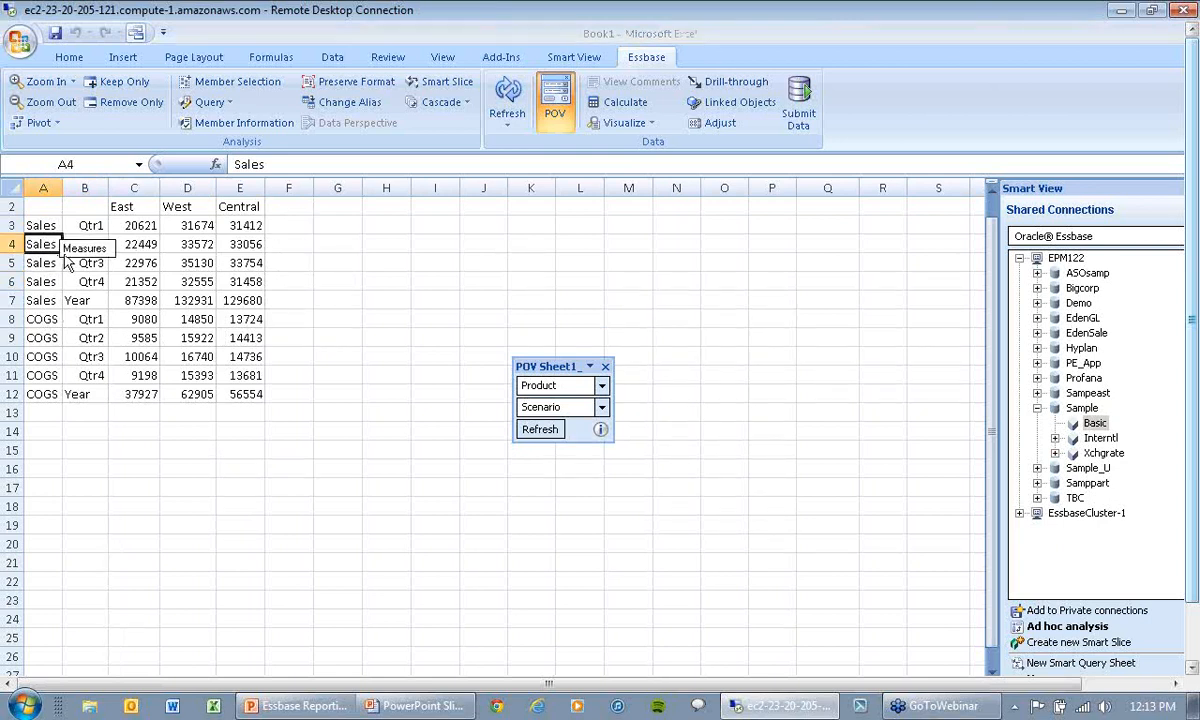
left_click_drag(64, 257, 64, 255)
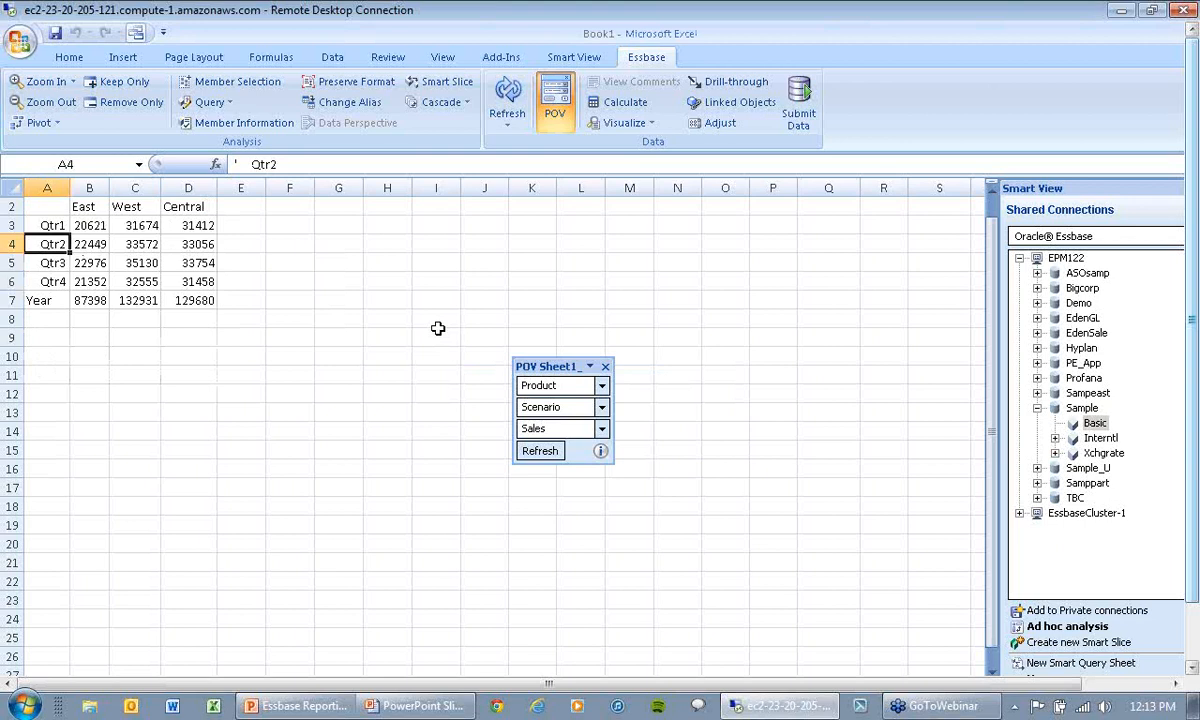
left_click(573, 57)
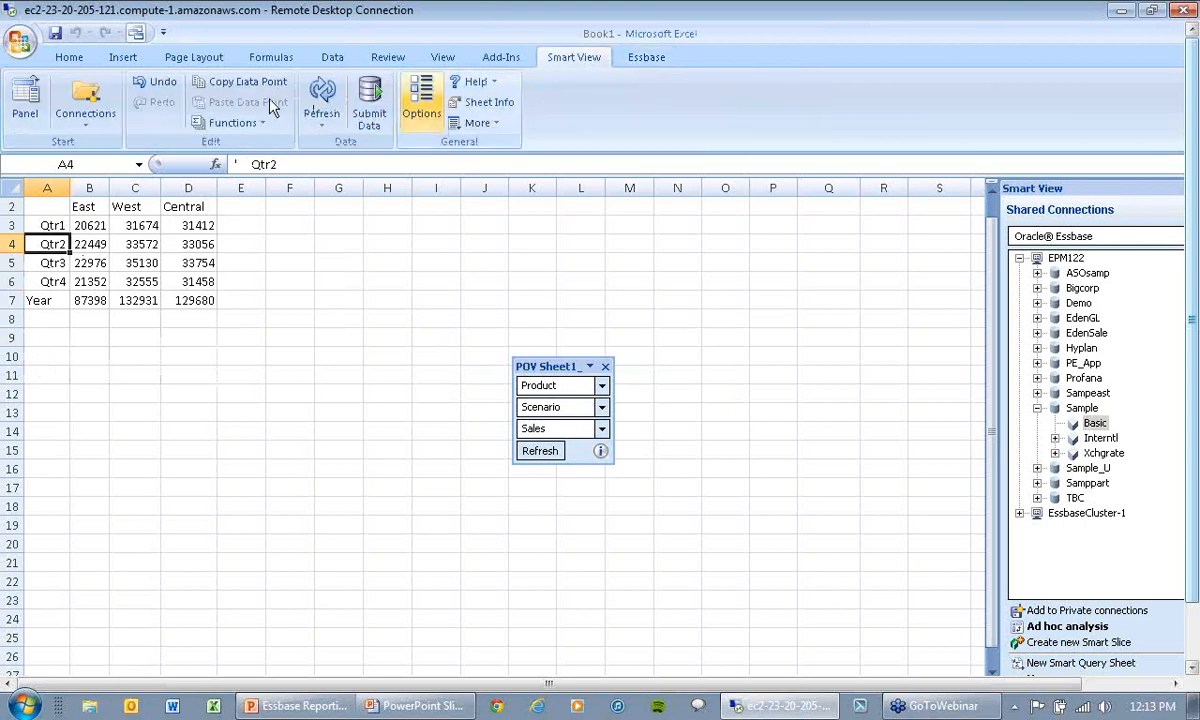
left_click(168, 86)
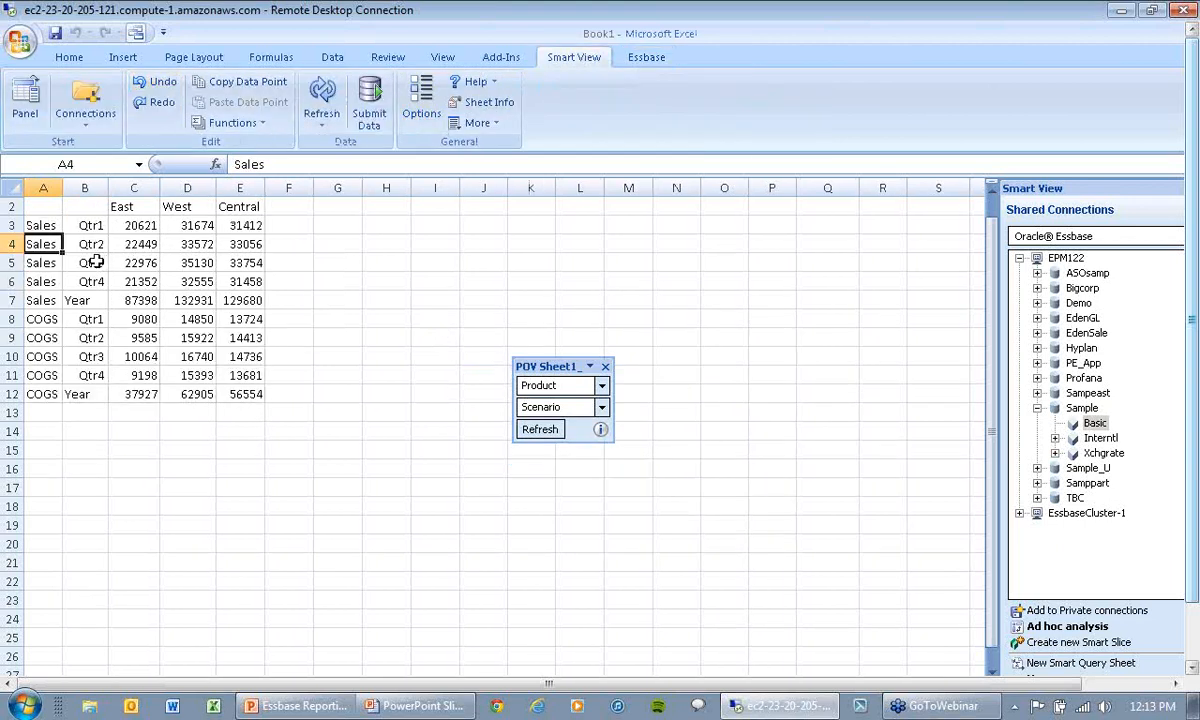
left_click_drag(38, 241, 47, 244)
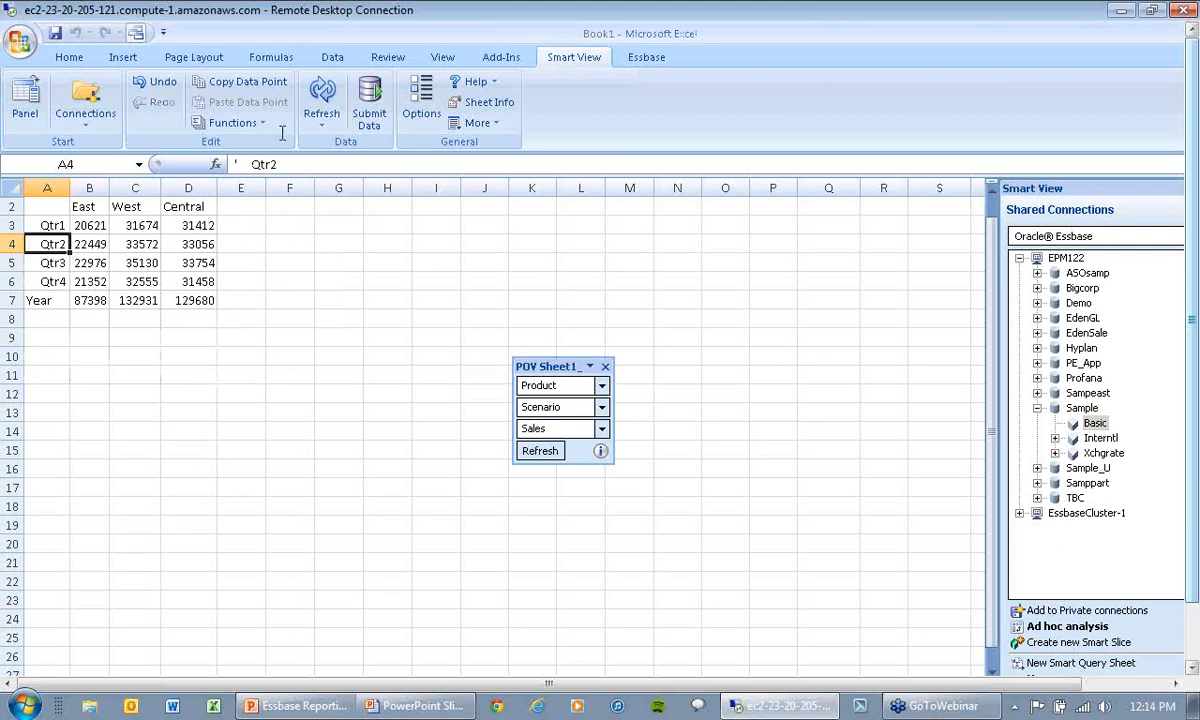
left_click(169, 87)
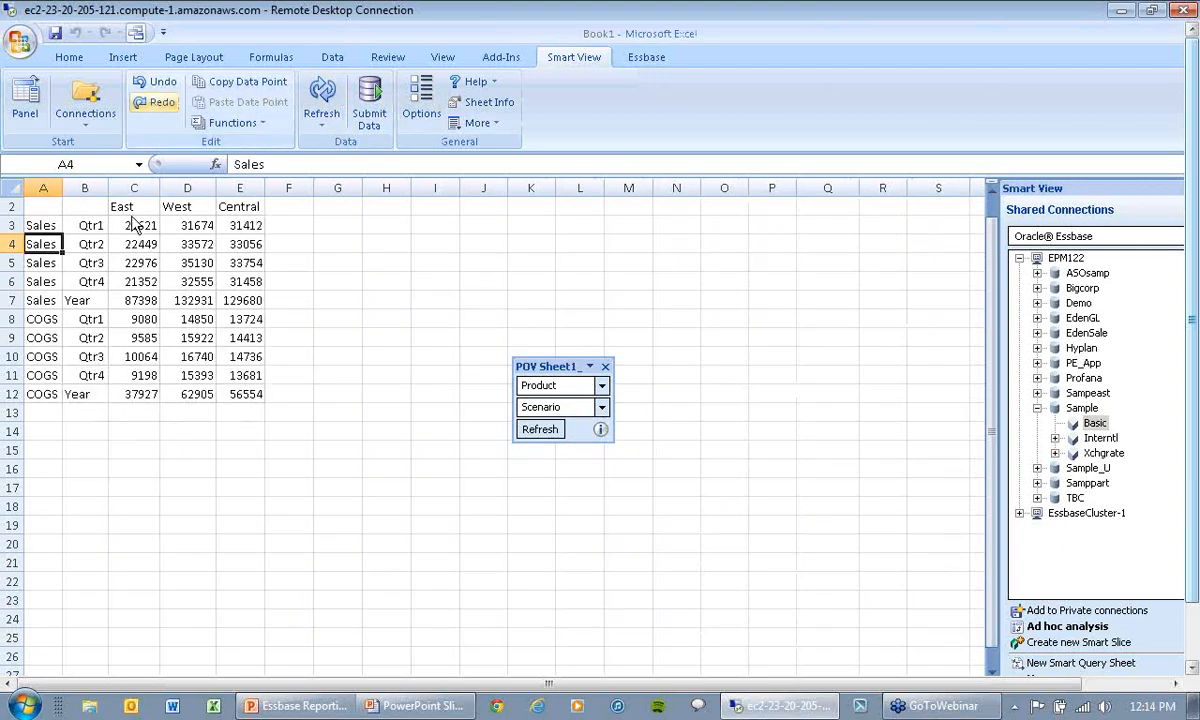
Step: Pivot the quarters outside the Sales and COGS measures in the rows and remove the Year member from the grid
left_click_drag(98, 238, 40, 247)
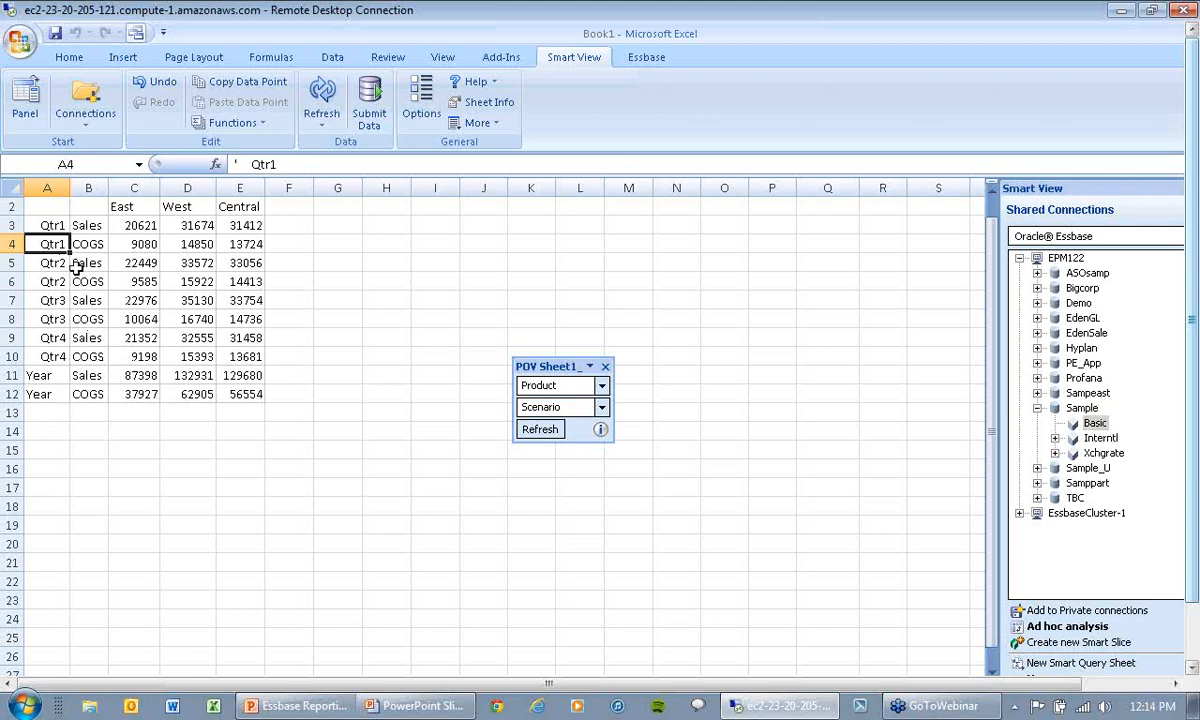
left_click(50, 376)
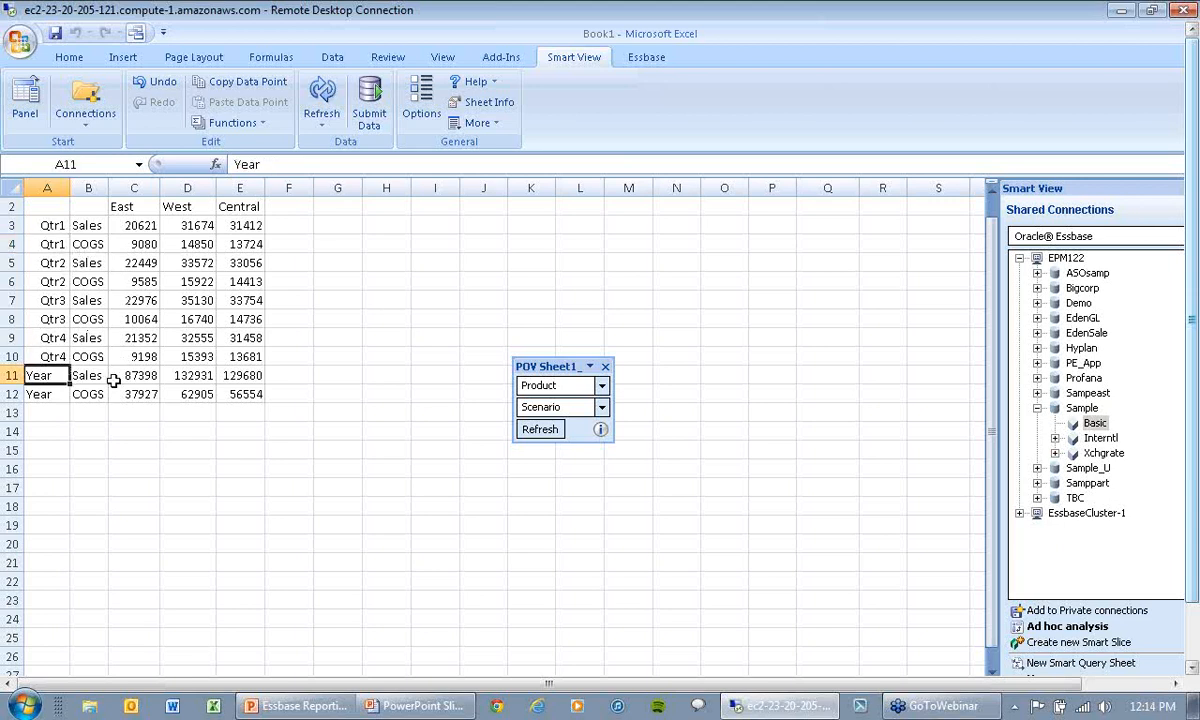
left_click(646, 57)
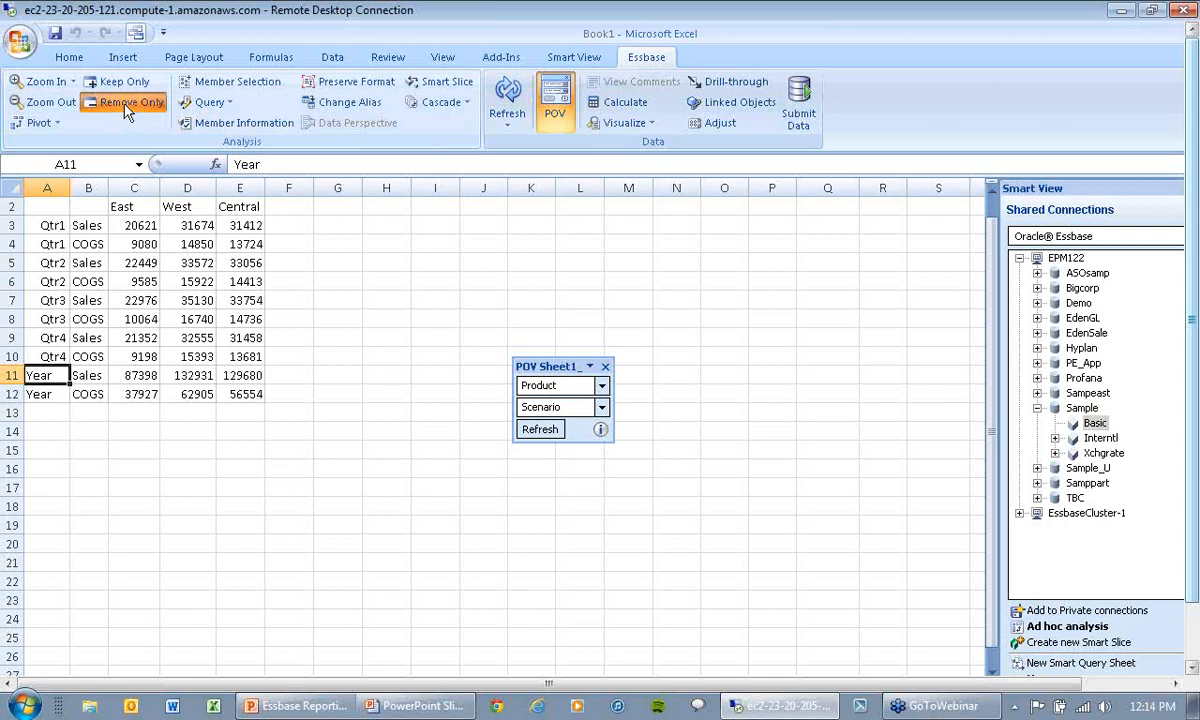
left_click(128, 104)
left_click(320, 412)
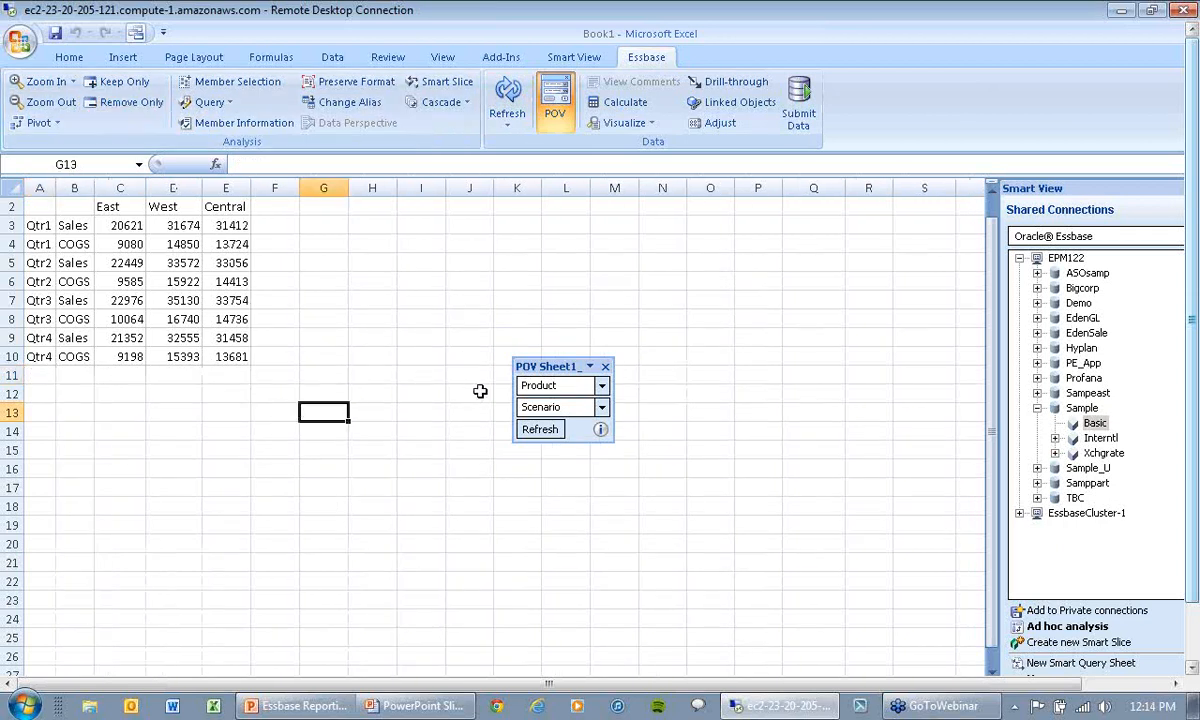
Step: Pivot Product from the POV to the columns beneath the regions and zoom in on it
left_click(603, 386)
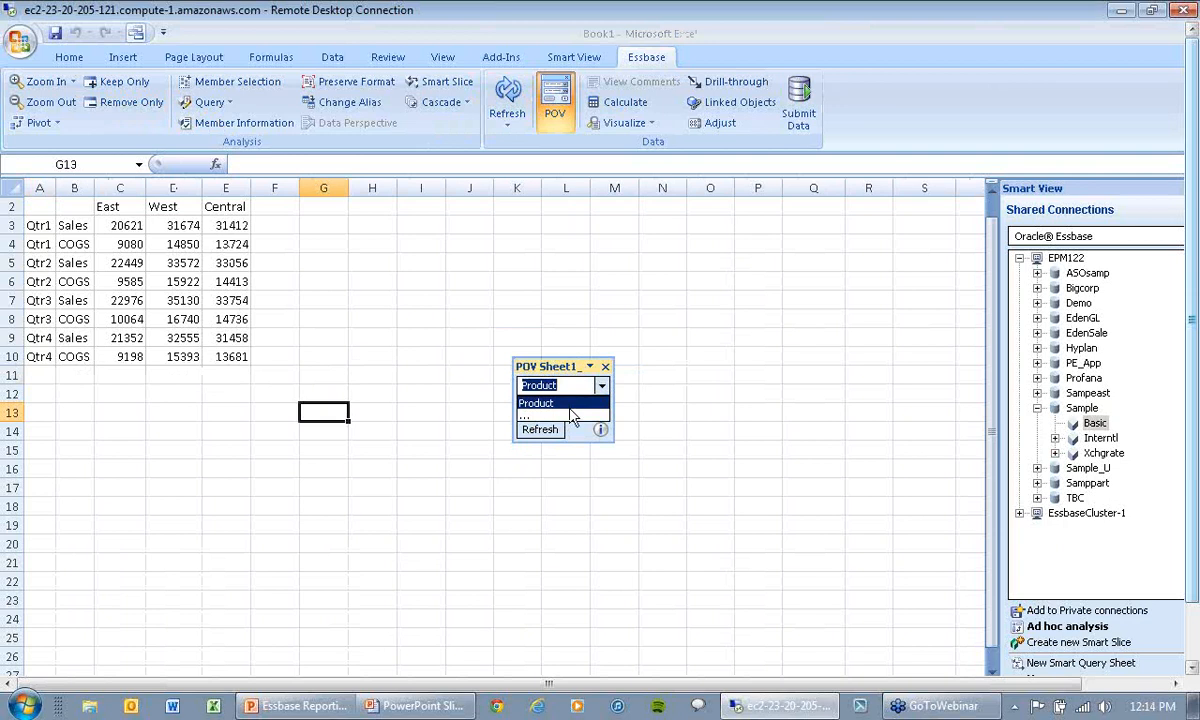
left_click(600, 389)
left_click_drag(601, 387, 225, 204)
left_click(127, 231)
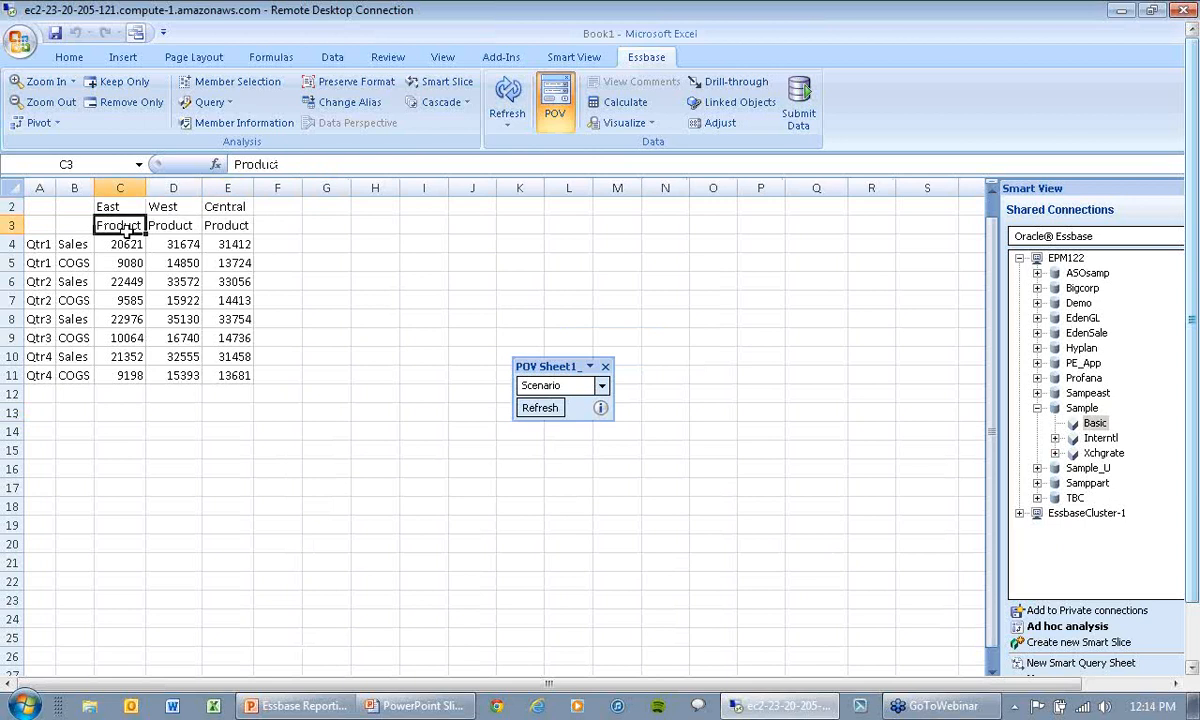
left_click(42, 83)
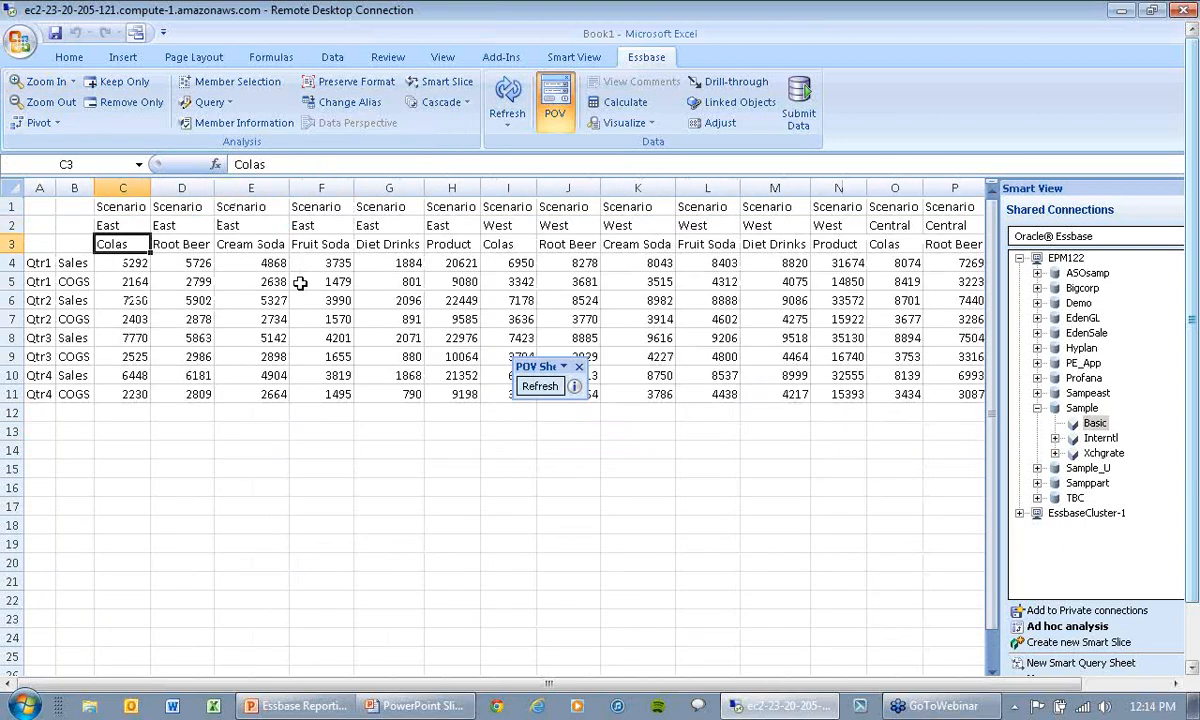
Step: Try to pivot Scenario from the columns back to the POV
left_click(130, 205)
left_click(56, 123)
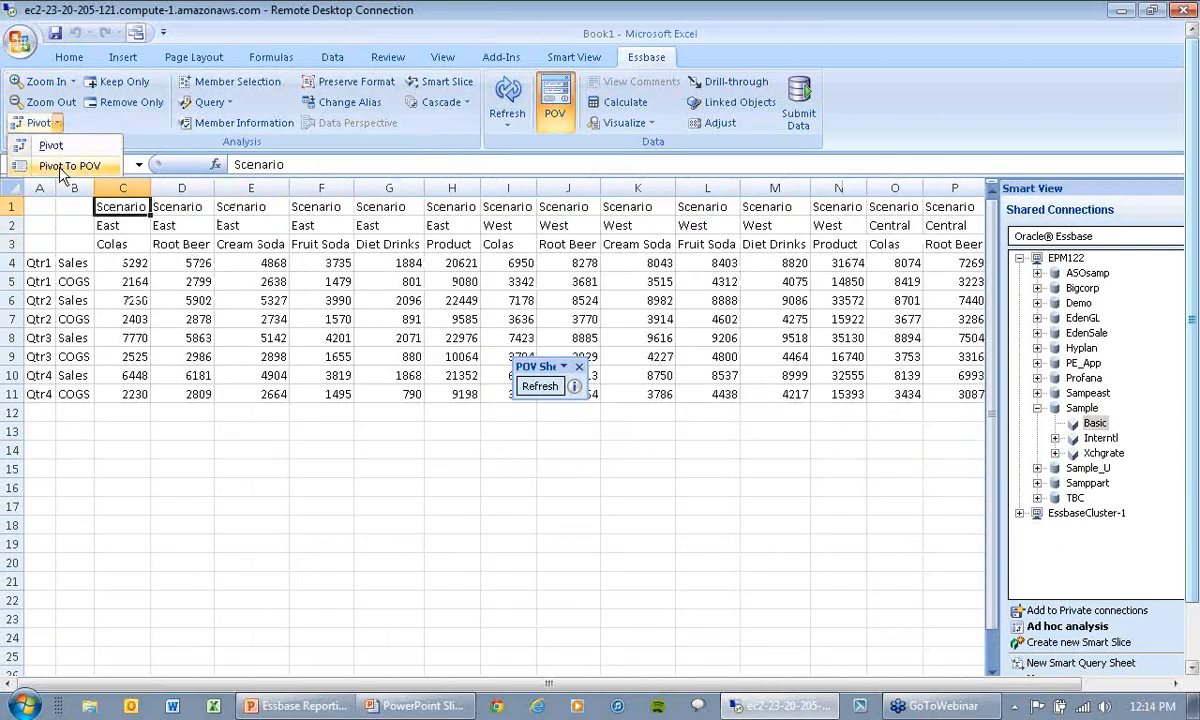
left_click(62, 165)
left_click(773, 440)
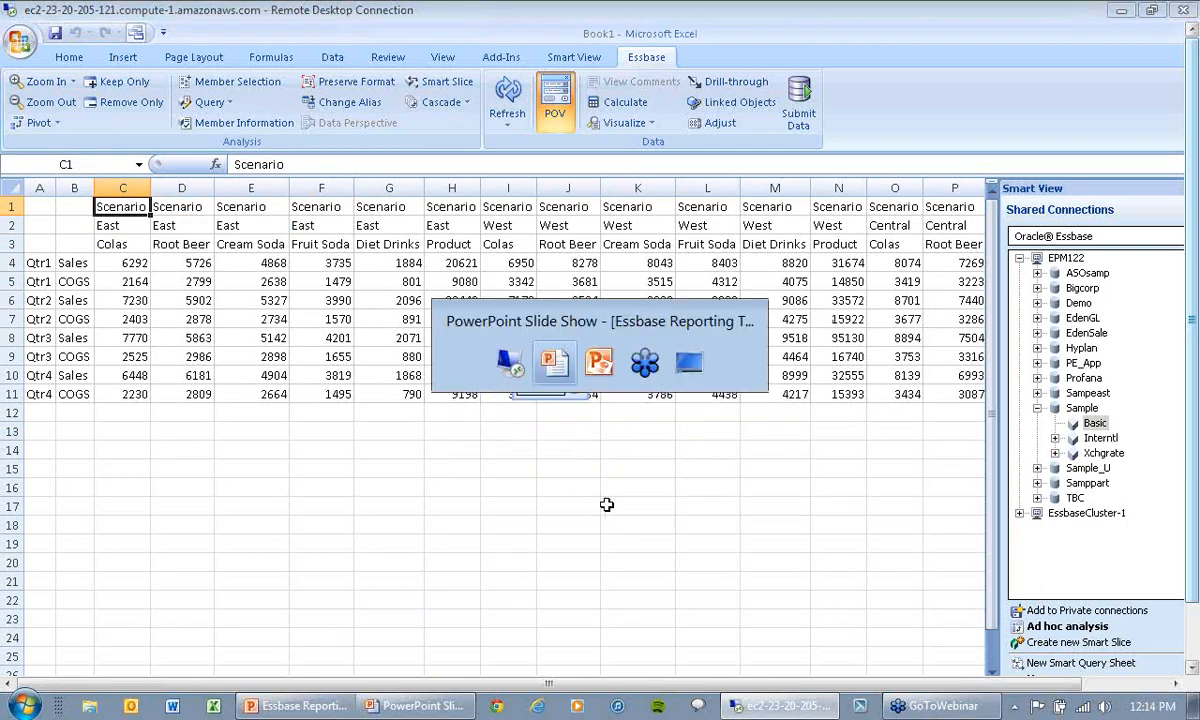
Step: Switch to the PowerPoint slide show and show the Smart View Beyond the Basics slide
key("alt+Tab")
left_click(618, 423)
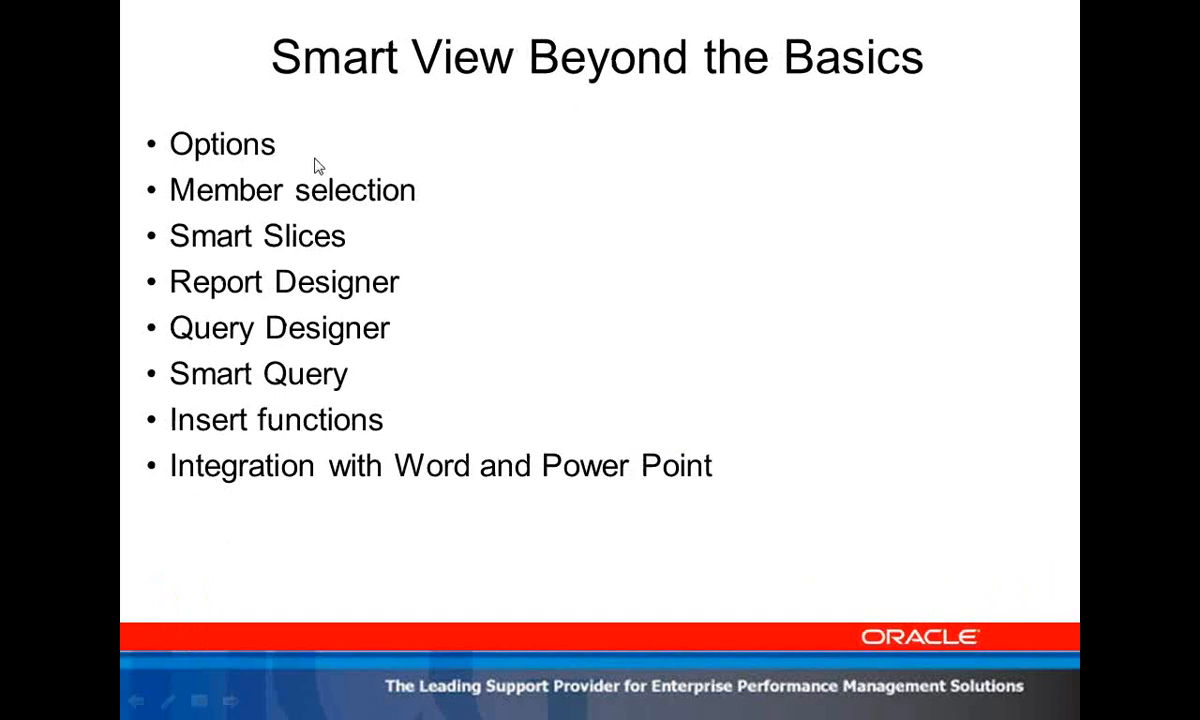
Step: Return to Excel and review the Advanced, Formatting, Data Options and Member Options categories of the Smart View options
key("alt+Tab")
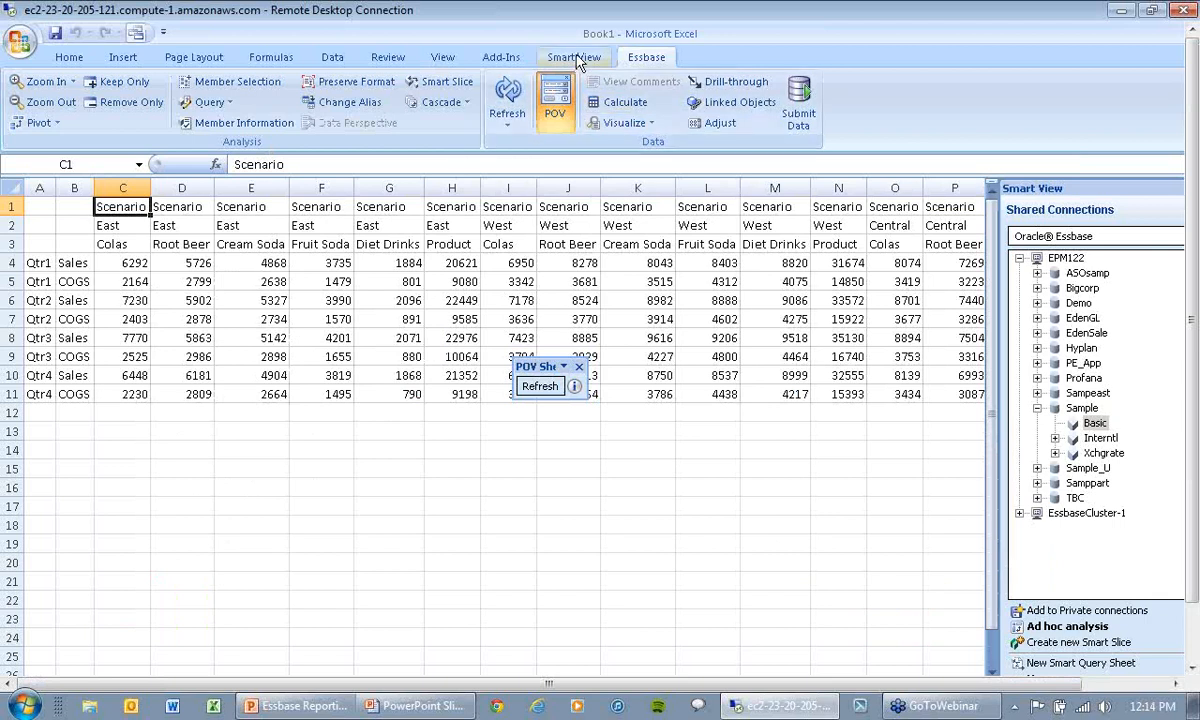
left_click(573, 57)
left_click(421, 100)
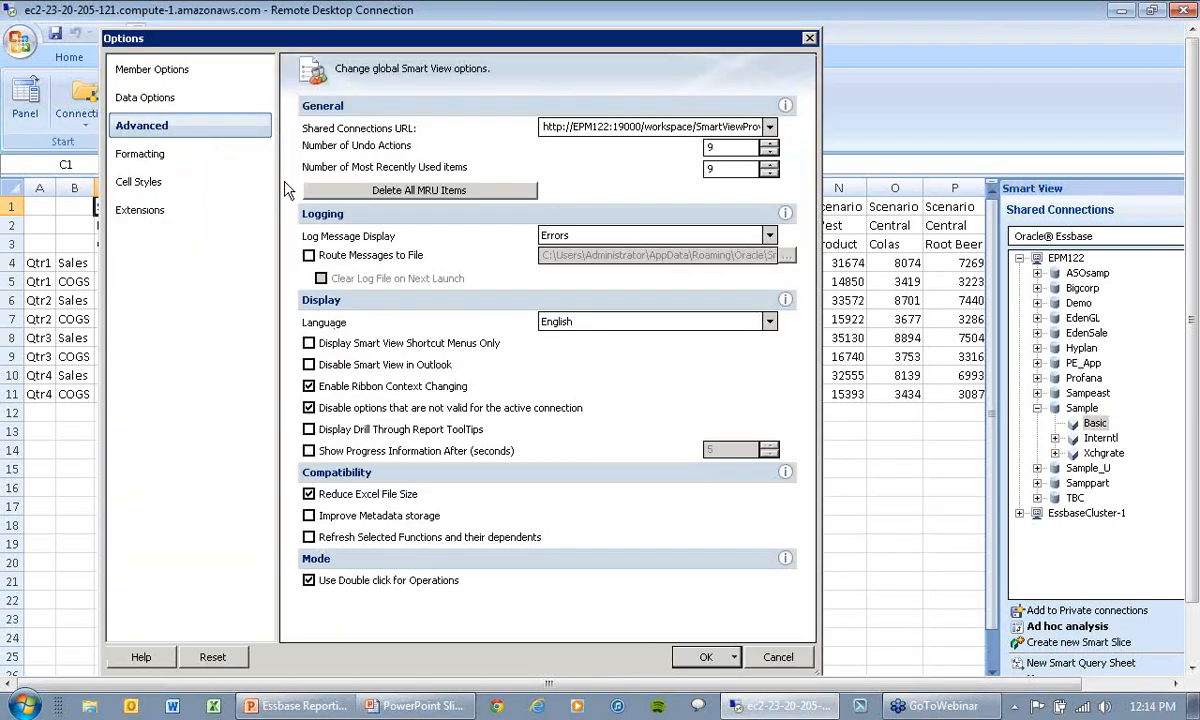
left_click(140, 155)
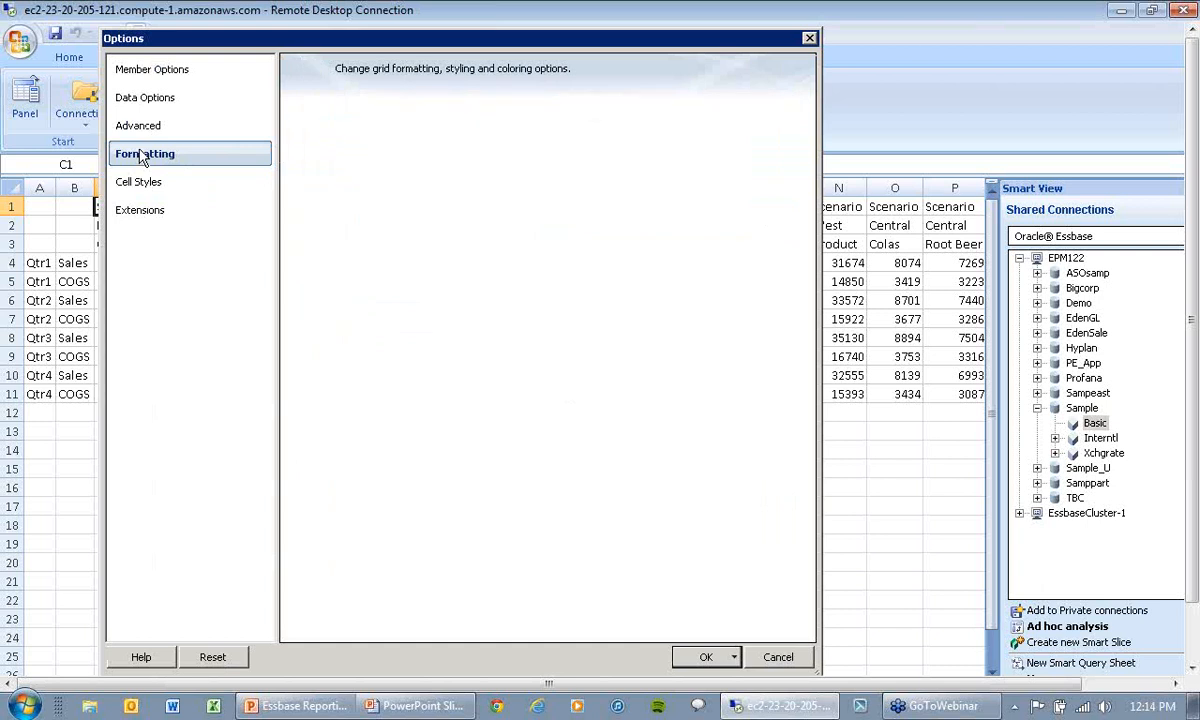
left_click(153, 97)
left_click(152, 70)
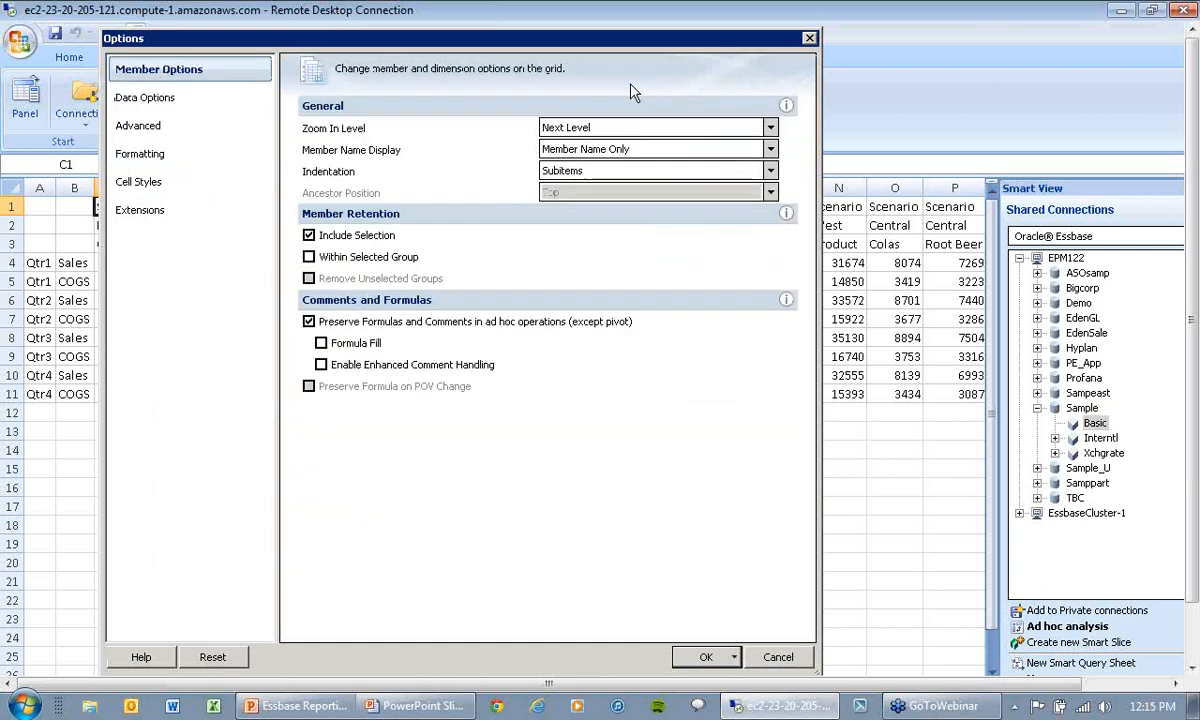
left_click(810, 39)
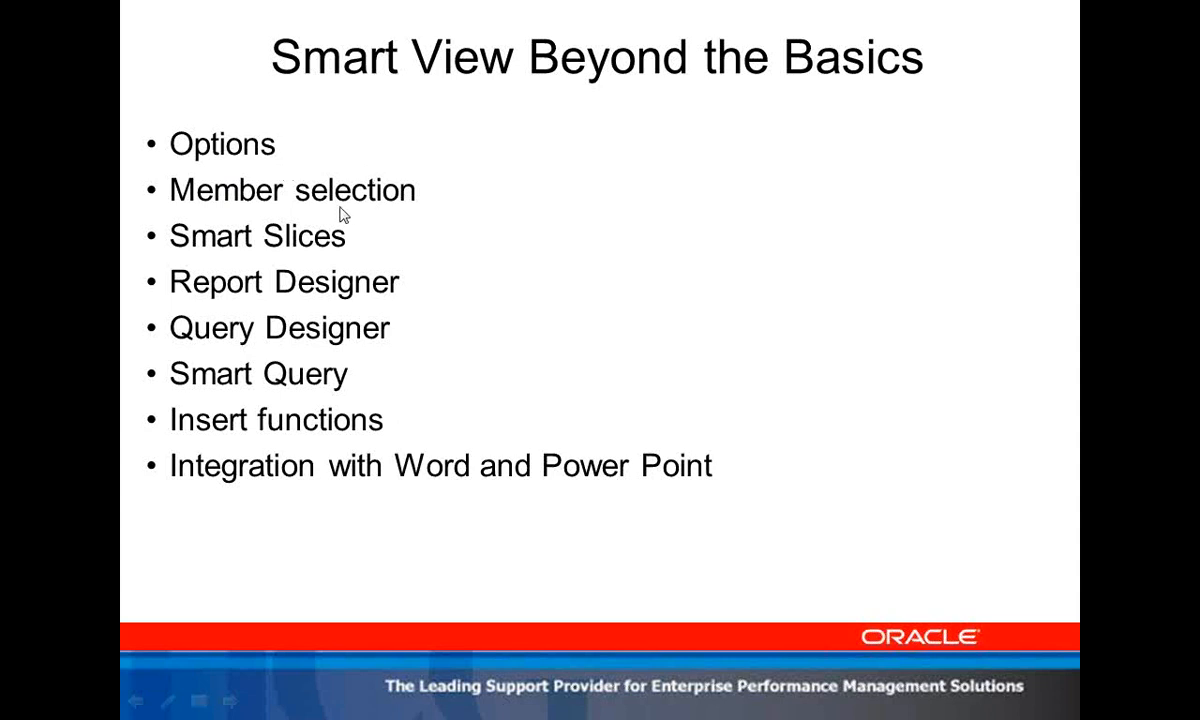
Step: Switch back to Excel and open Member Selection for the Sales member in the first Qtr1 row
key("alt+Tab")
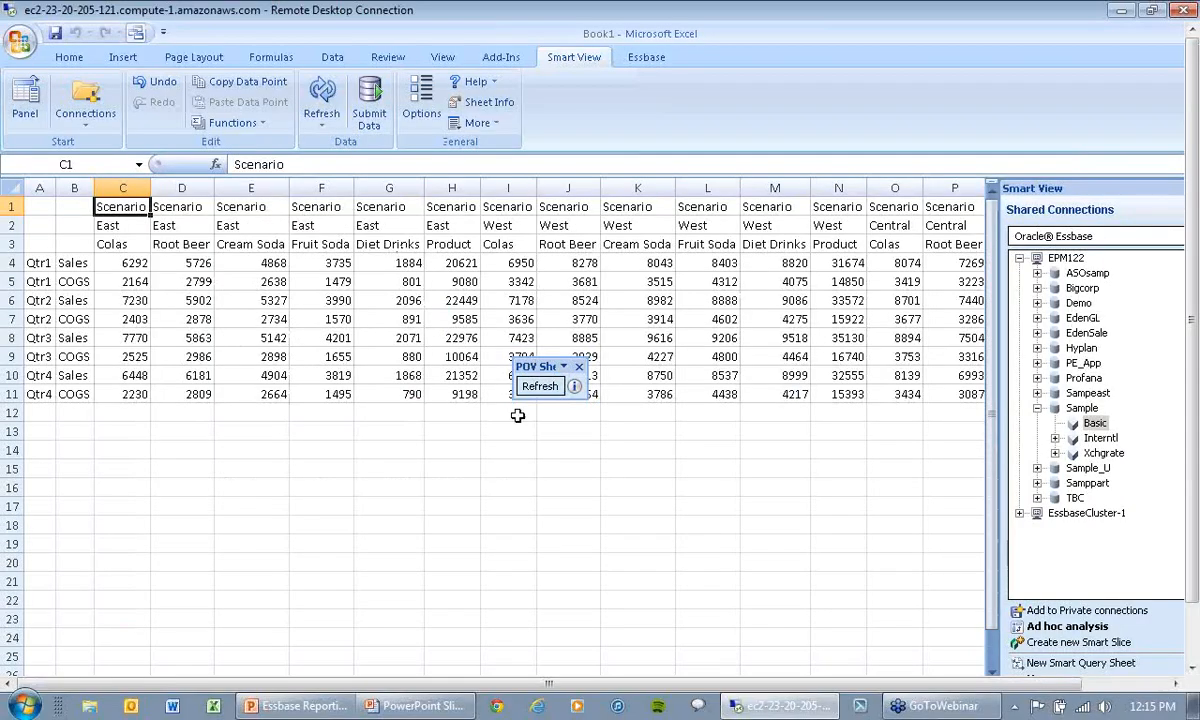
left_click(106, 224)
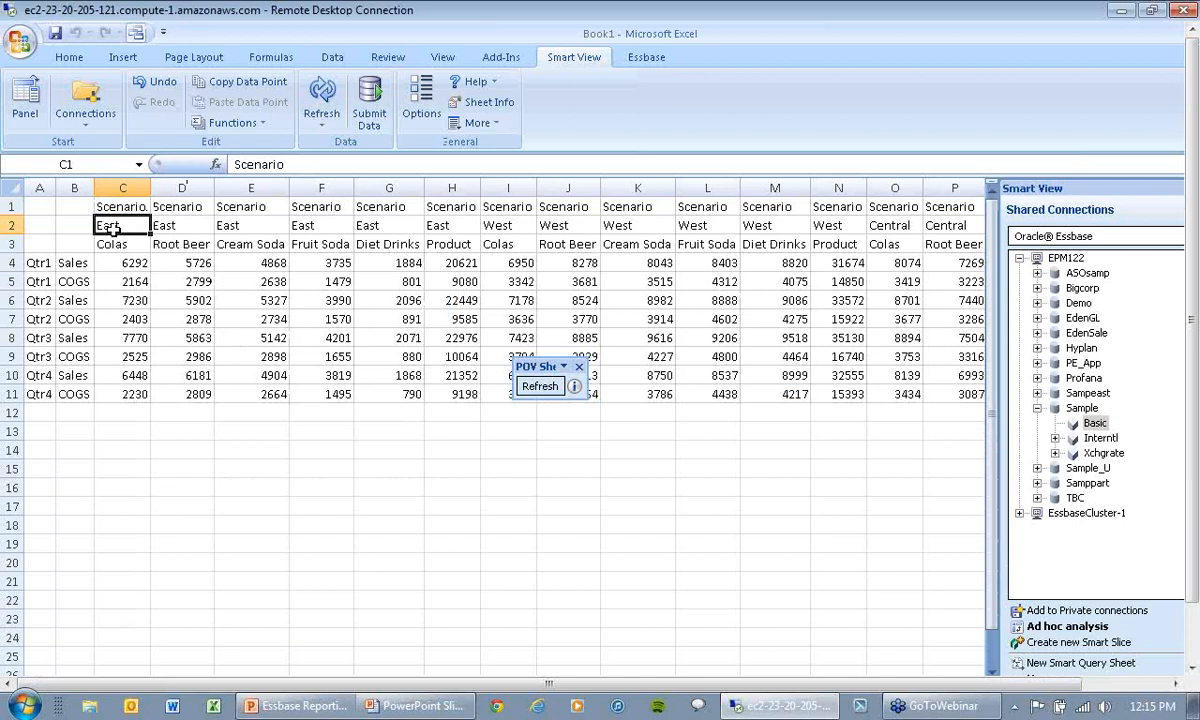
left_click(75, 263)
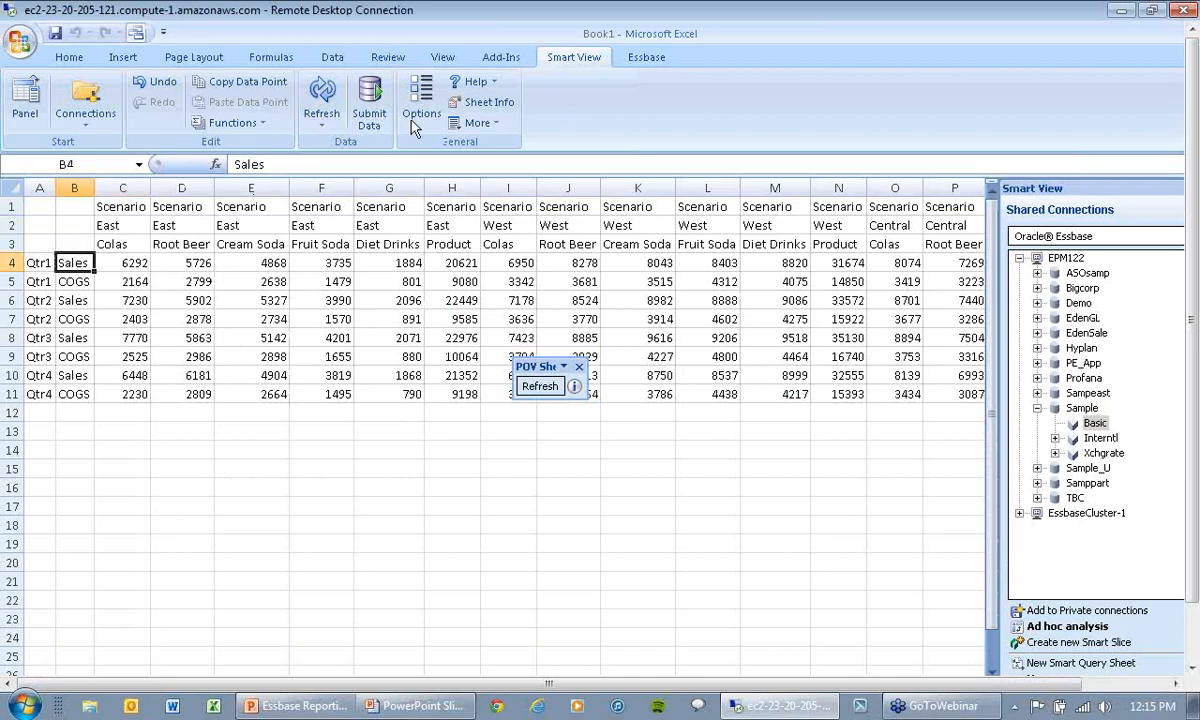
left_click(640, 58)
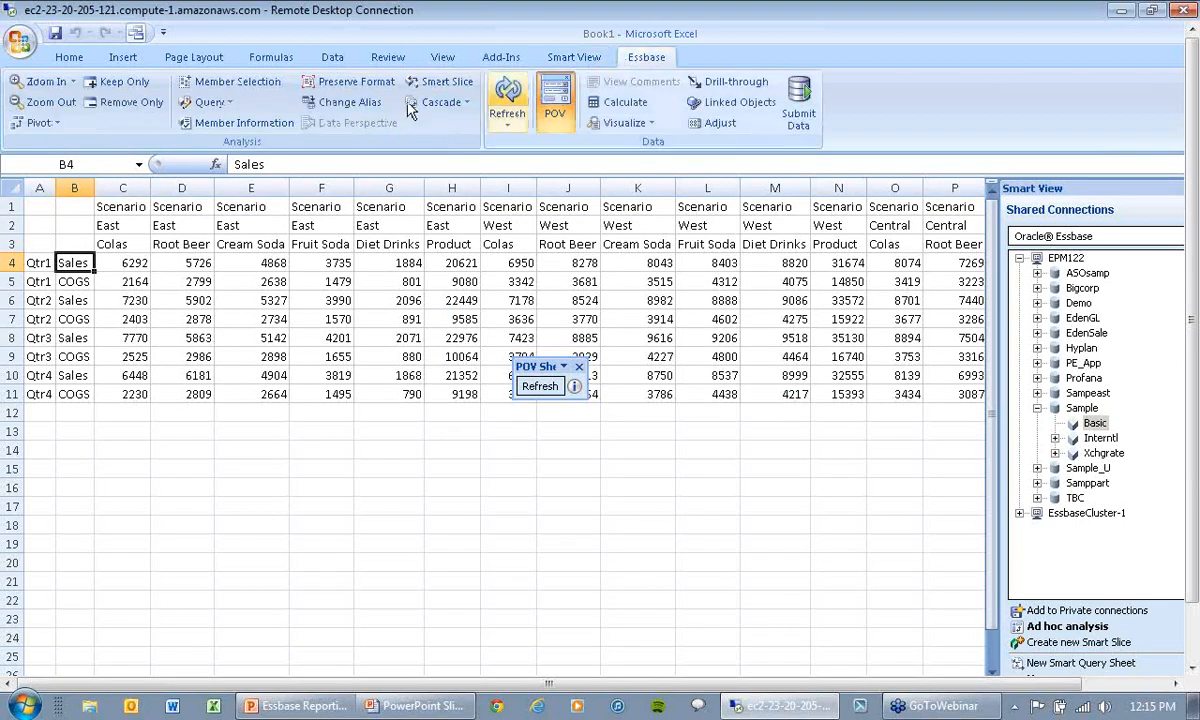
left_click(222, 82)
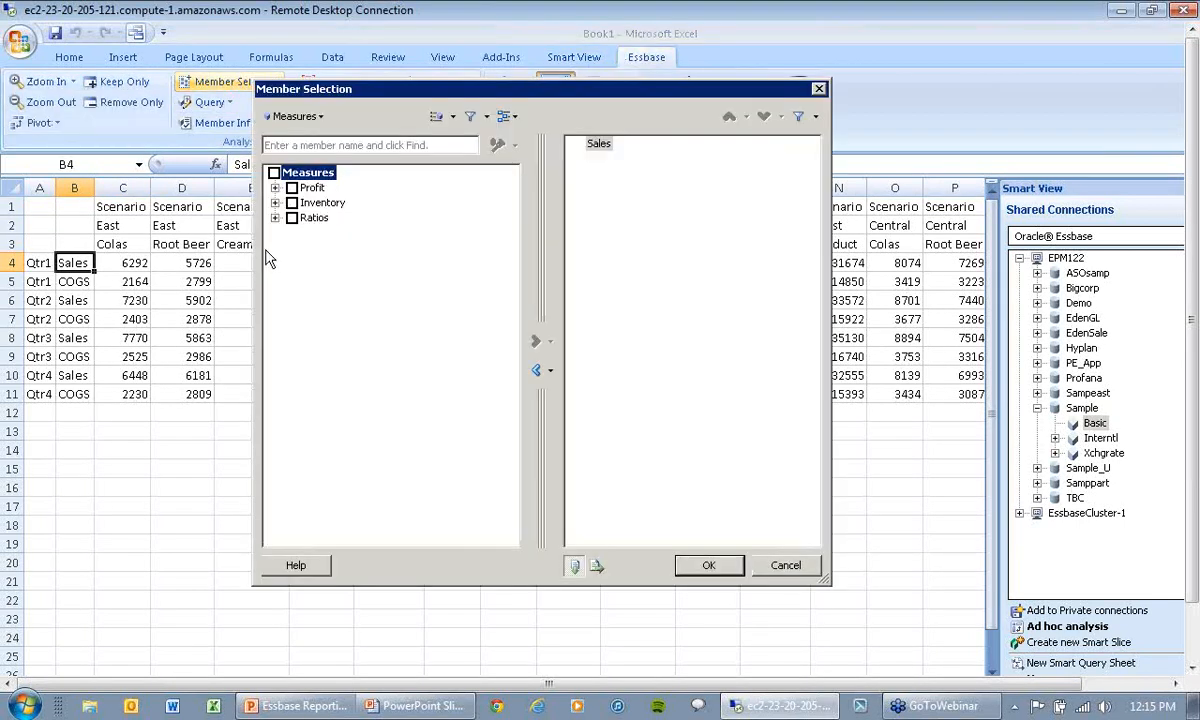
Step: Look through the hierarchy view choices and expand all members of the Measures dimension
left_click(275, 189)
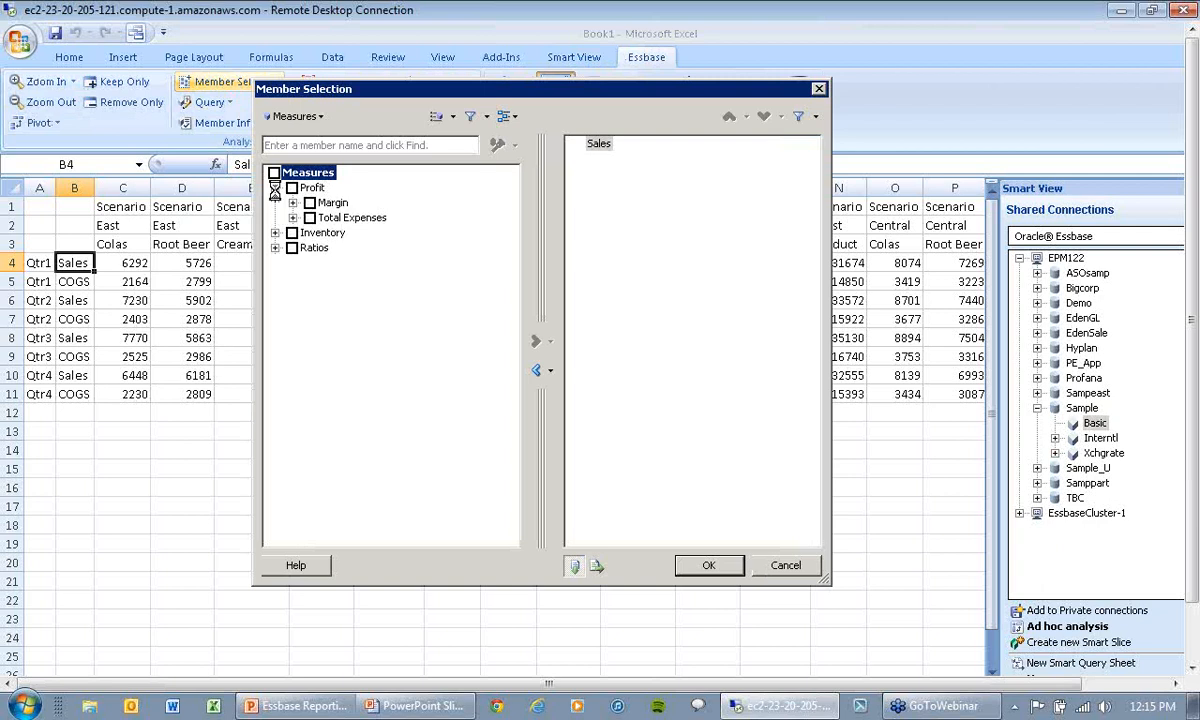
left_click(452, 116)
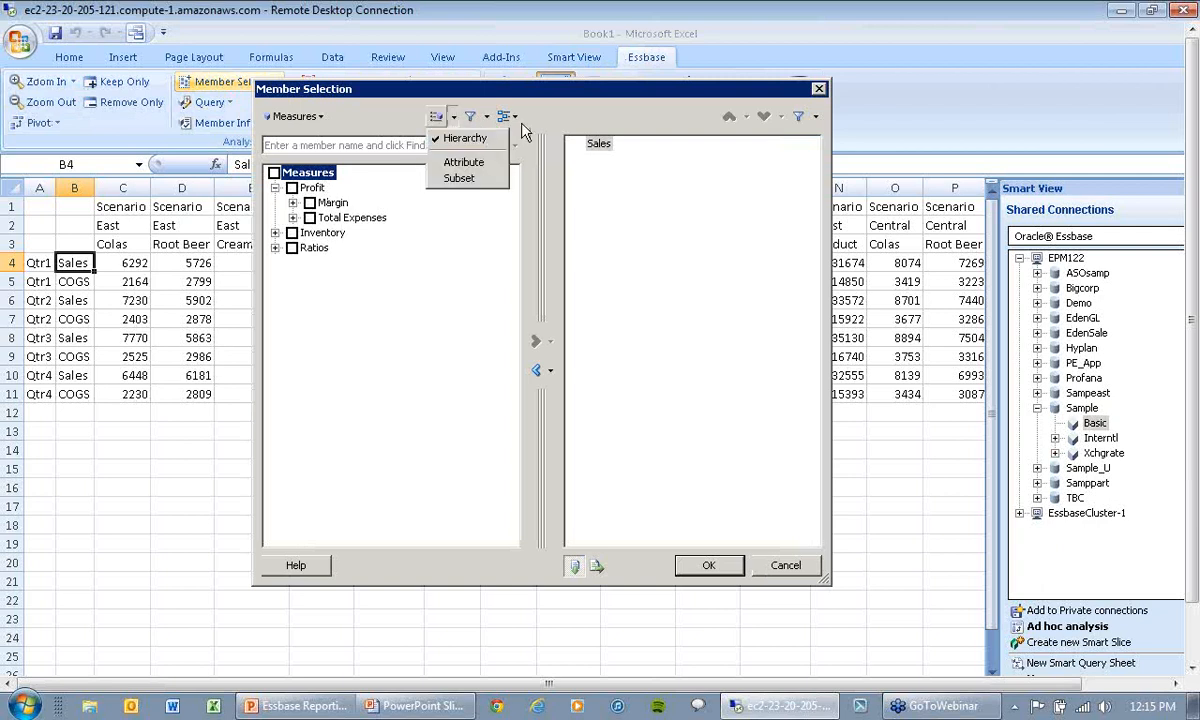
left_click(517, 120)
left_click(513, 117)
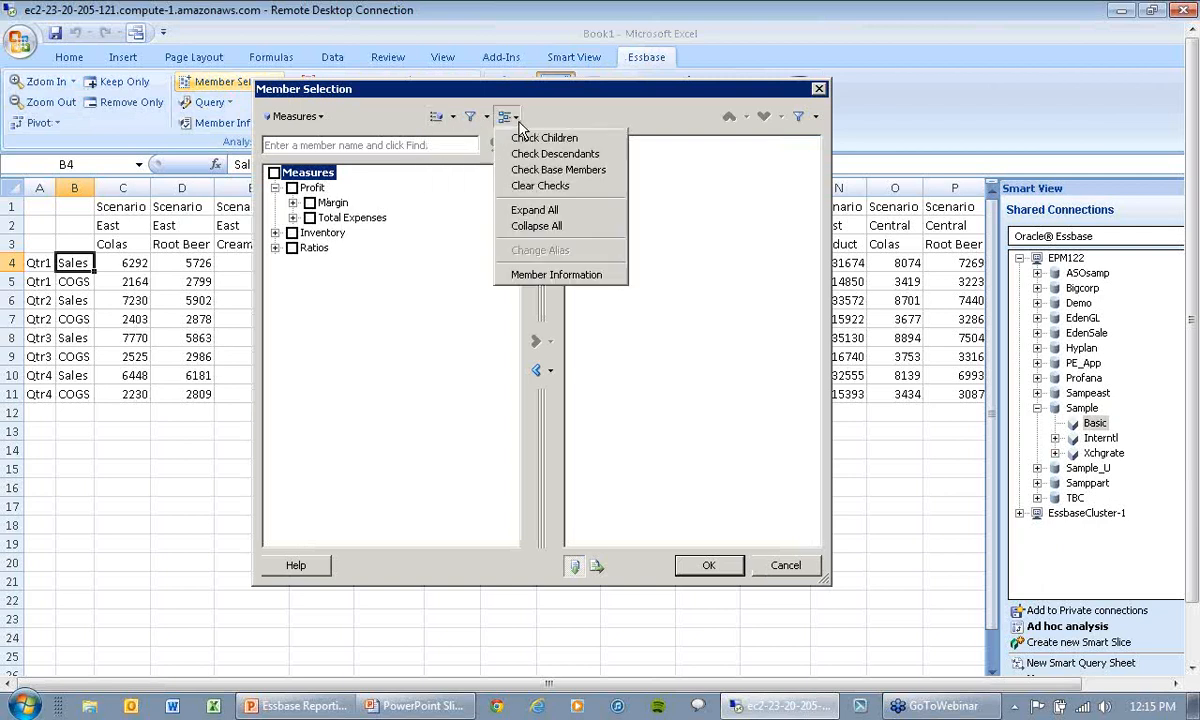
left_click(535, 210)
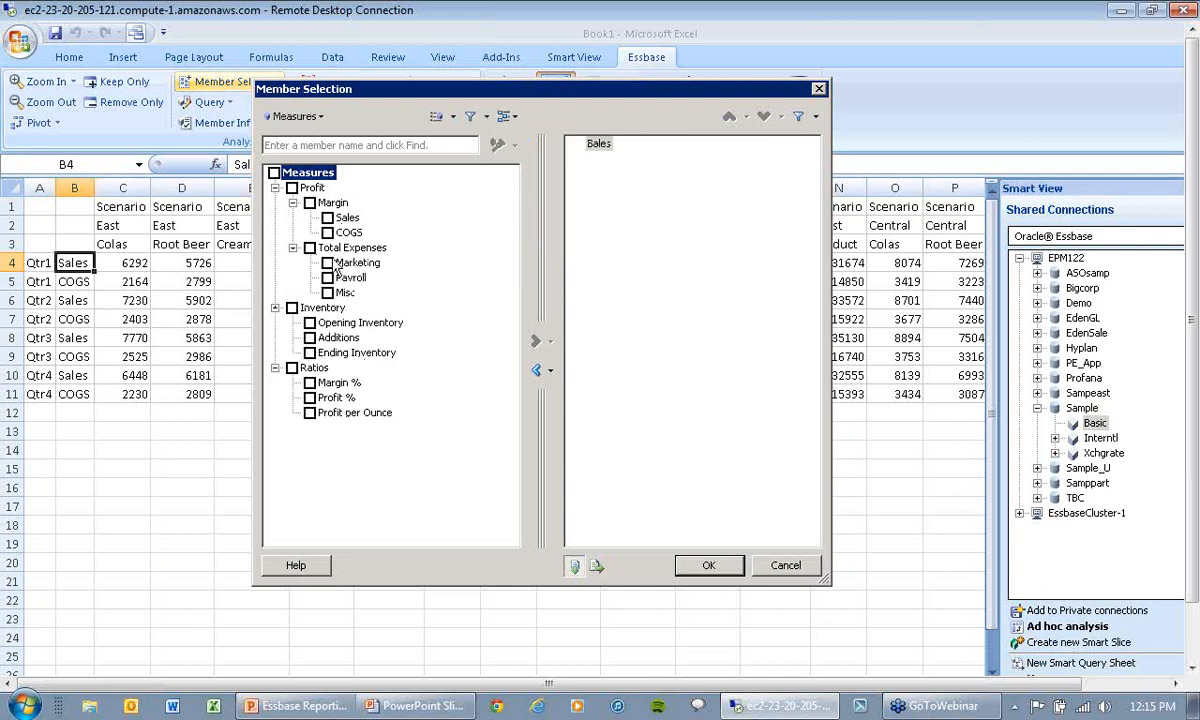
Step: Replace Sales in the selected members list with Marketing and Misc
left_click(328, 263)
left_click(328, 292)
left_click(537, 371)
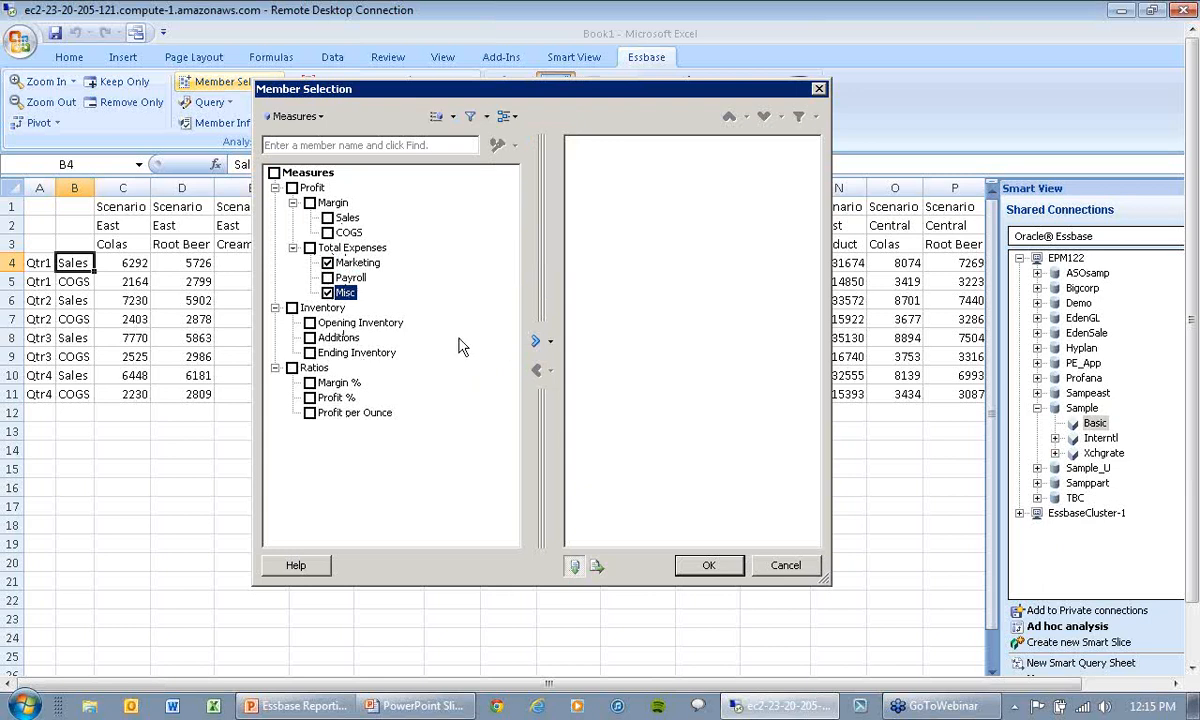
left_click(536, 341)
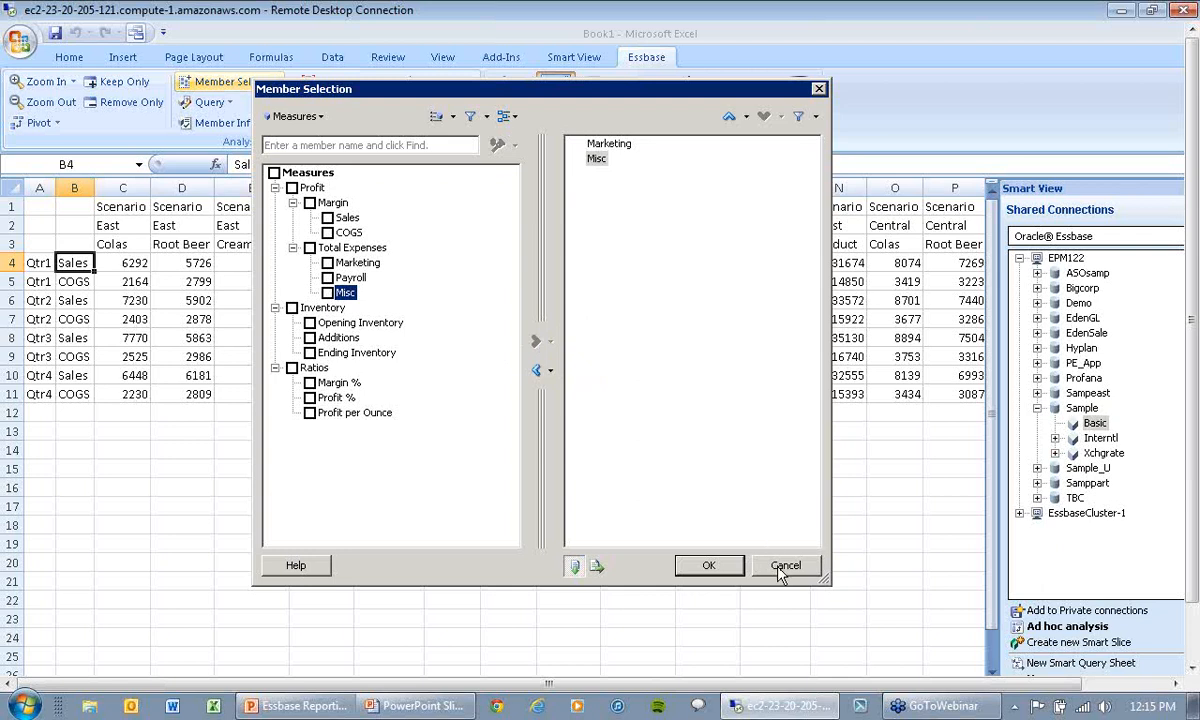
Step: Look through the dimension list, member options and filter choices in Member Selection, and close it without applying the selection
left_click(305, 116)
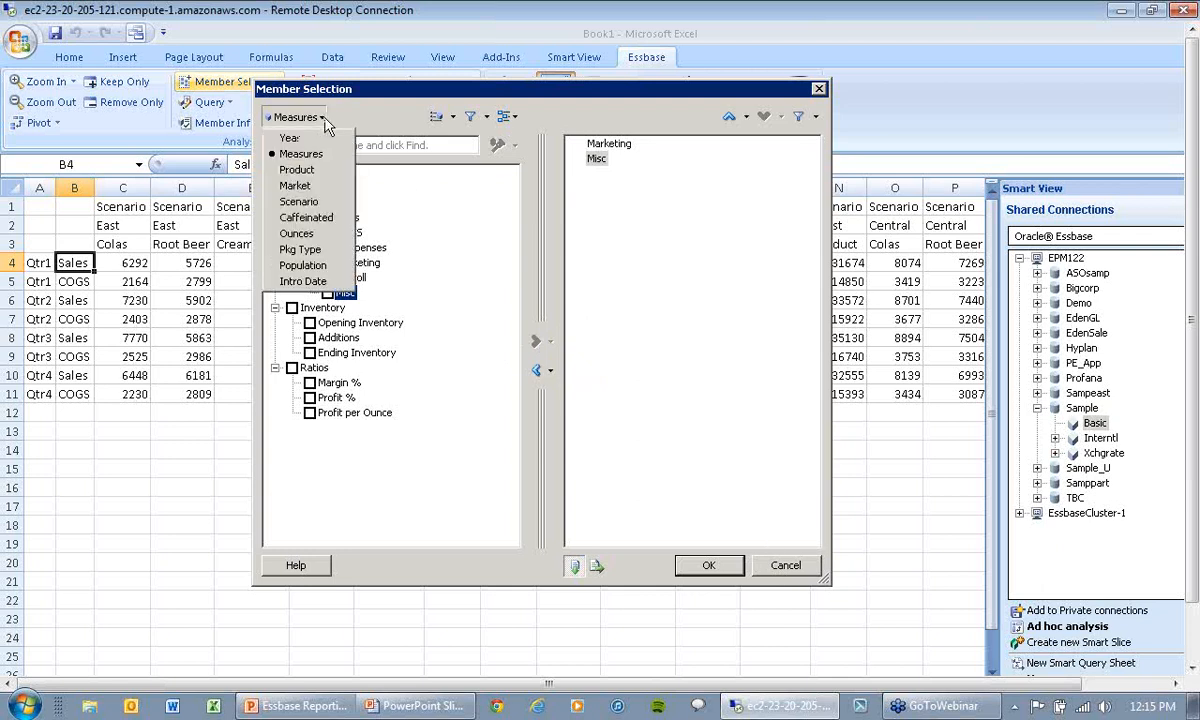
left_click(382, 112)
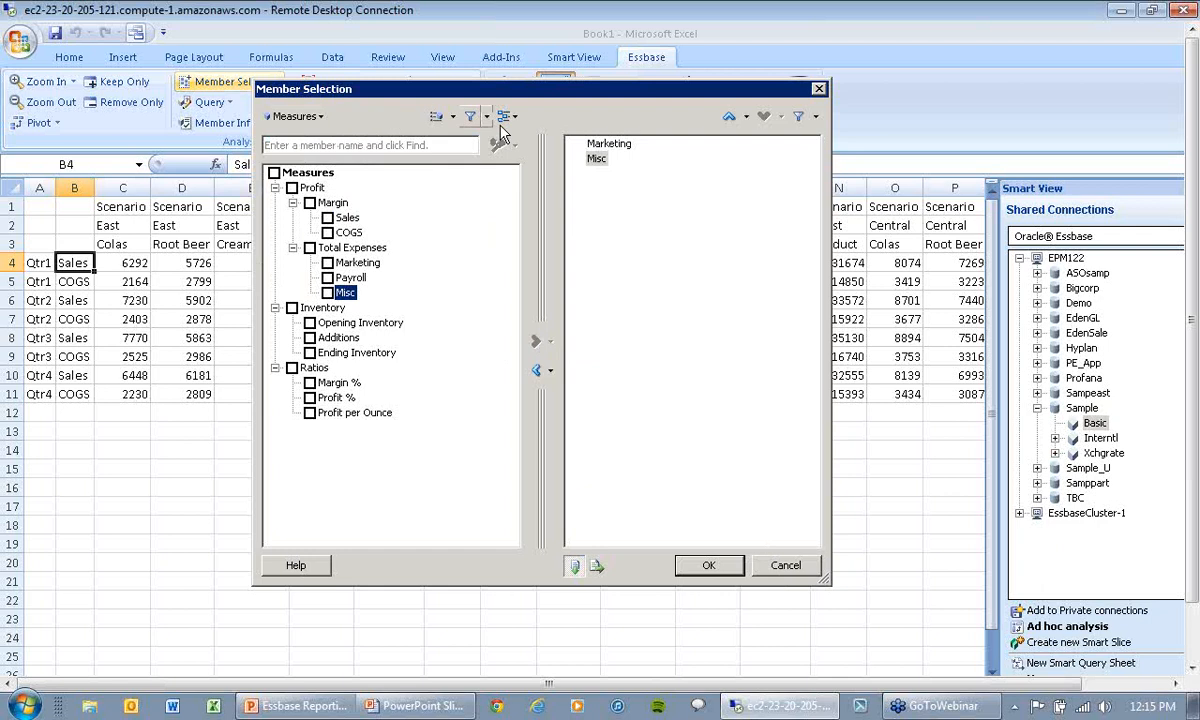
left_click(512, 117)
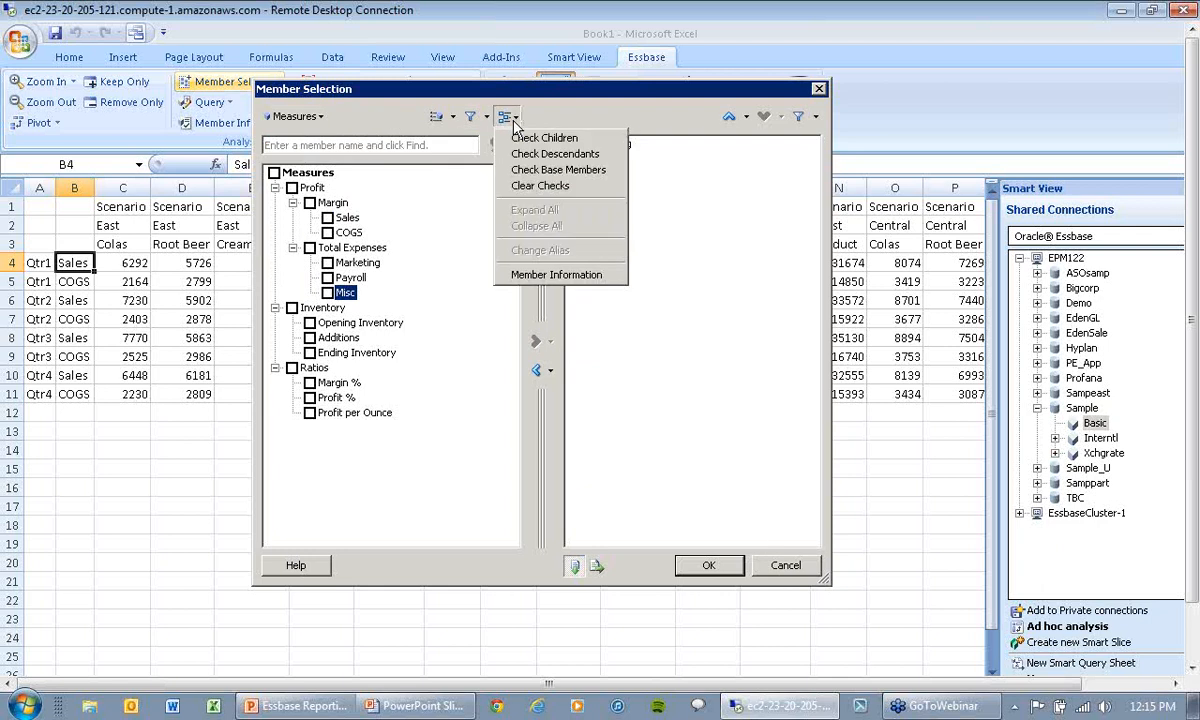
left_click(462, 114)
left_click(466, 115)
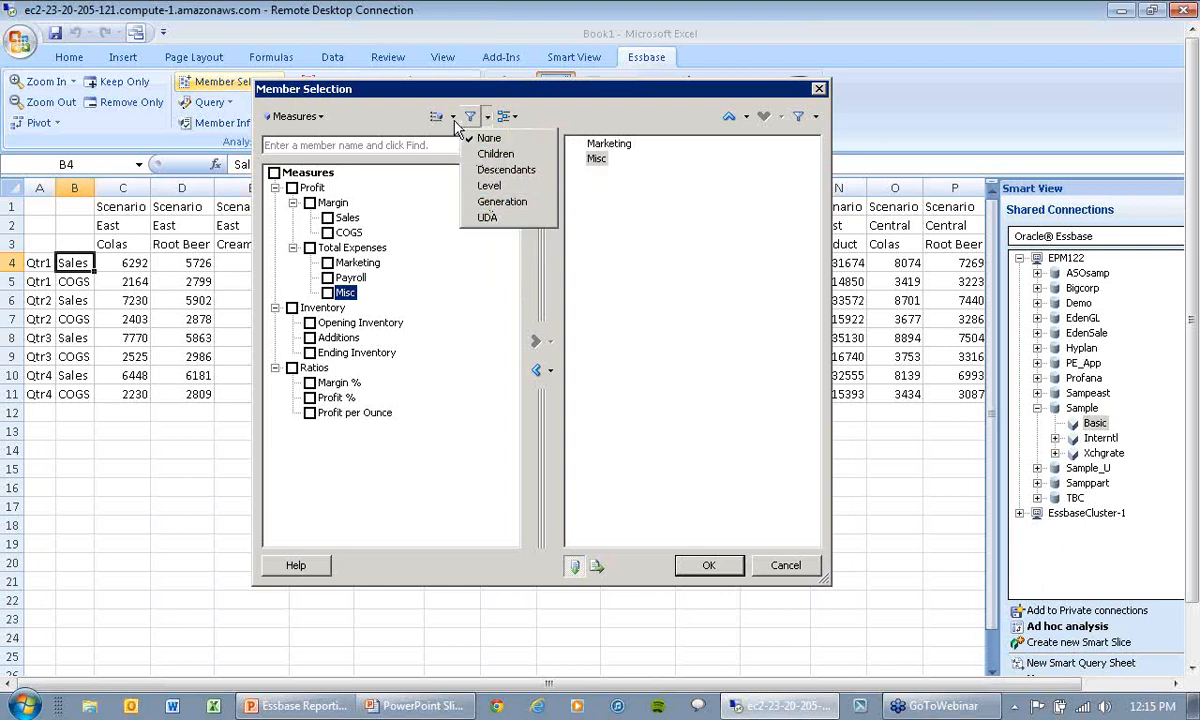
left_click(543, 118)
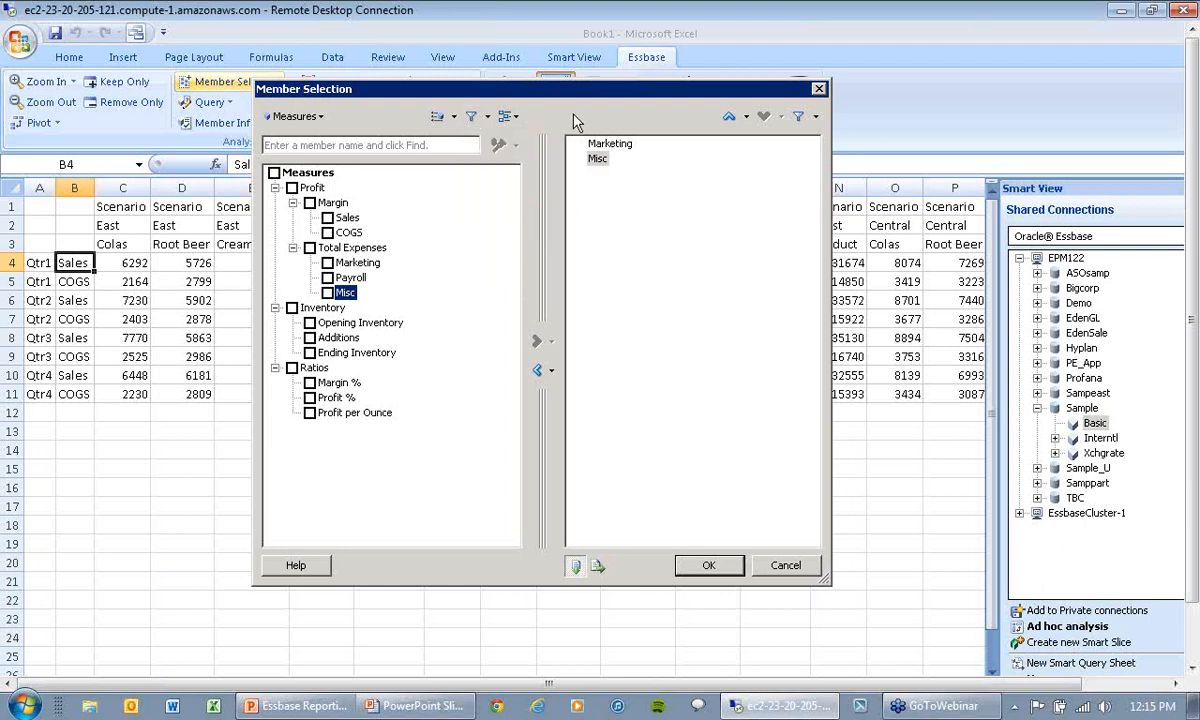
left_click(818, 91)
Step: Switch to the PowerPoint presentation and advance to the Smart Slice slide
key("alt+Tab")
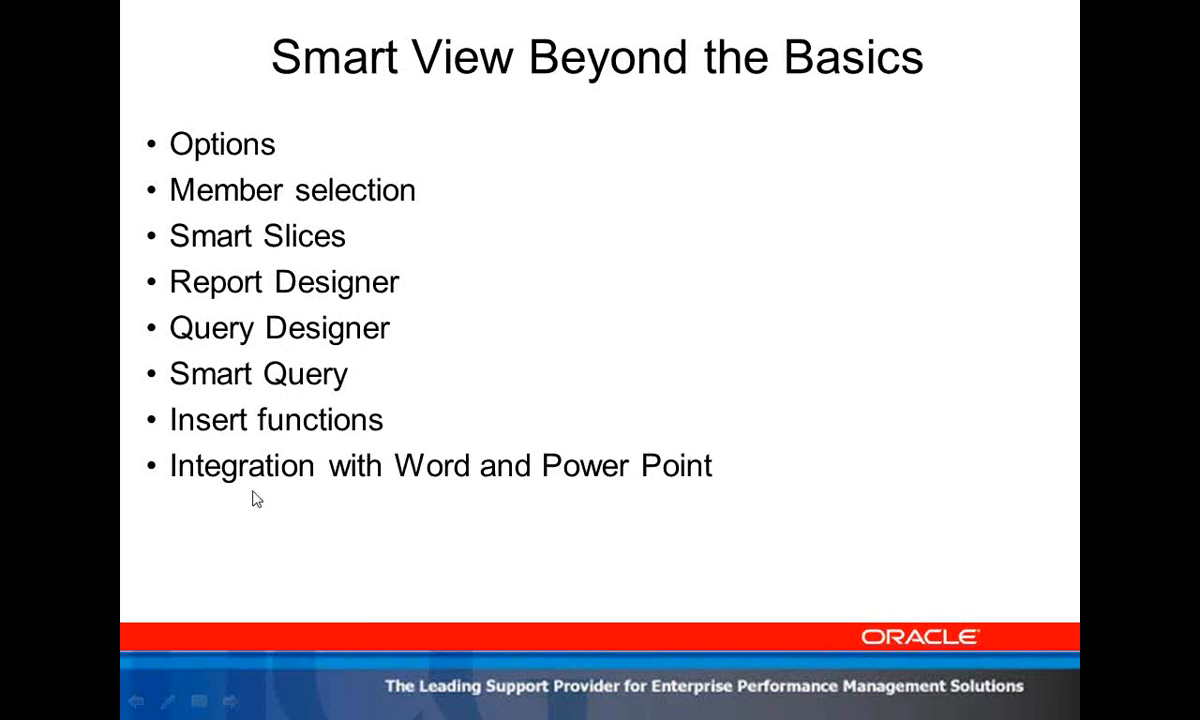
left_click(531, 316)
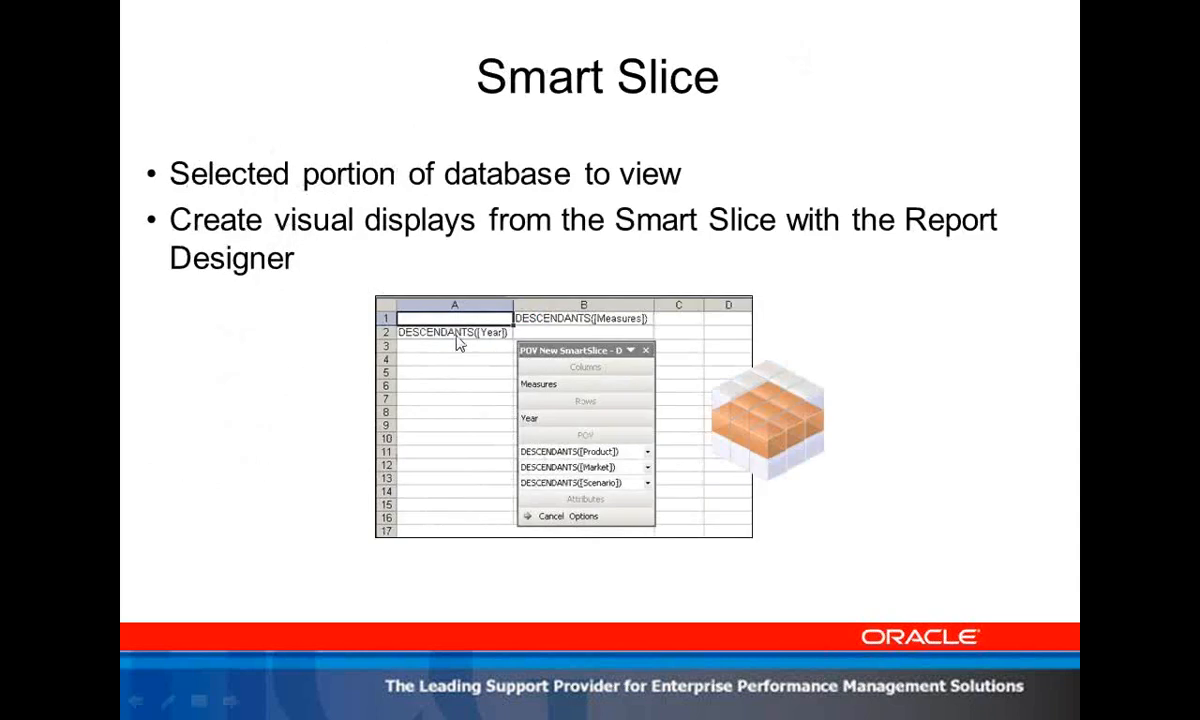
Step: Switch back to Excel, clear the entire worksheet and refresh it to retrieve the default ad hoc grid
key("alt+Tab")
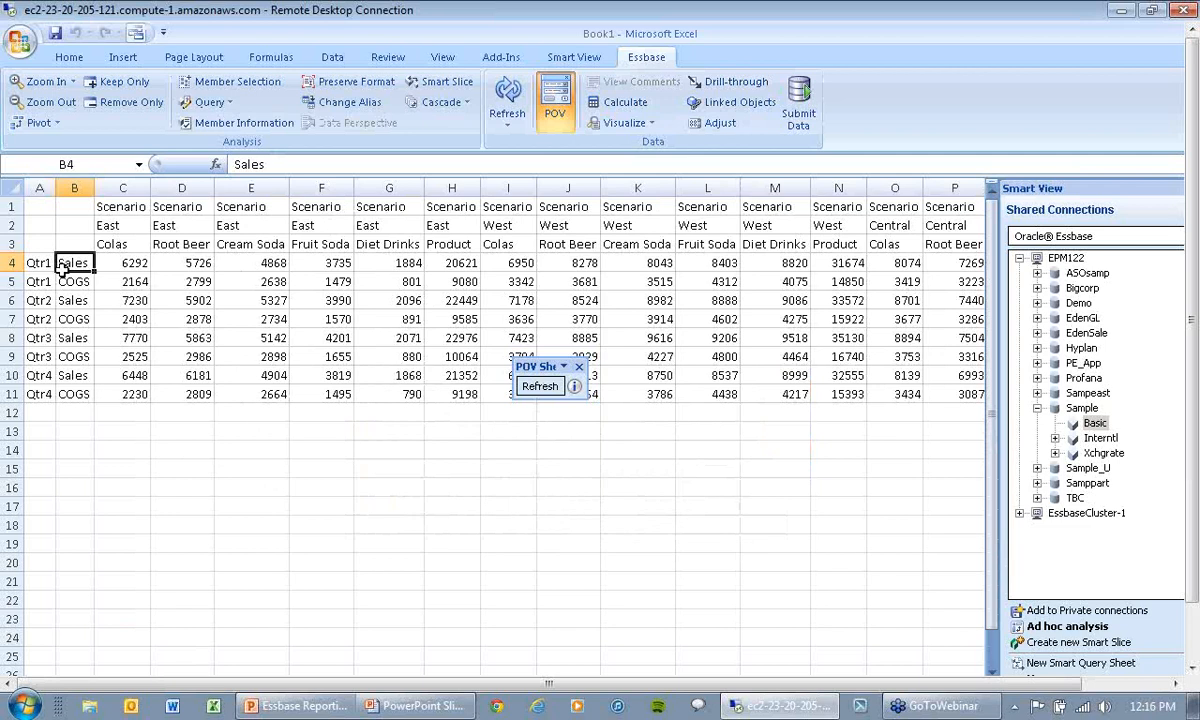
left_click(18, 188)
key("Delete")
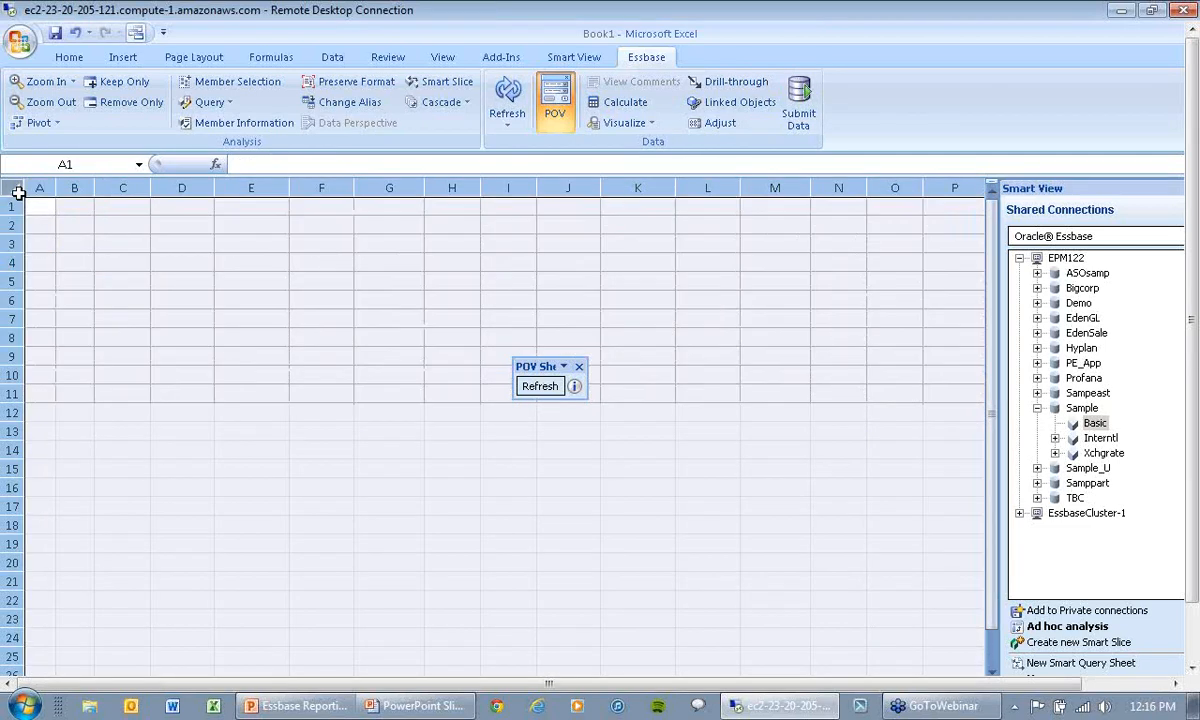
left_click(188, 280)
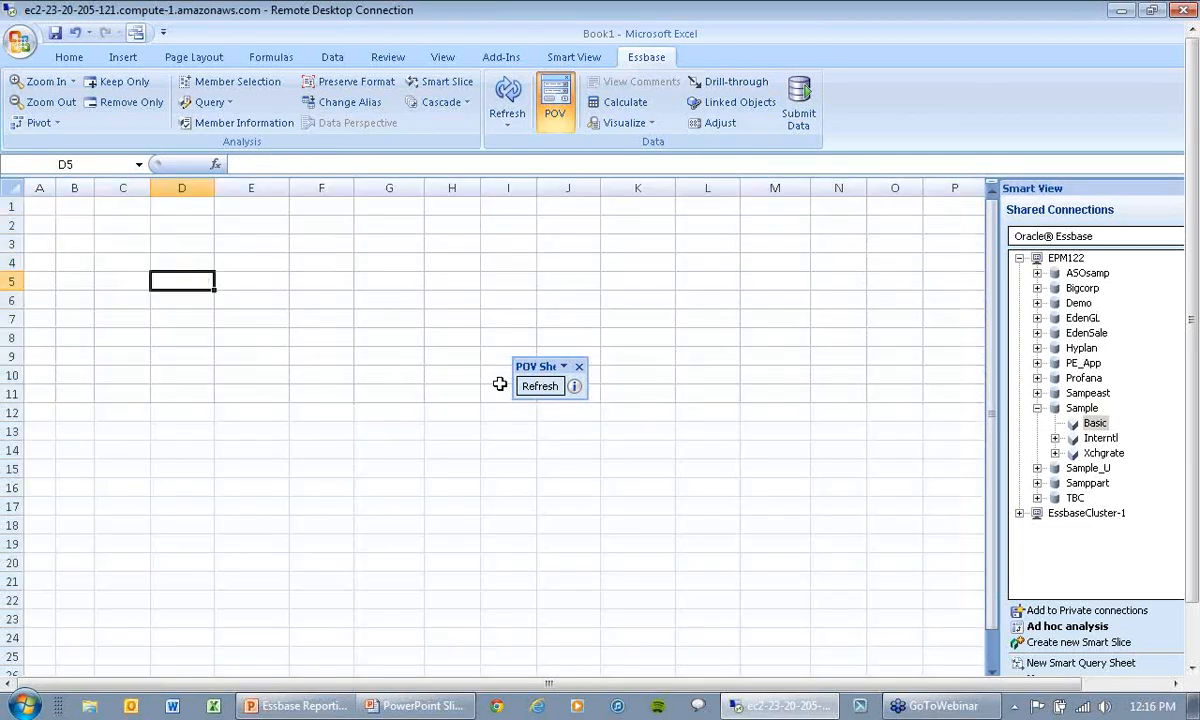
left_click(530, 388)
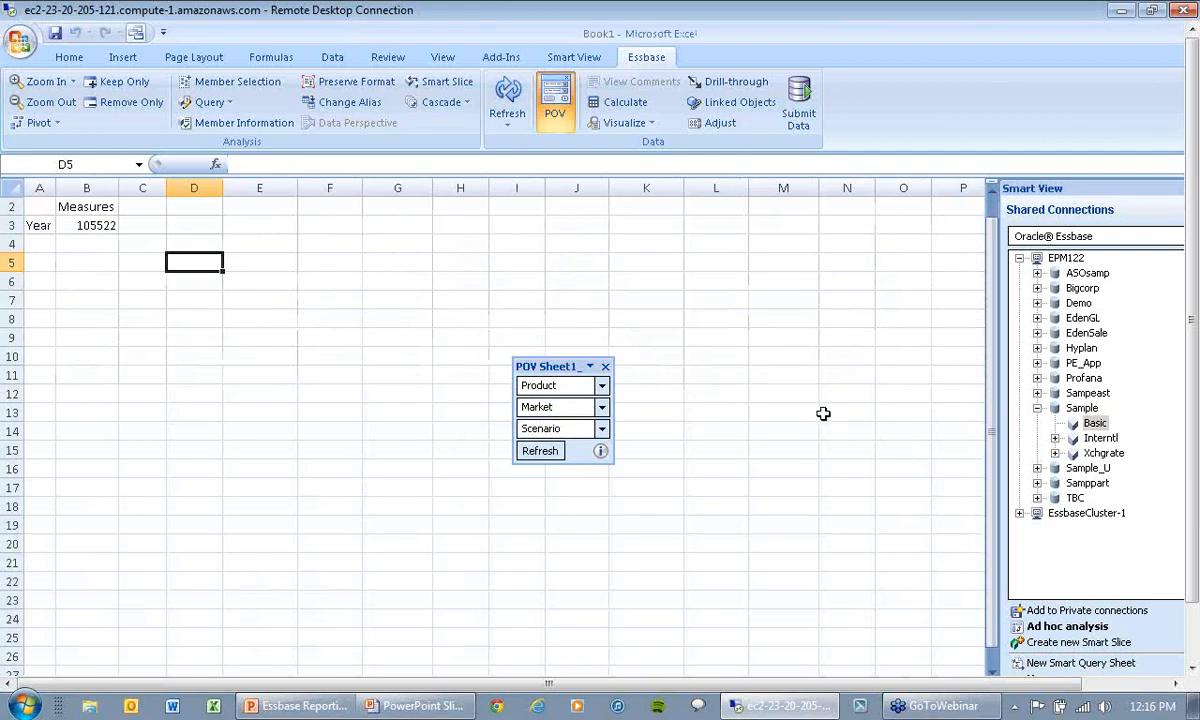
Step: Start a new Smart Slice on the Sample Basic cube using the Default alias table
right_click(1093, 428)
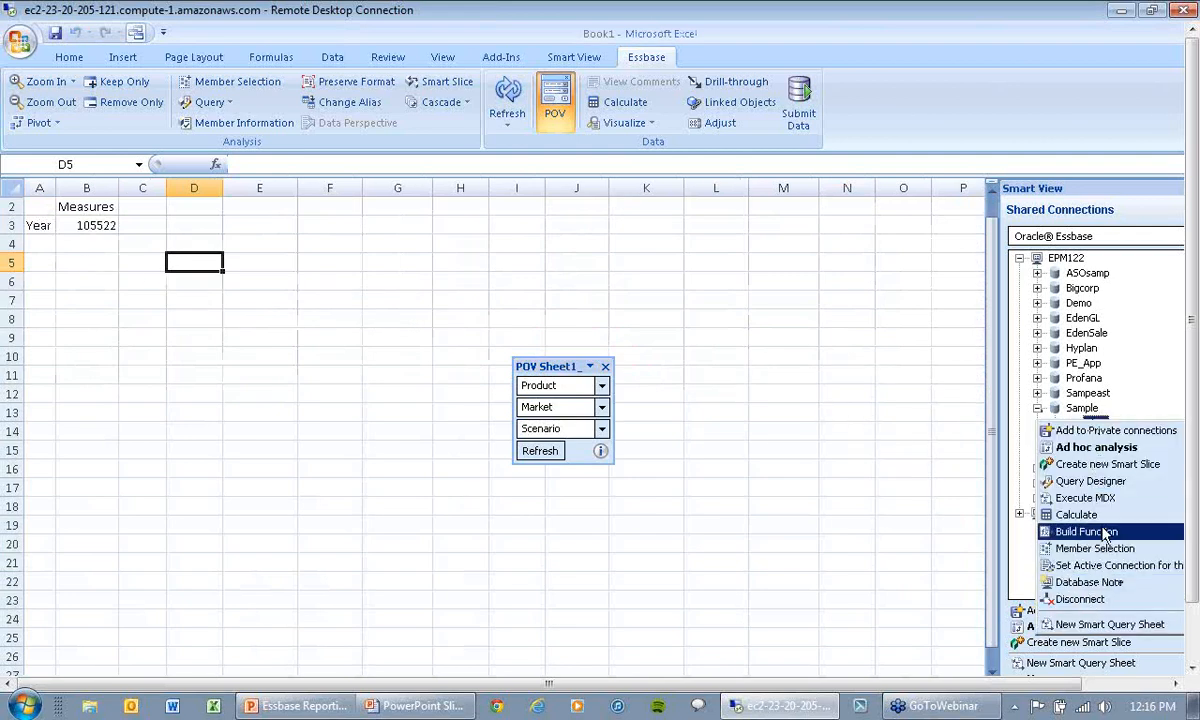
left_click(1096, 447)
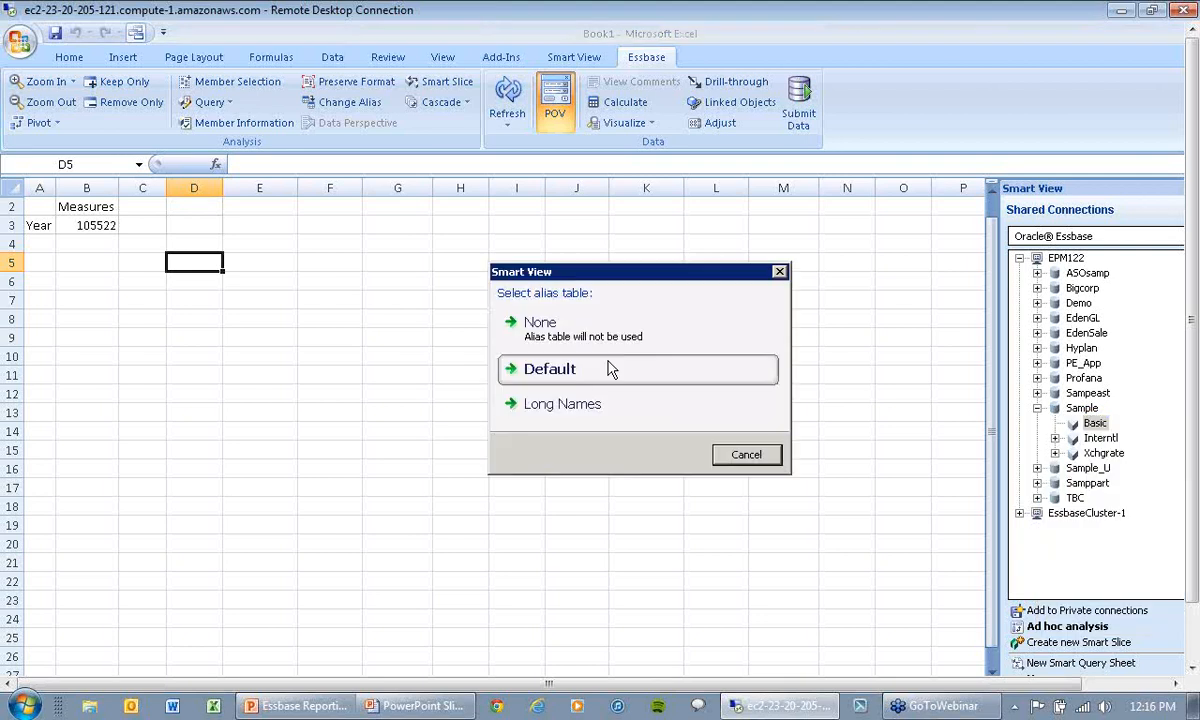
left_click(546, 370)
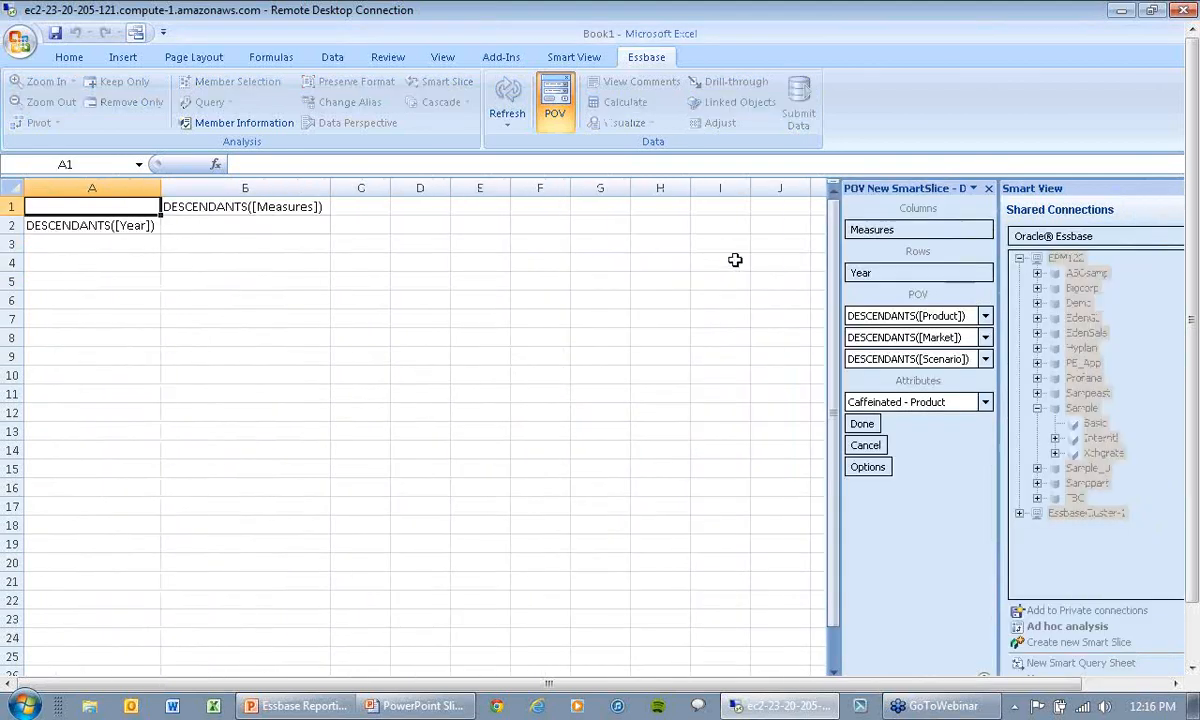
Step: Replace the Measures descendants in the slice's columns with Margin and Payroll, filtering the available members by Descendants
left_click(891, 230)
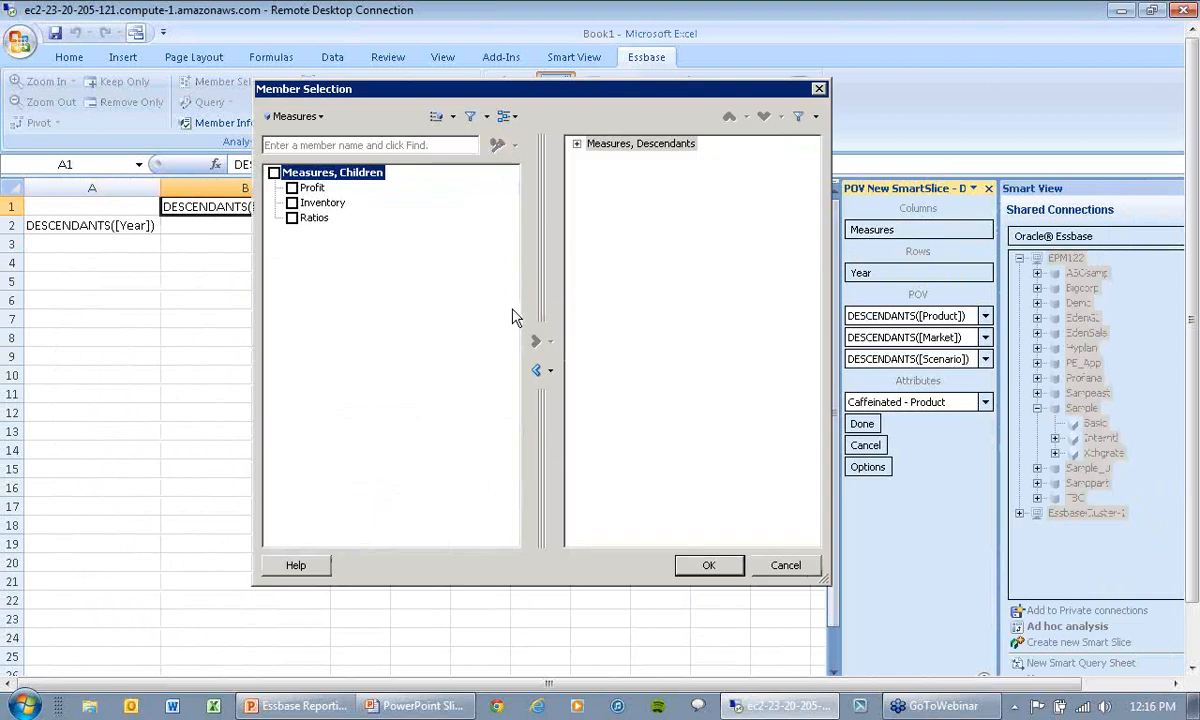
left_click(452, 117)
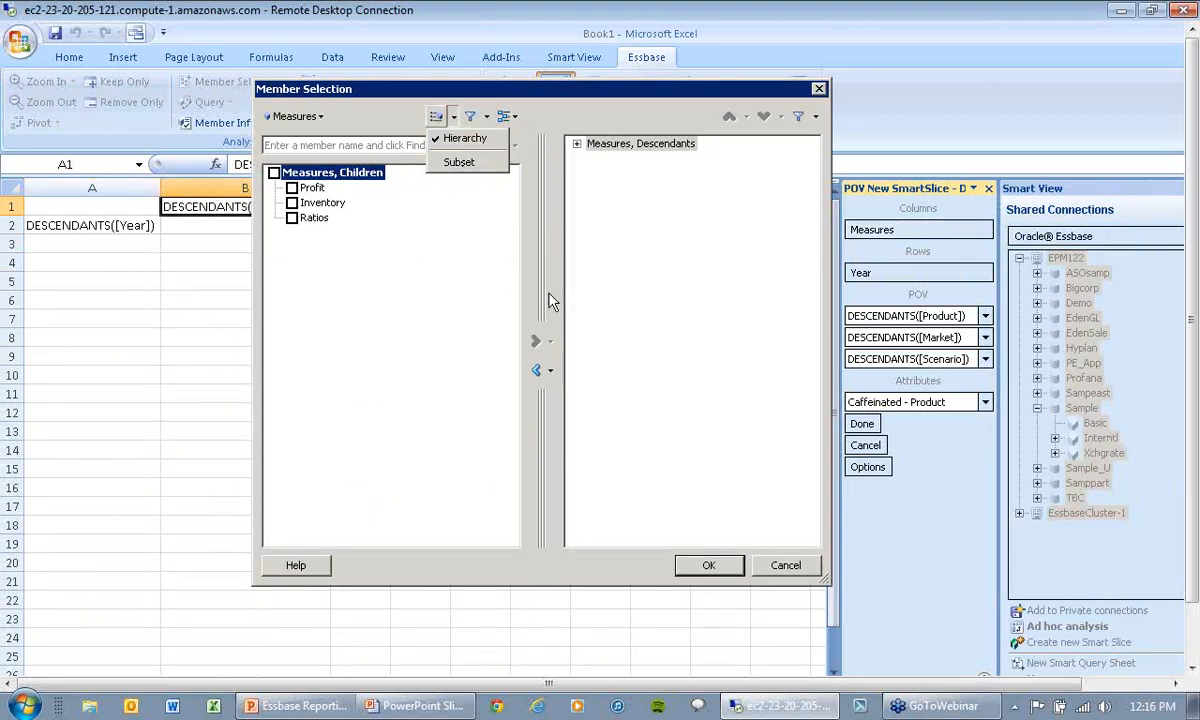
left_click(536, 372)
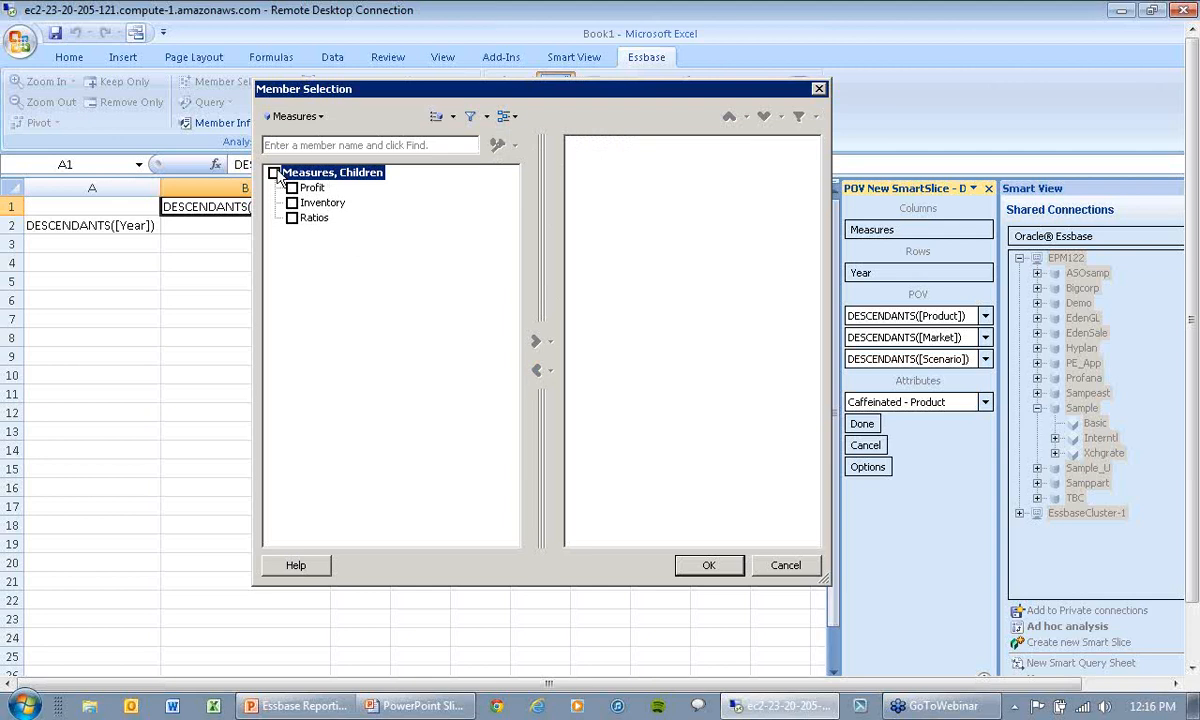
left_click(452, 117)
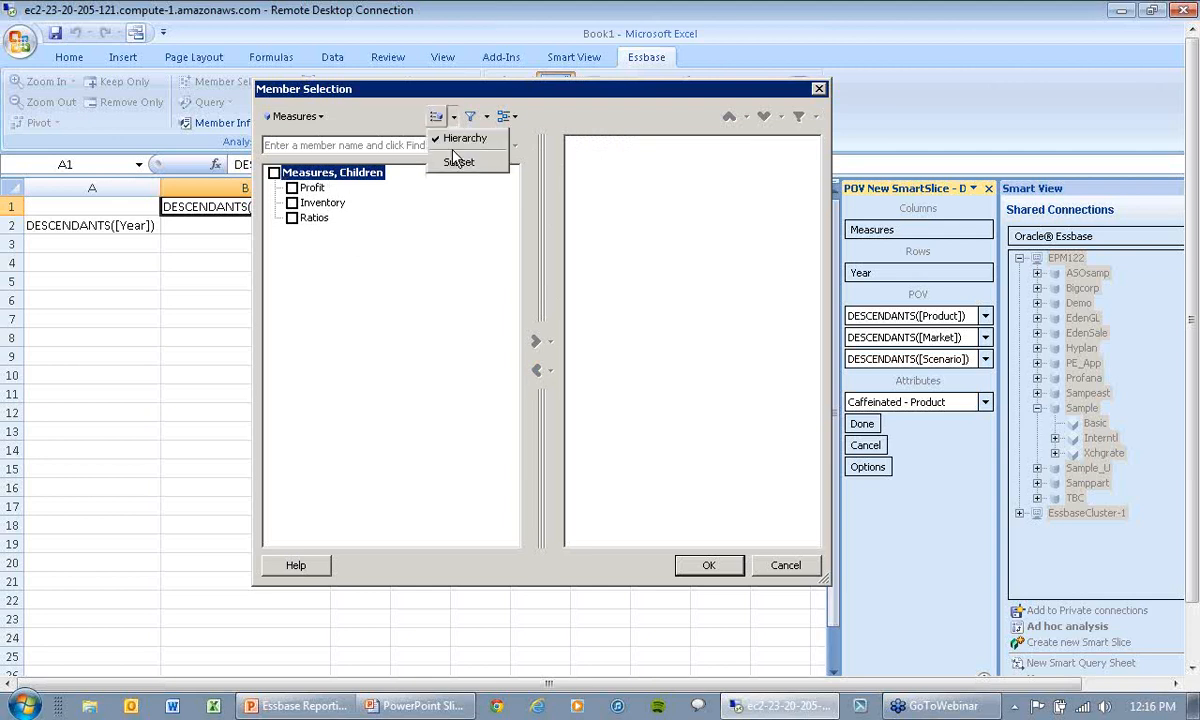
left_click(455, 142)
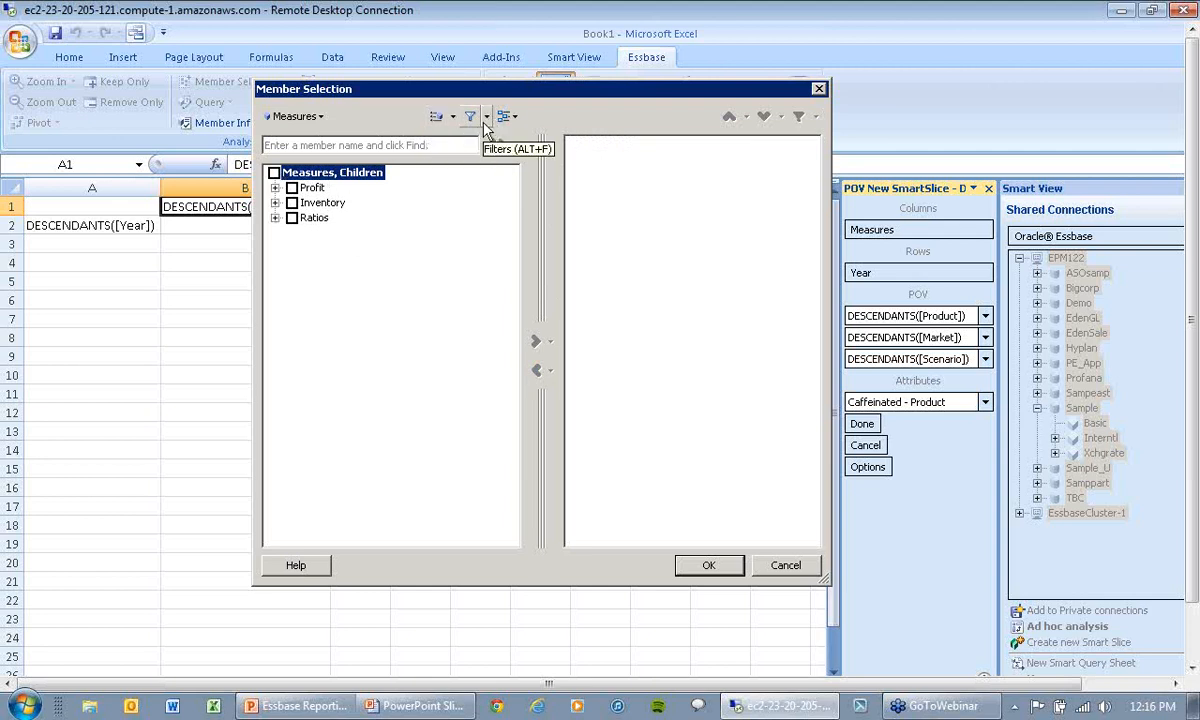
left_click(490, 117)
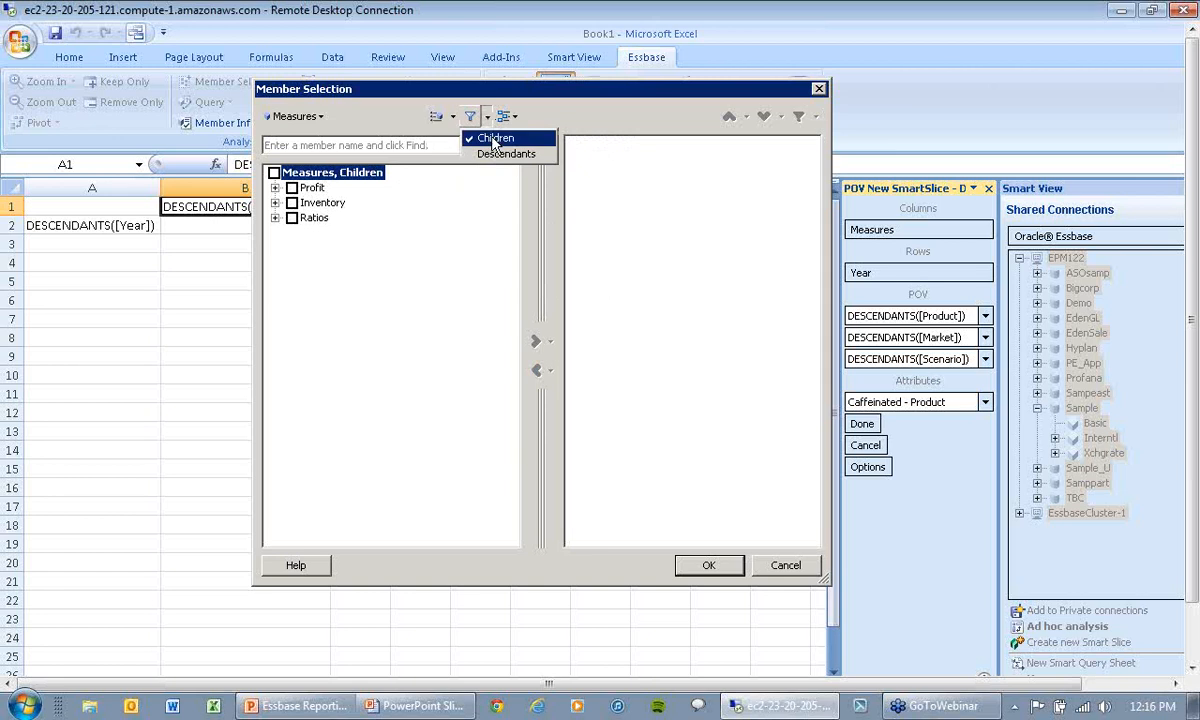
left_click(496, 155)
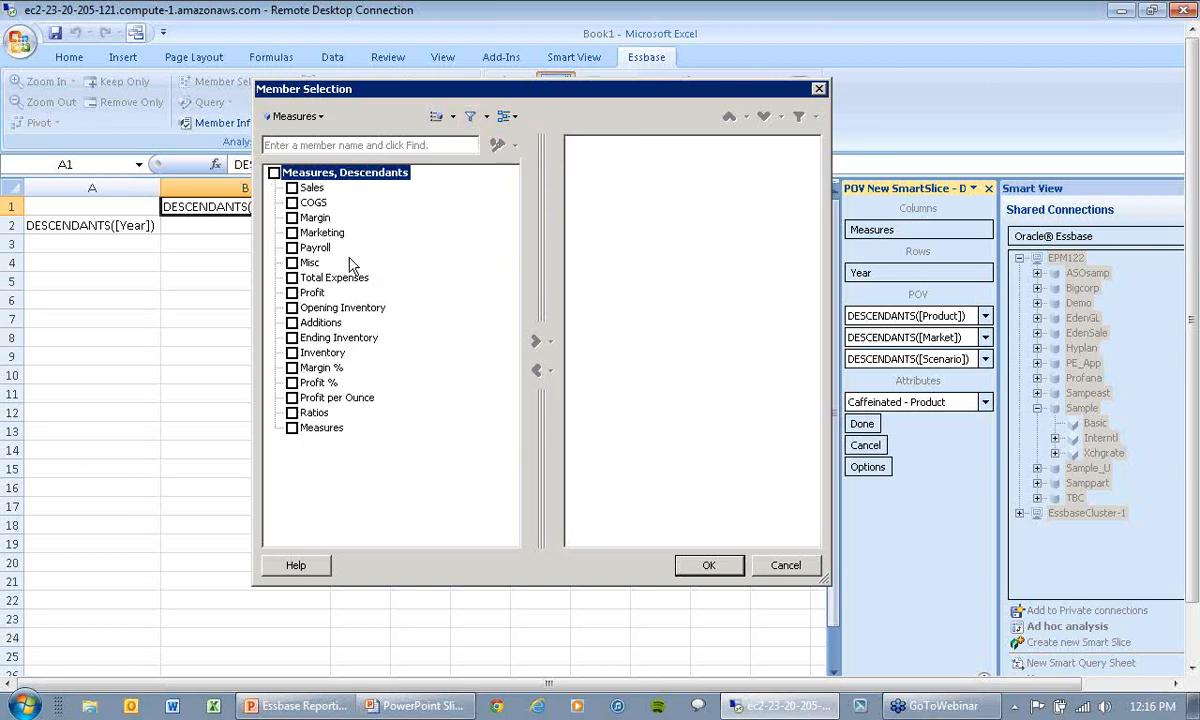
left_click(291, 218)
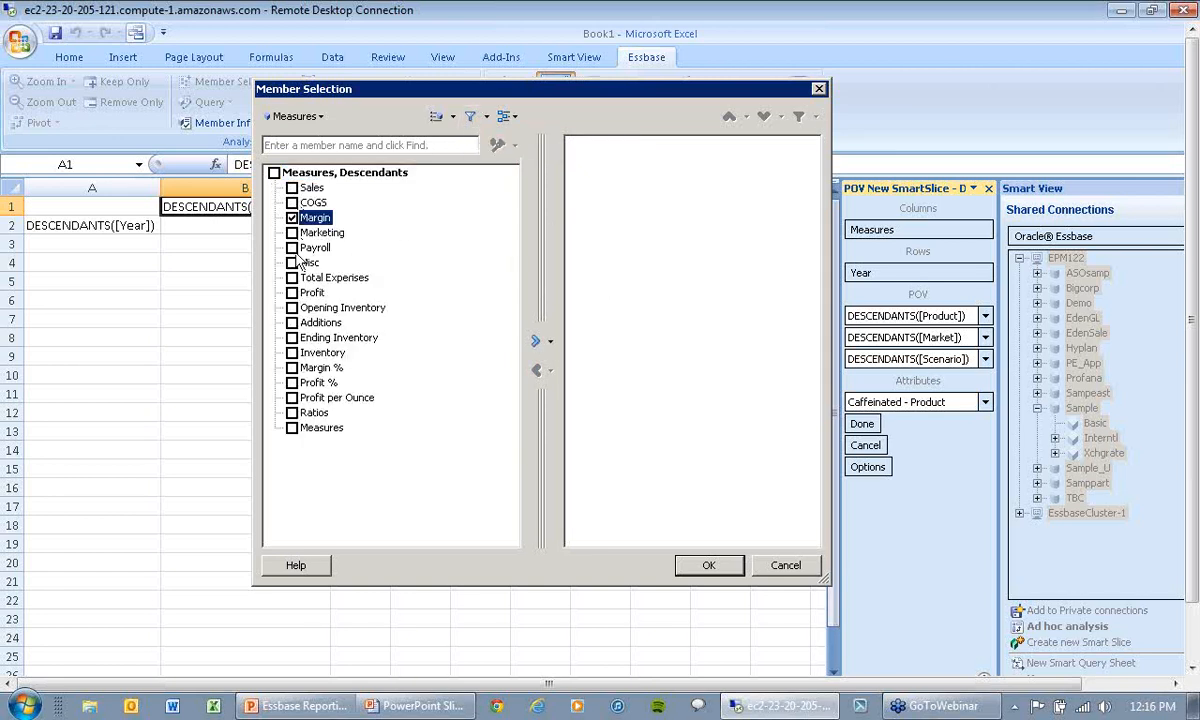
left_click(292, 249)
left_click(536, 341)
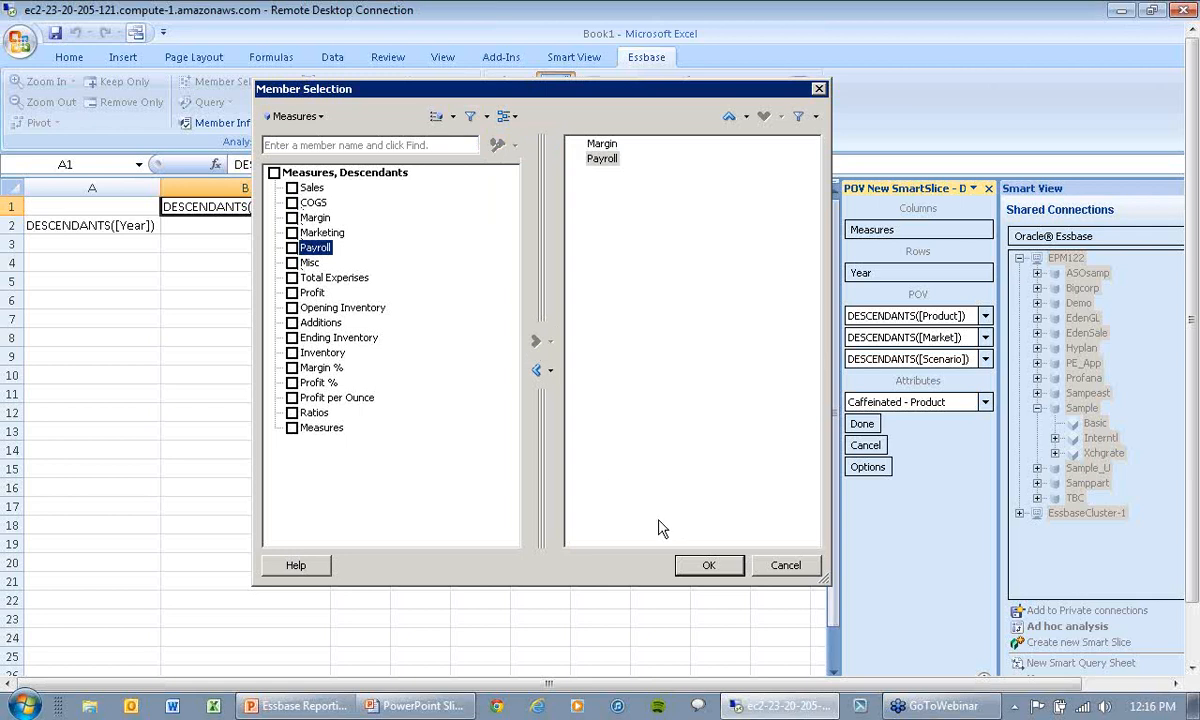
left_click(707, 567)
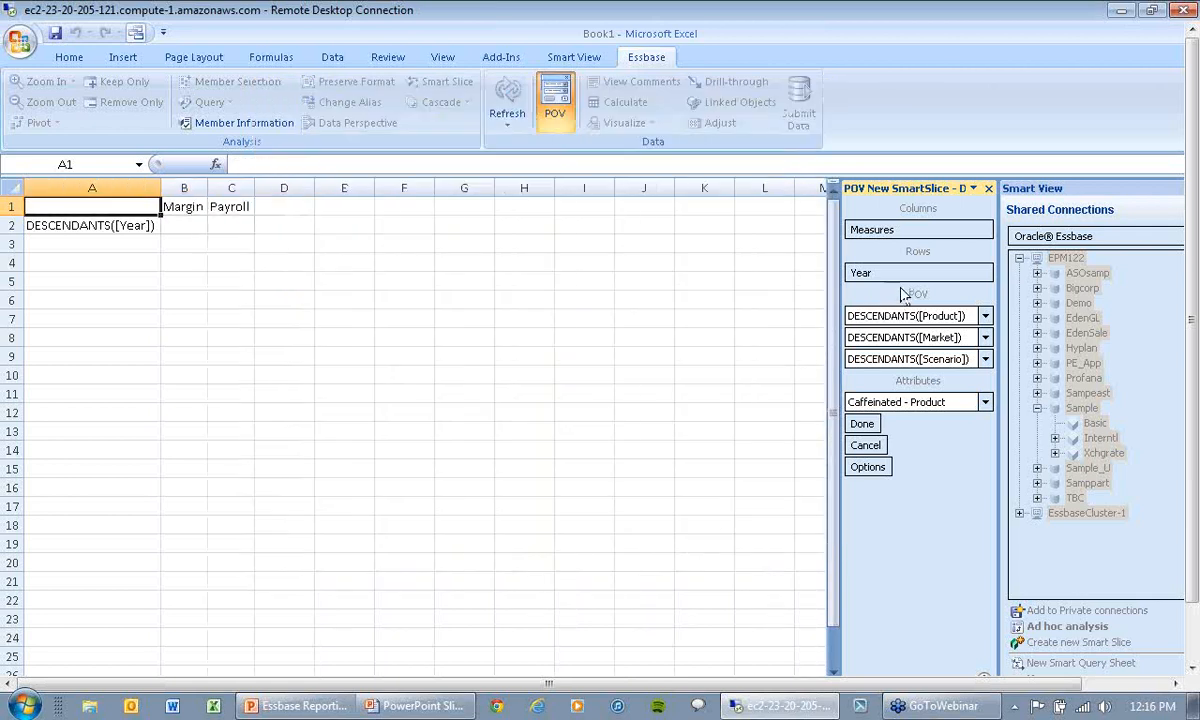
Step: Replace the Year descendants in the slice's rows with Qtr1 and Qtr2, filtering the available members by Descendants
left_click(862, 273)
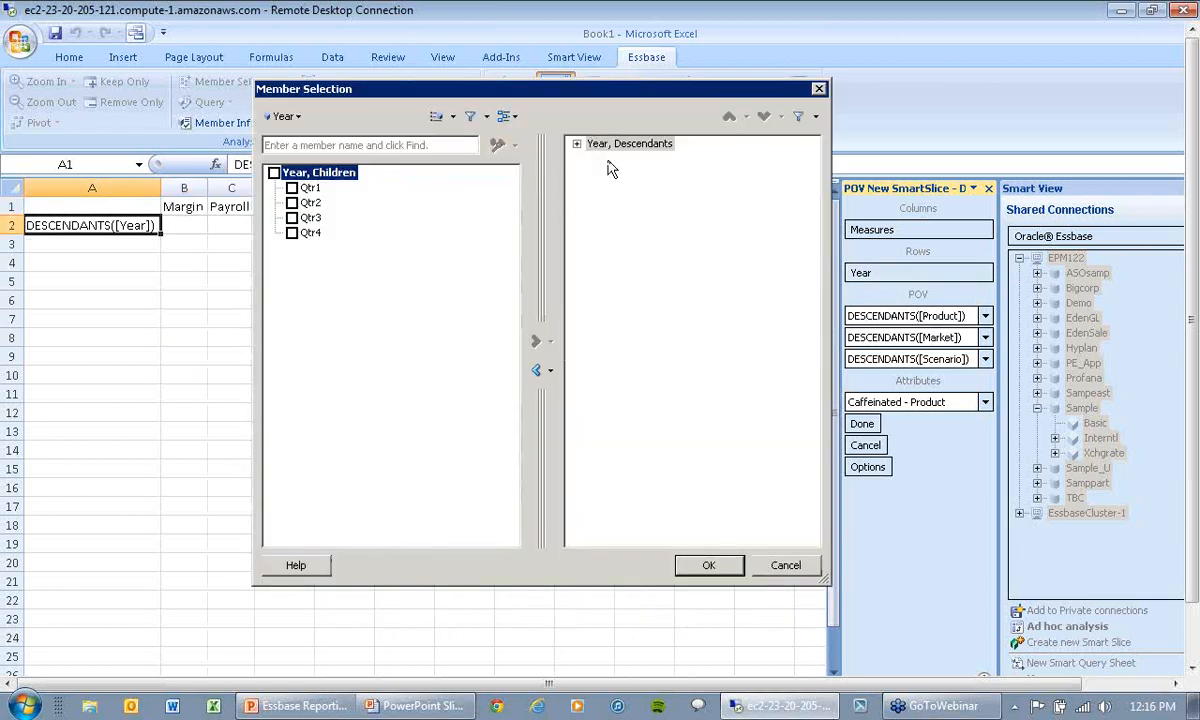
left_click(536, 372)
left_click(508, 118)
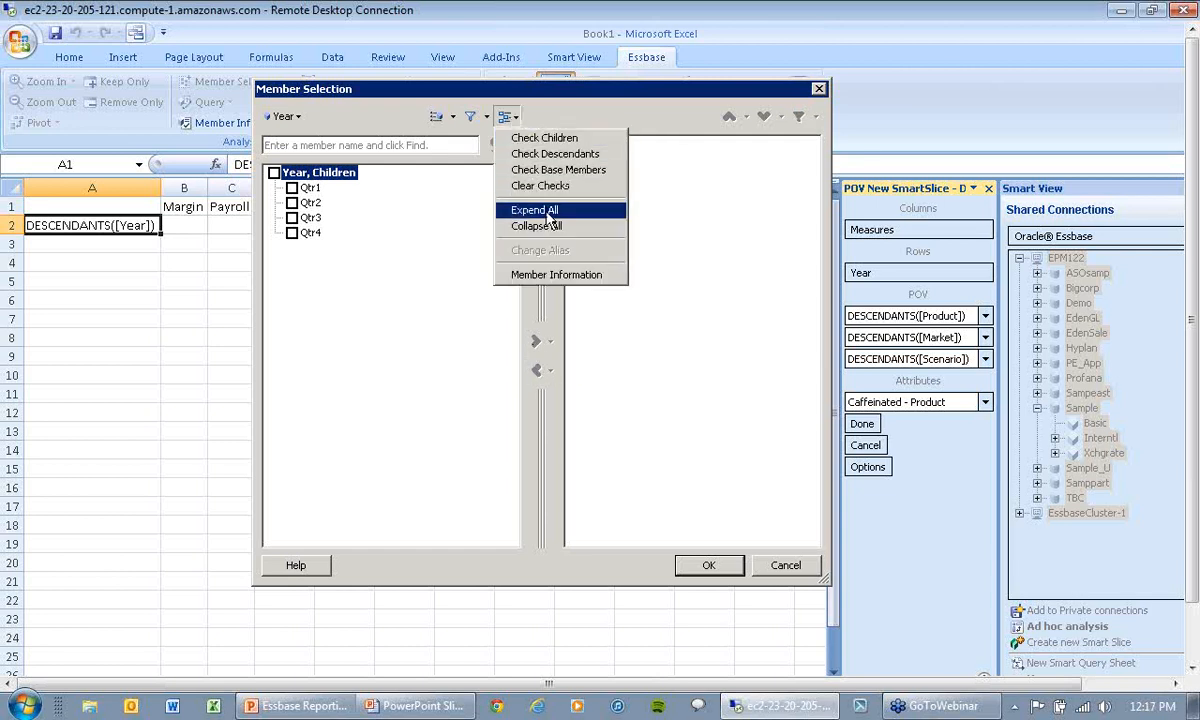
left_click(470, 117)
left_click(470, 117)
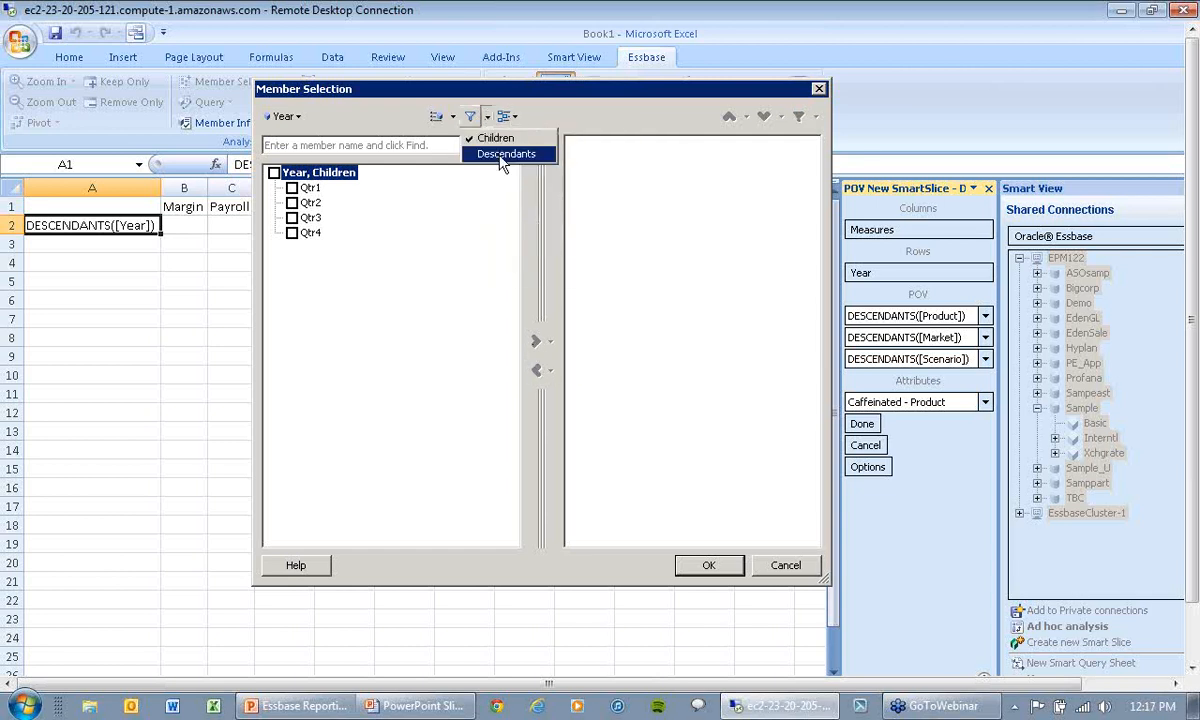
left_click(504, 155)
left_click(291, 232)
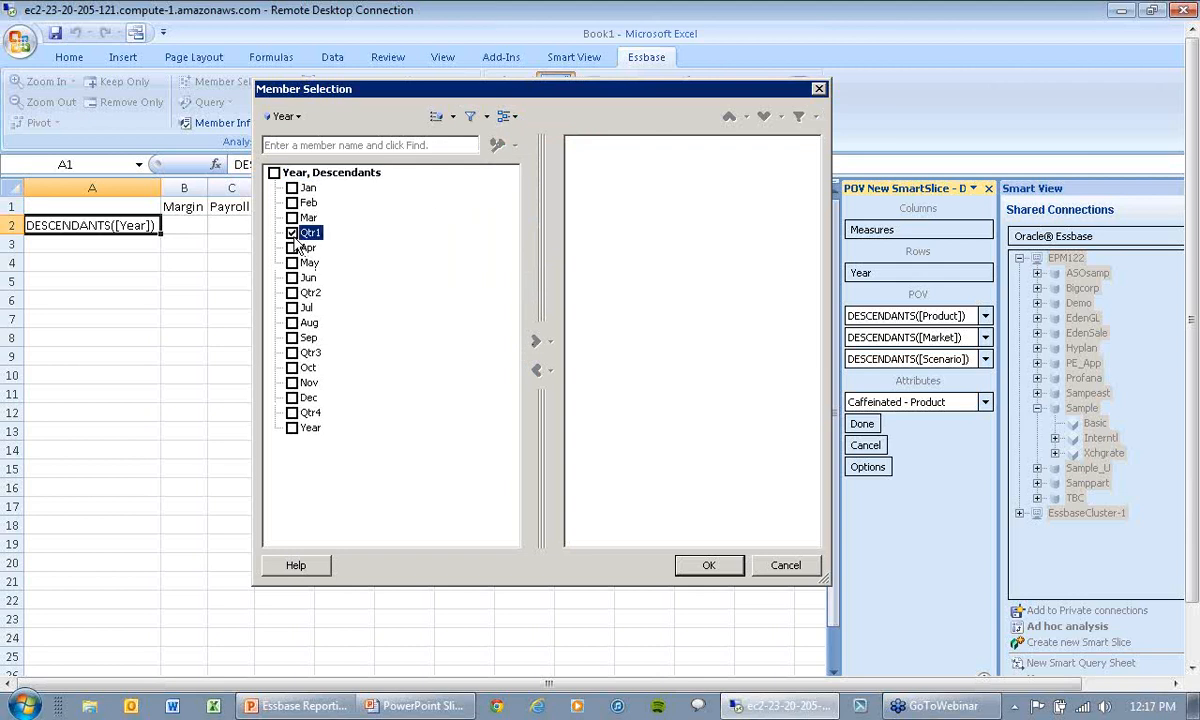
left_click(291, 293)
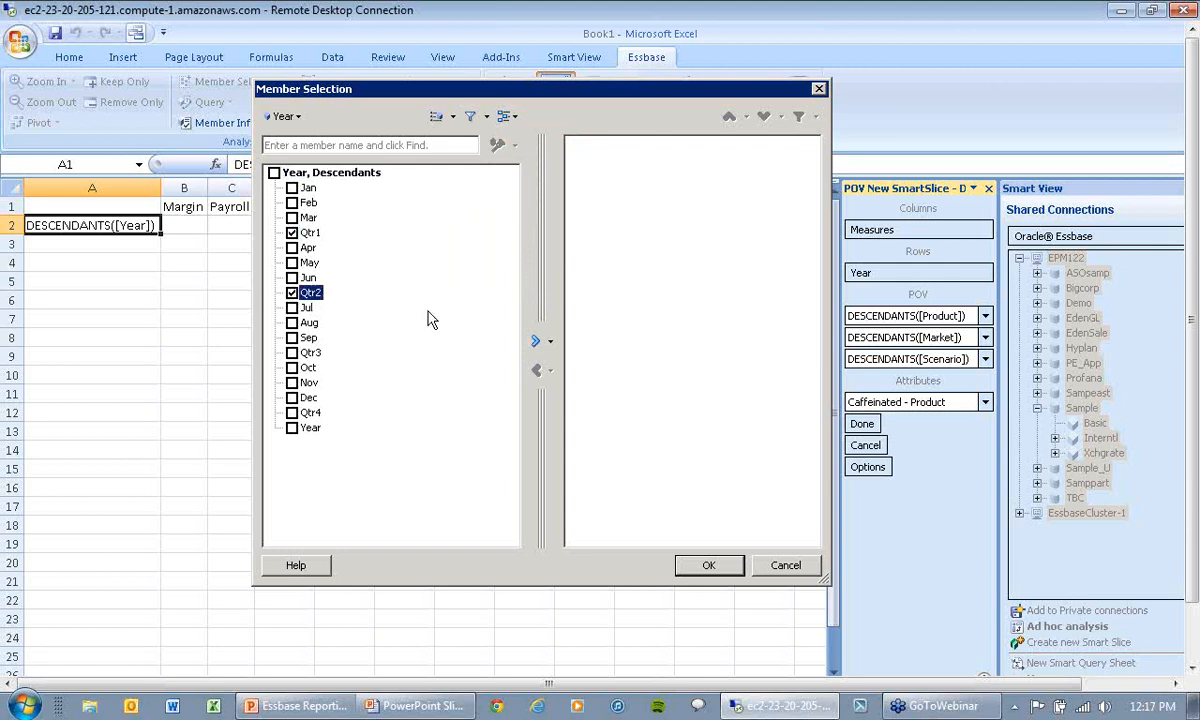
left_click(540, 342)
left_click(709, 565)
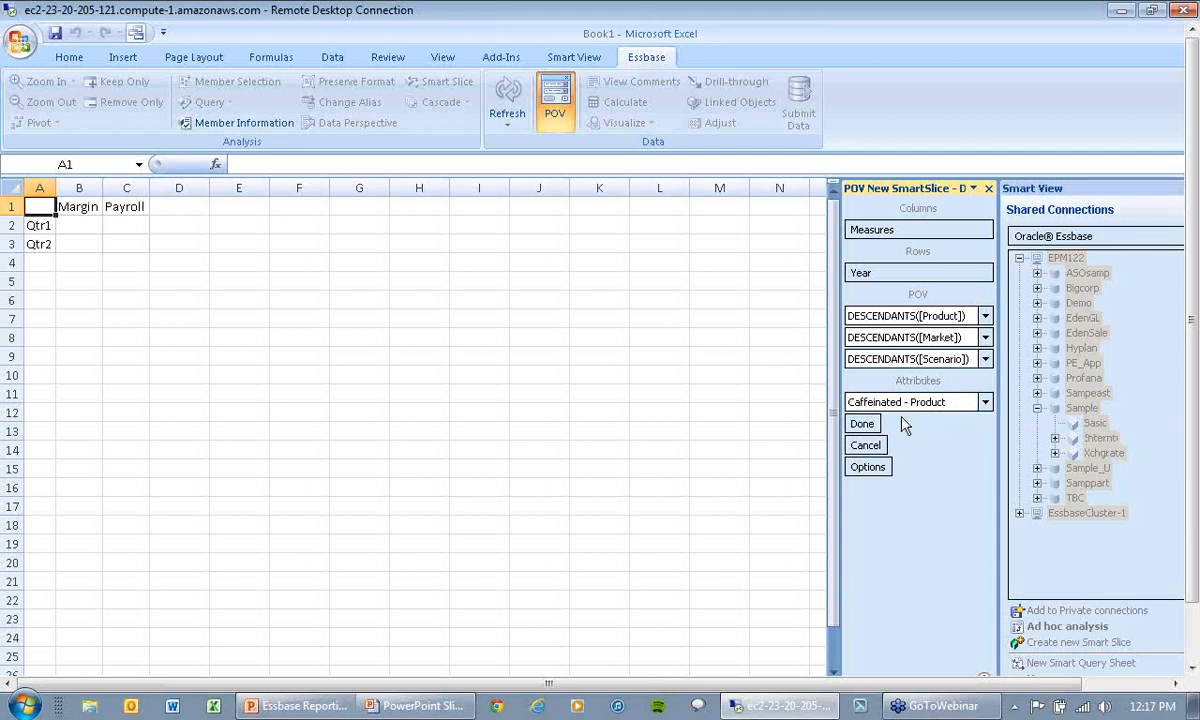
Step: Check the slice preferences, accept the default Market, Product and Scenario members, and save the slice as New SmartSlice
left_click(877, 466)
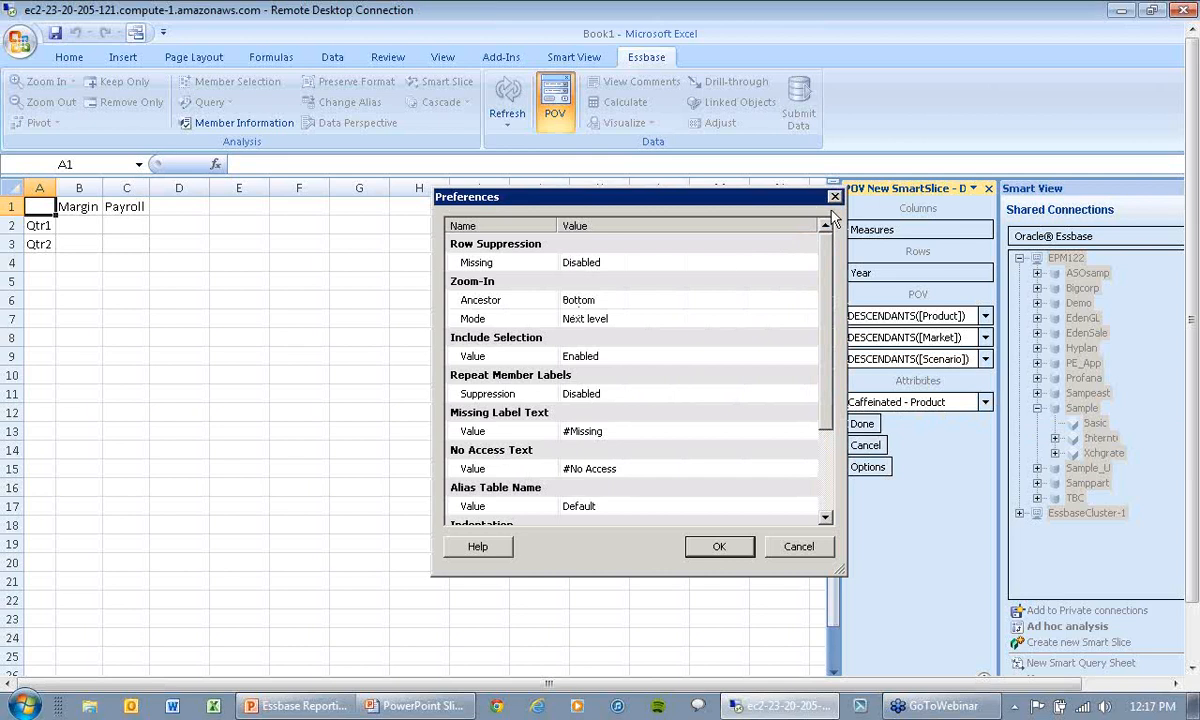
left_click(834, 197)
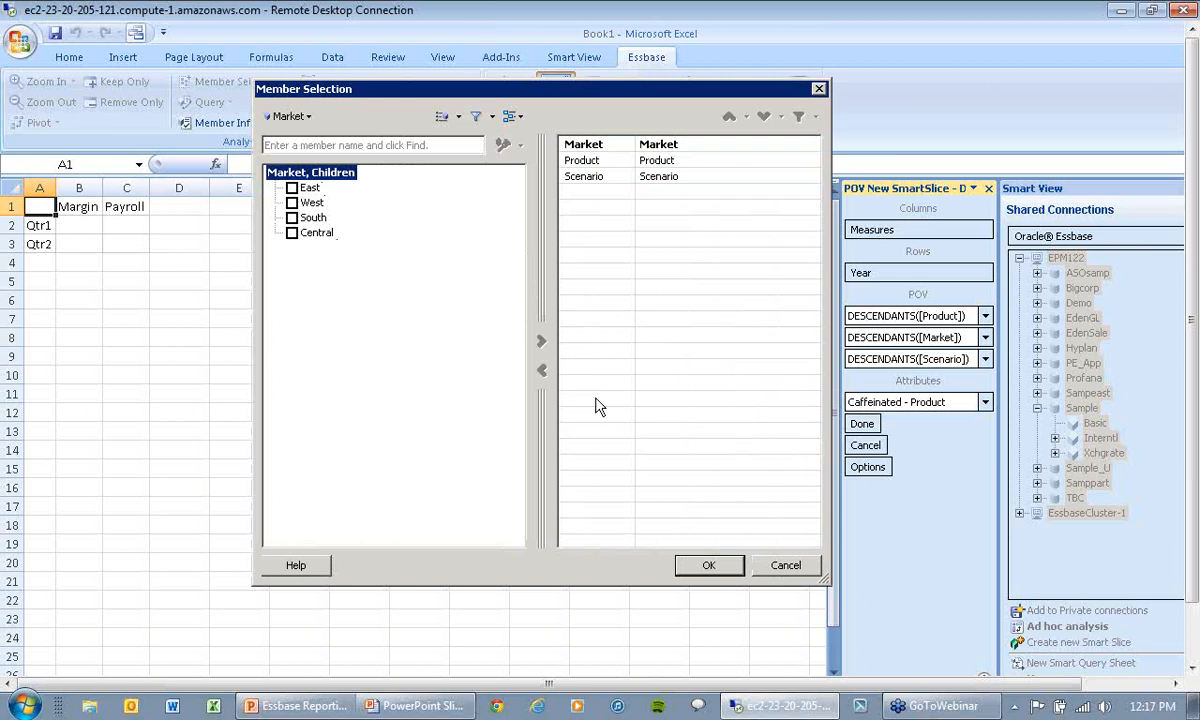
left_click(709, 570)
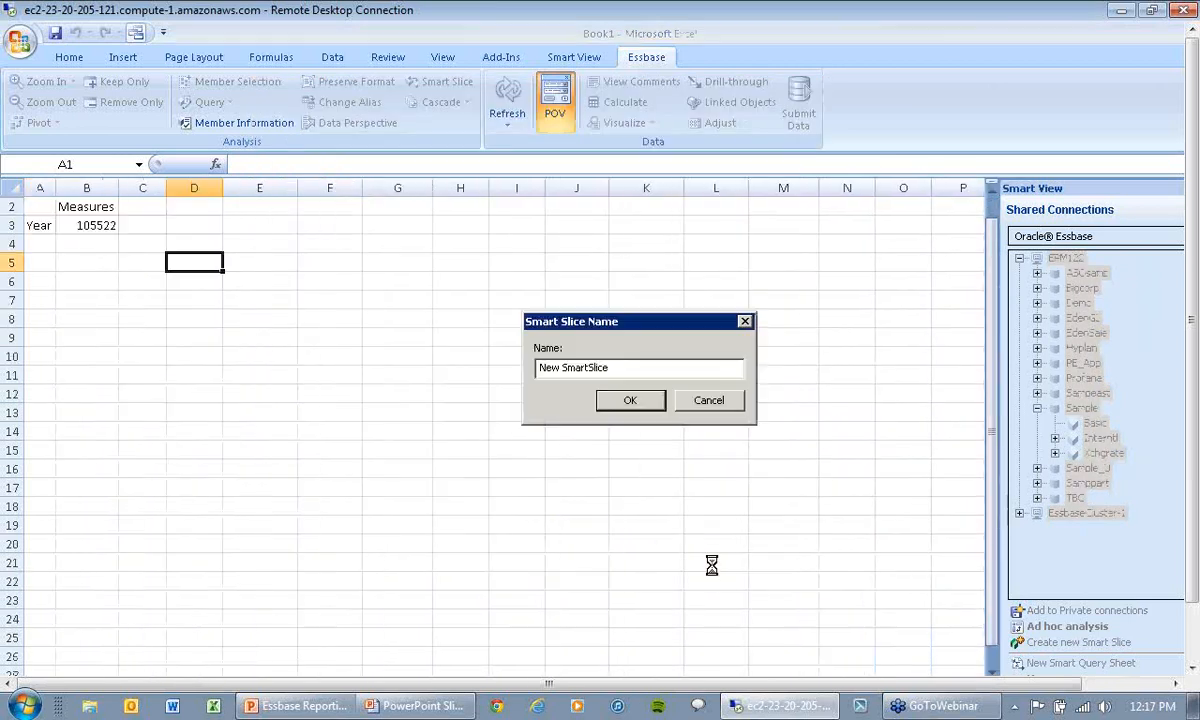
left_click(630, 401)
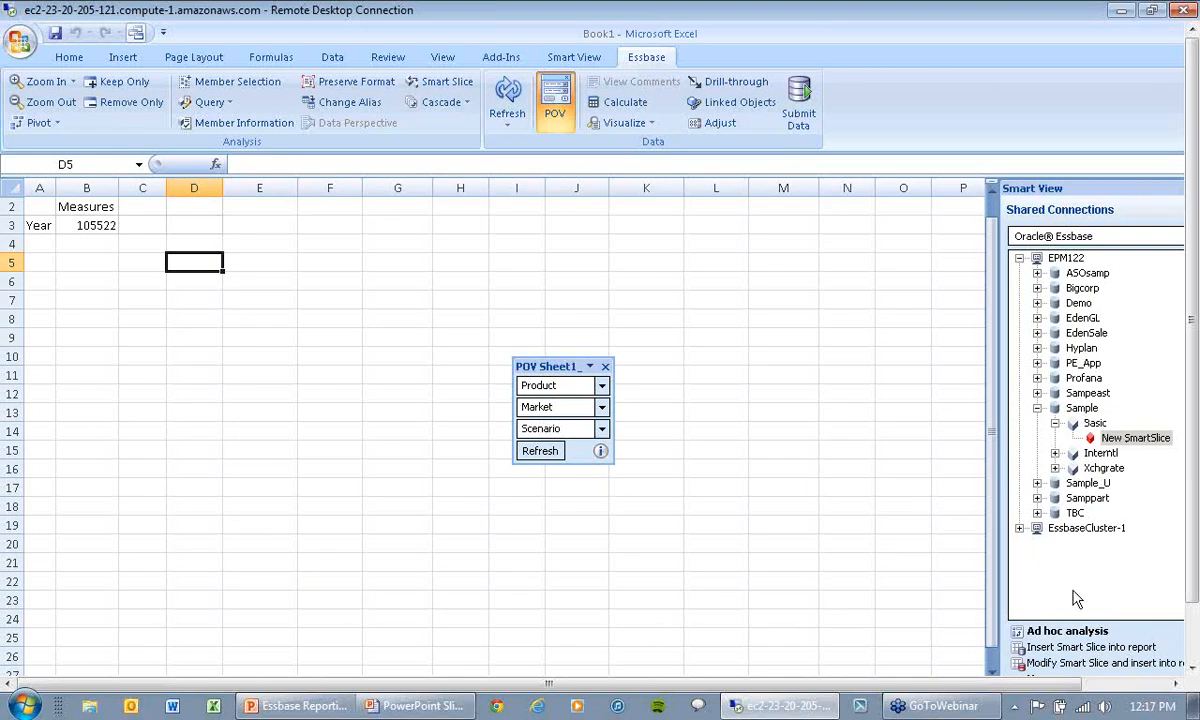
left_click(995, 655)
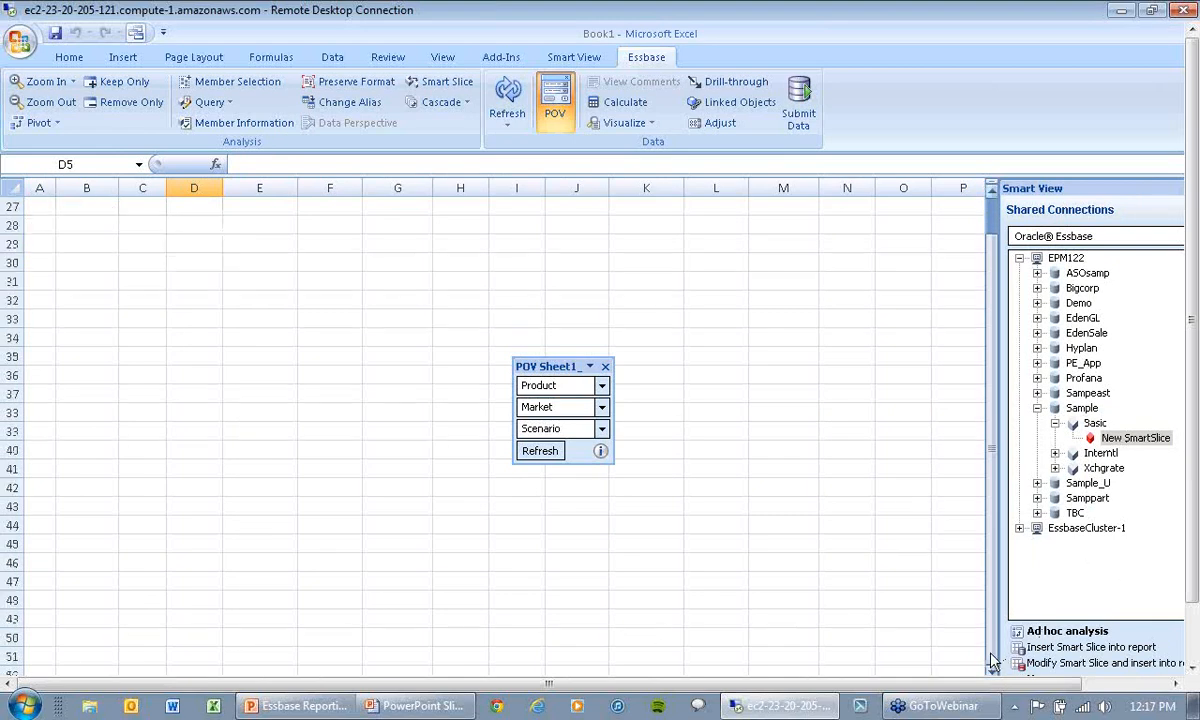
Step: Open New SmartSlice for ad hoc analysis on Sheet2
left_click(1195, 632)
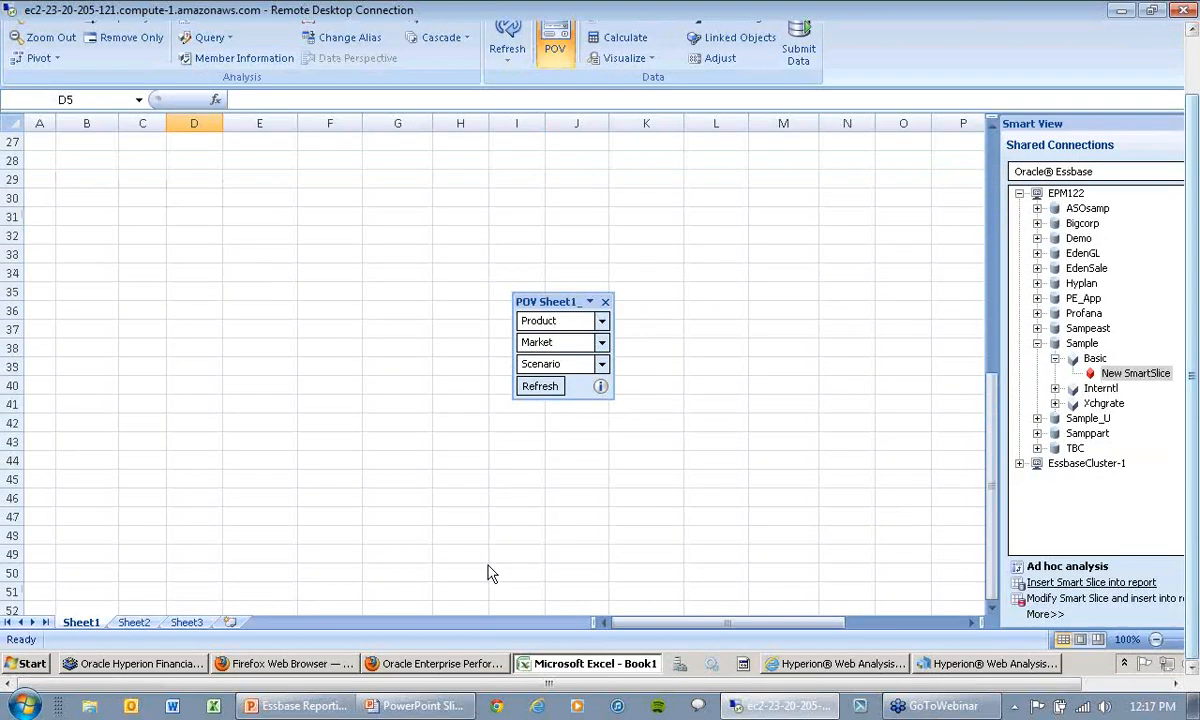
left_click(140, 622)
right_click(1045, 376)
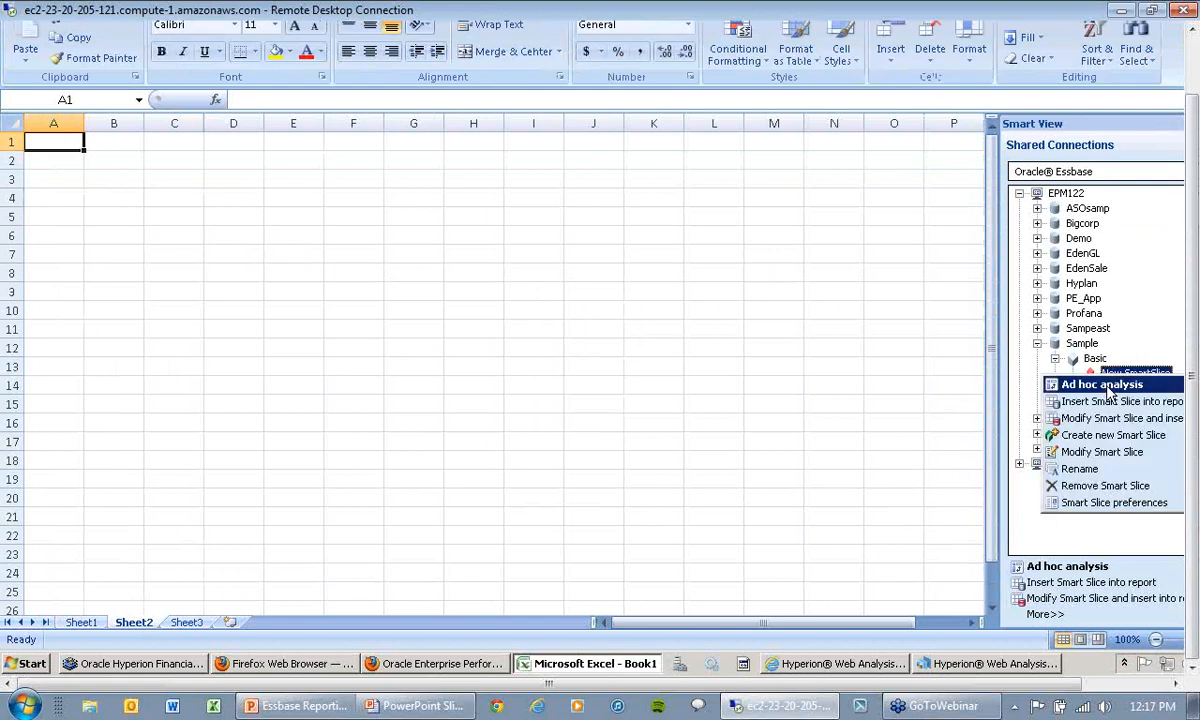
left_click(1104, 386)
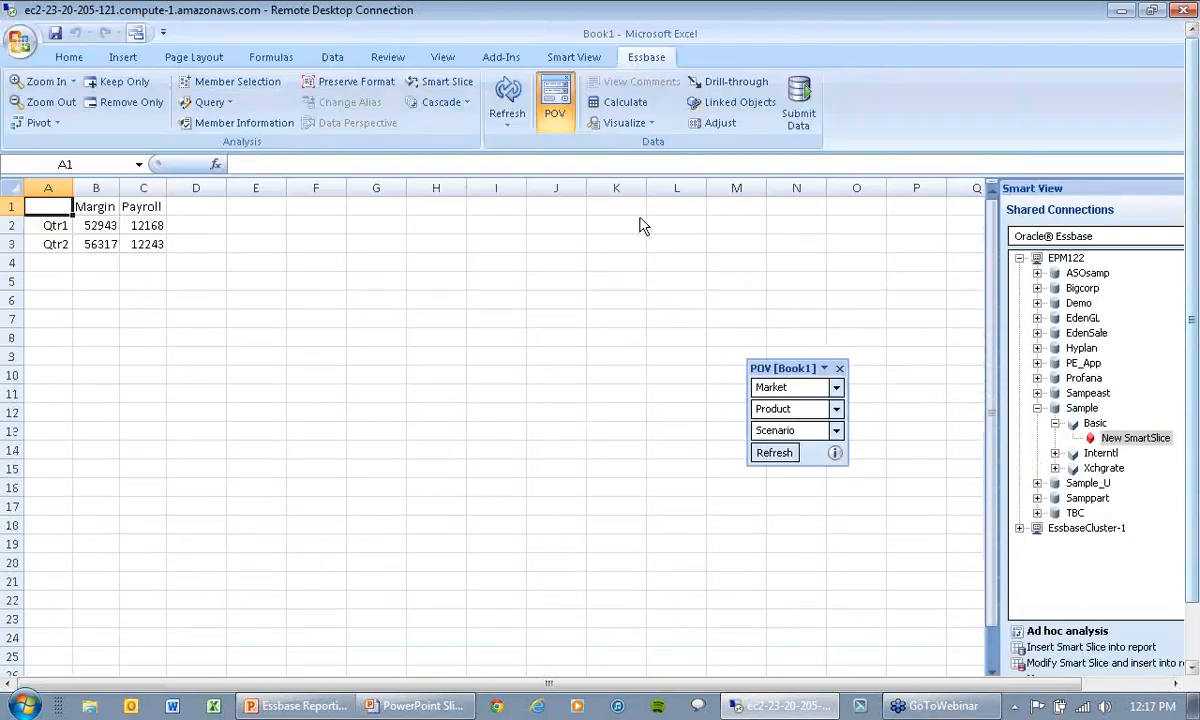
Step: Try zooming in and out on Qtr1 in the ad hoc grid, and move the POV box closer to the data
left_click(61, 226)
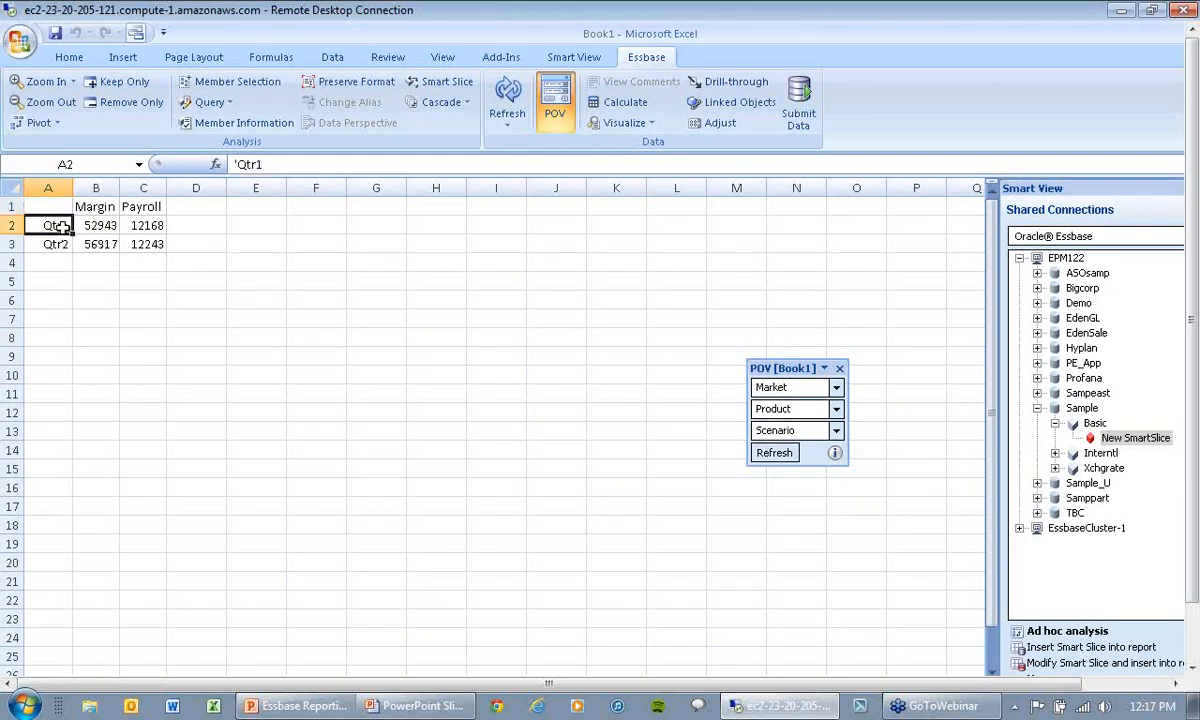
left_click(40, 83)
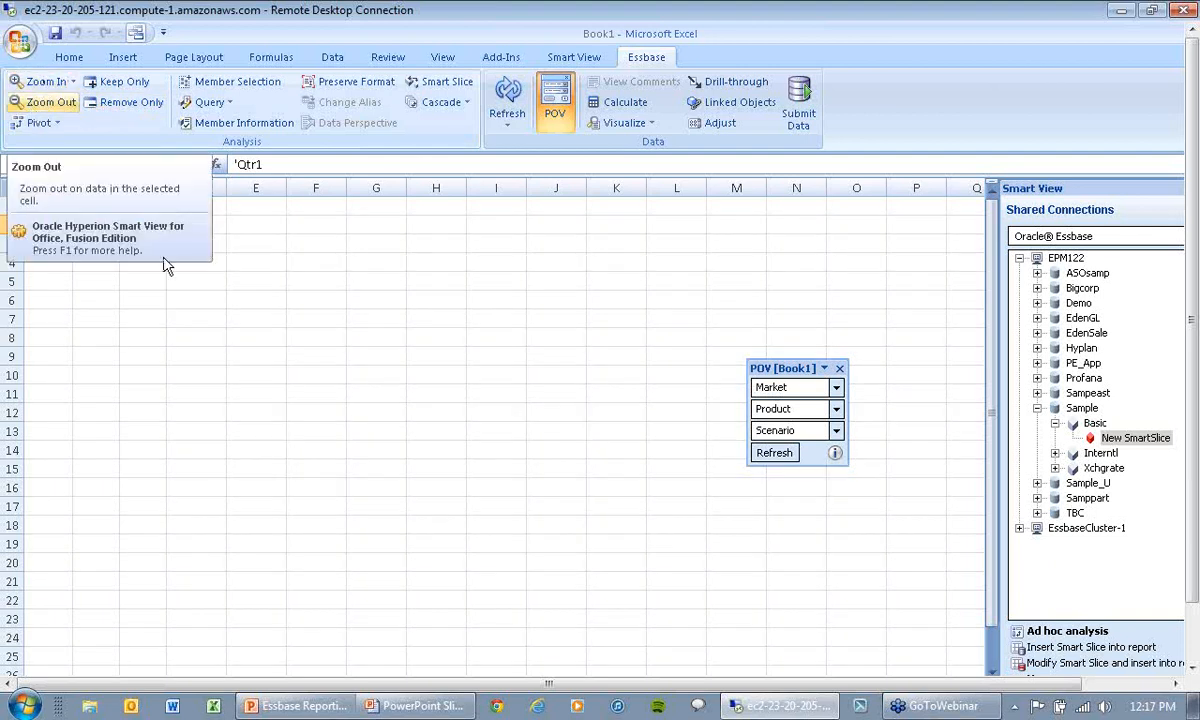
left_click(44, 108)
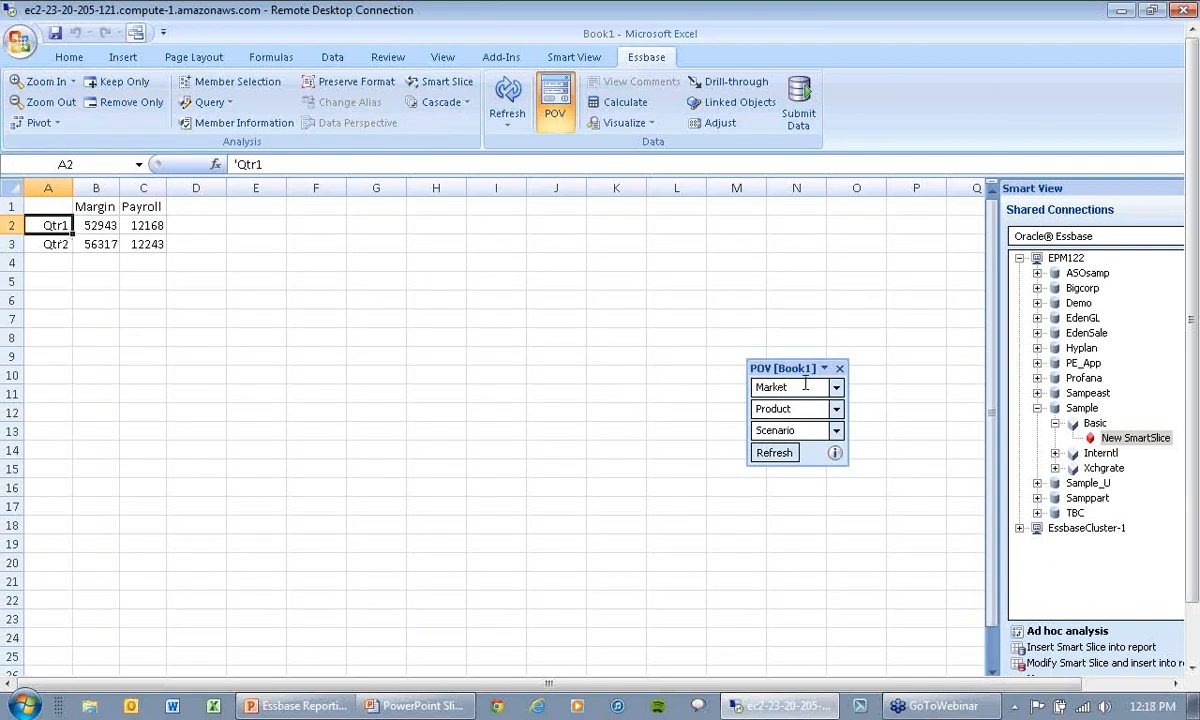
left_click_drag(574, 313, 359, 249)
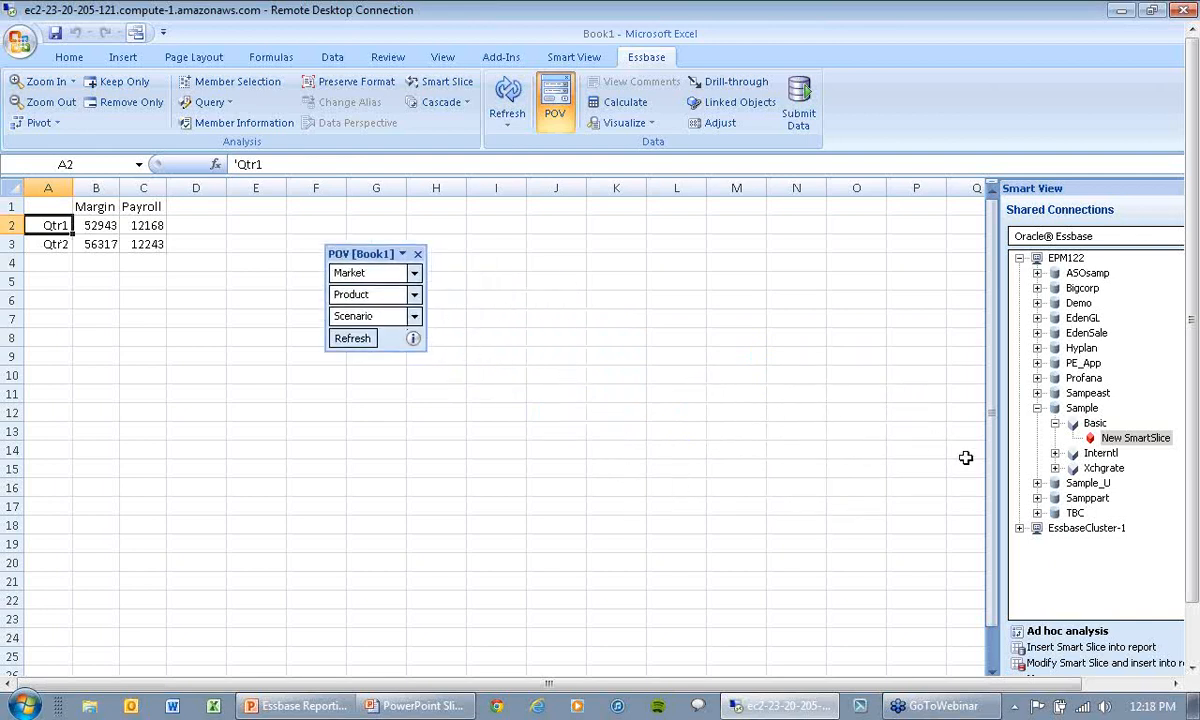
Step: Insert New SmartSlice into the report designer and place it as a function grid at cell A1 of Sheet3
right_click(1116, 439)
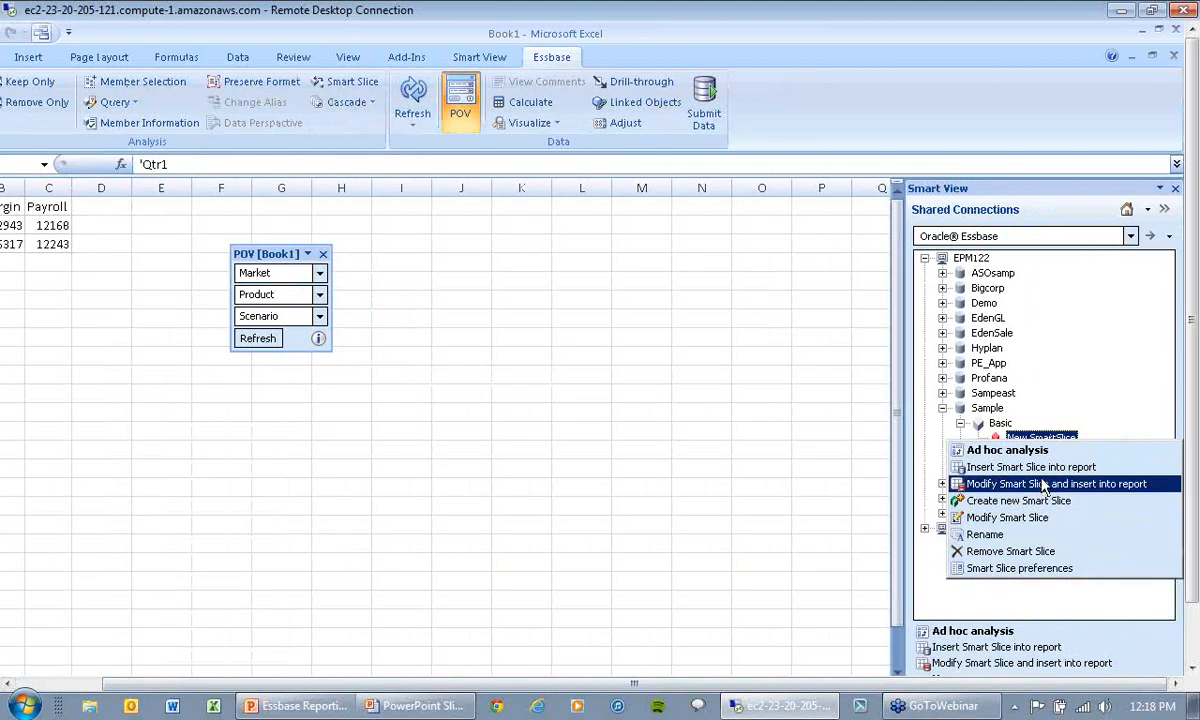
left_click(1040, 467)
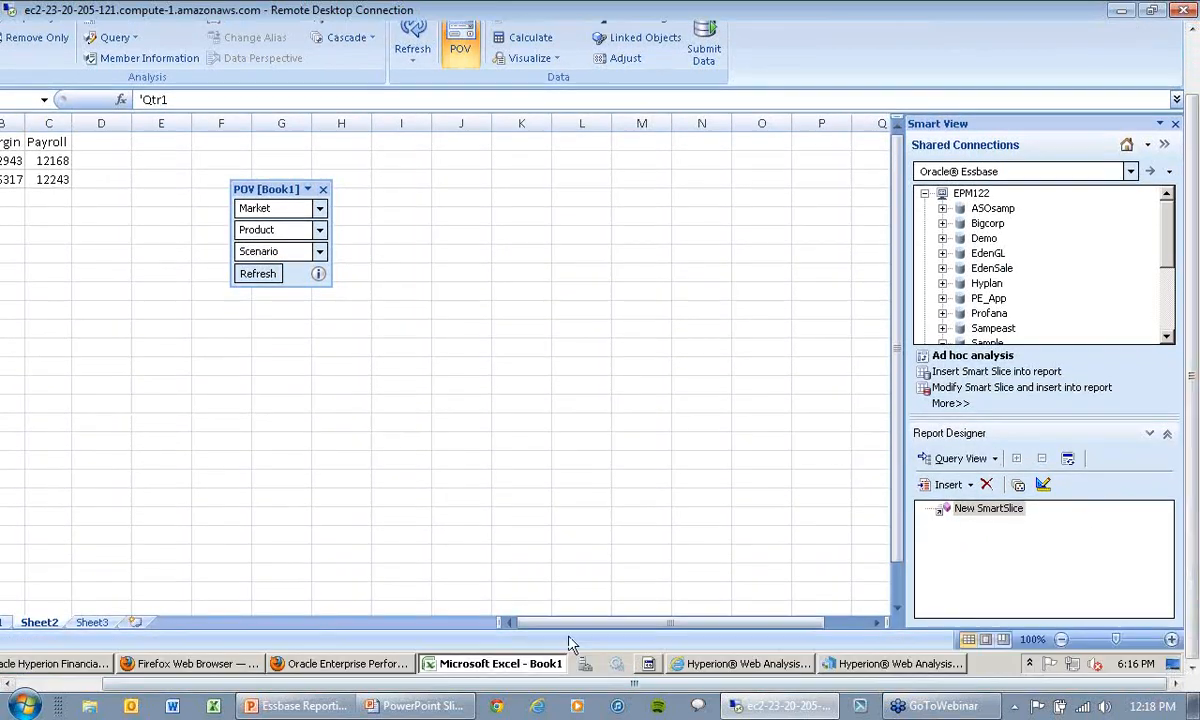
left_click(84, 623)
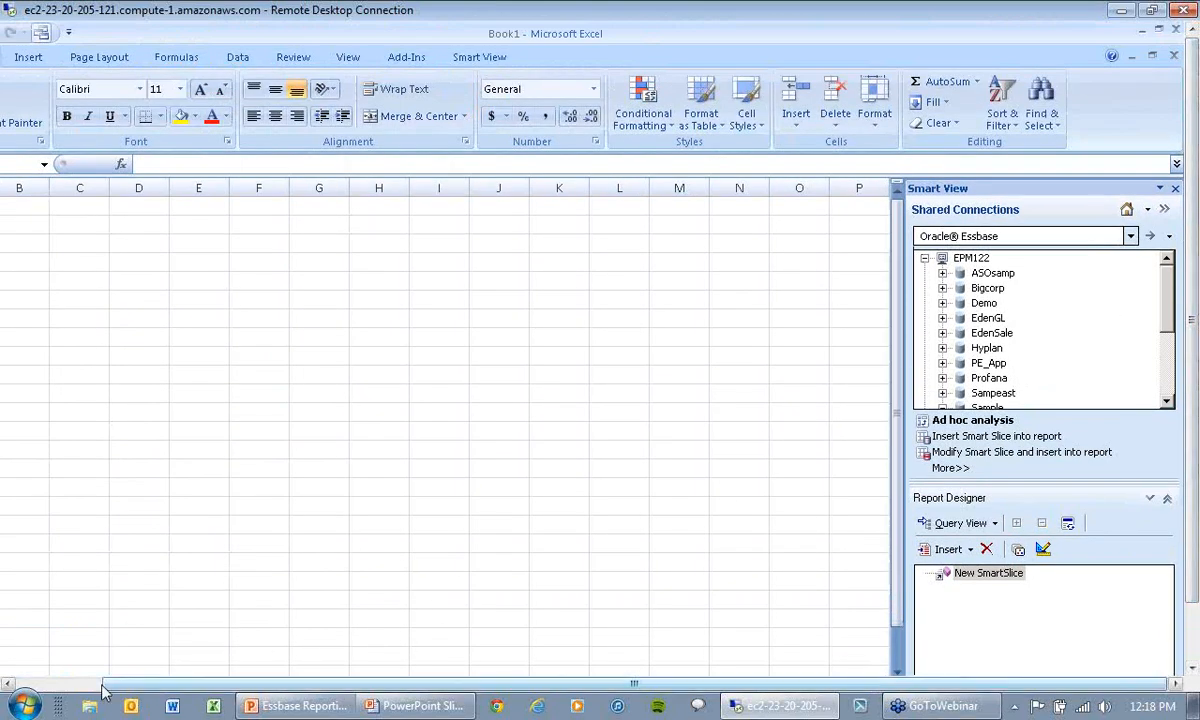
left_click(51, 683)
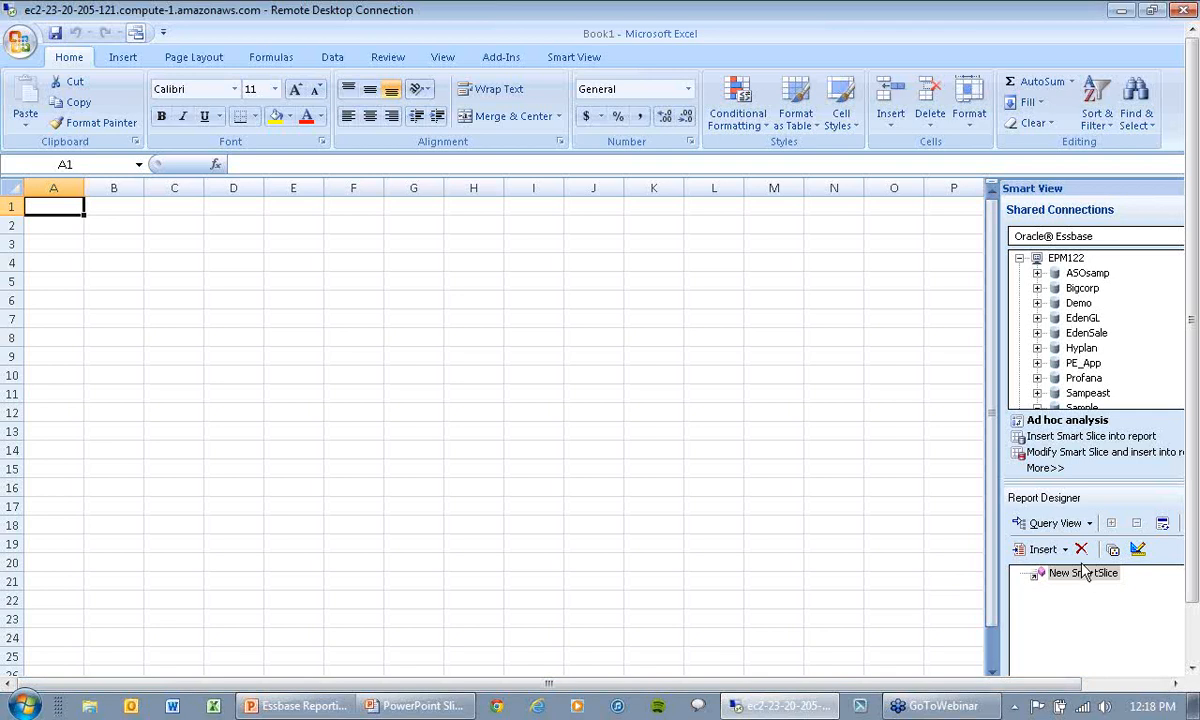
left_click(1064, 549)
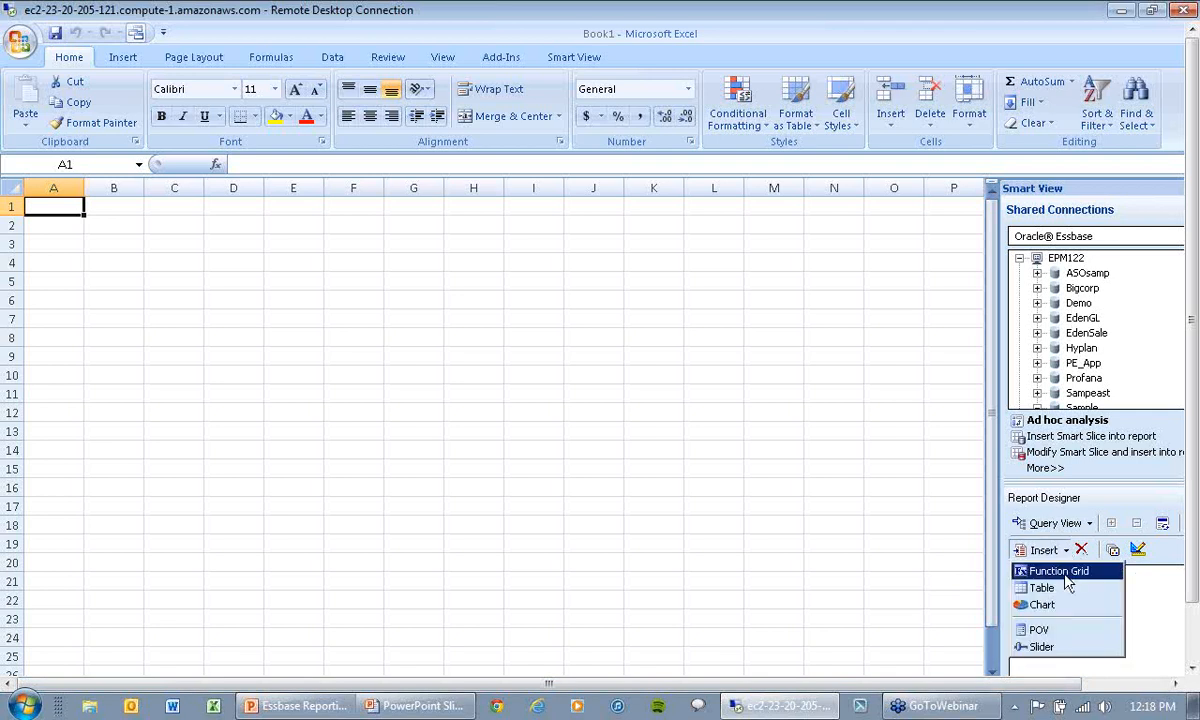
left_click(1066, 577)
Step: Insert a table of New SmartSlice at cell A5 and a chart of it at cell K2
left_click(57, 278)
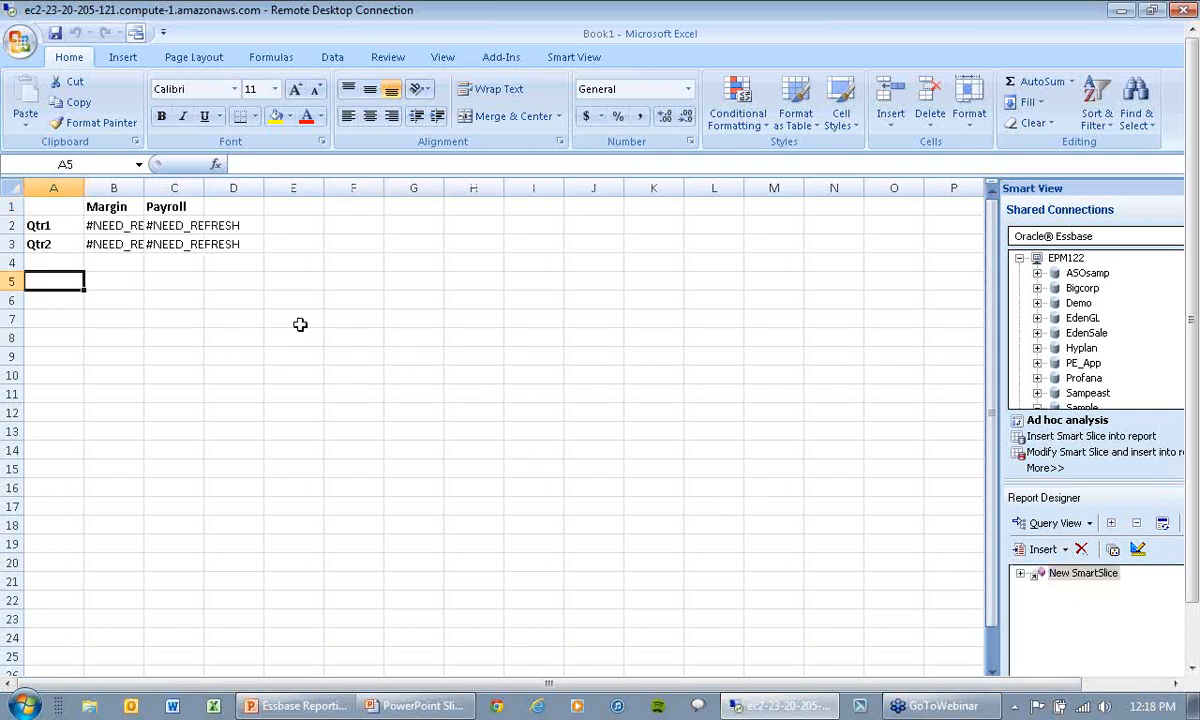
left_click(1064, 549)
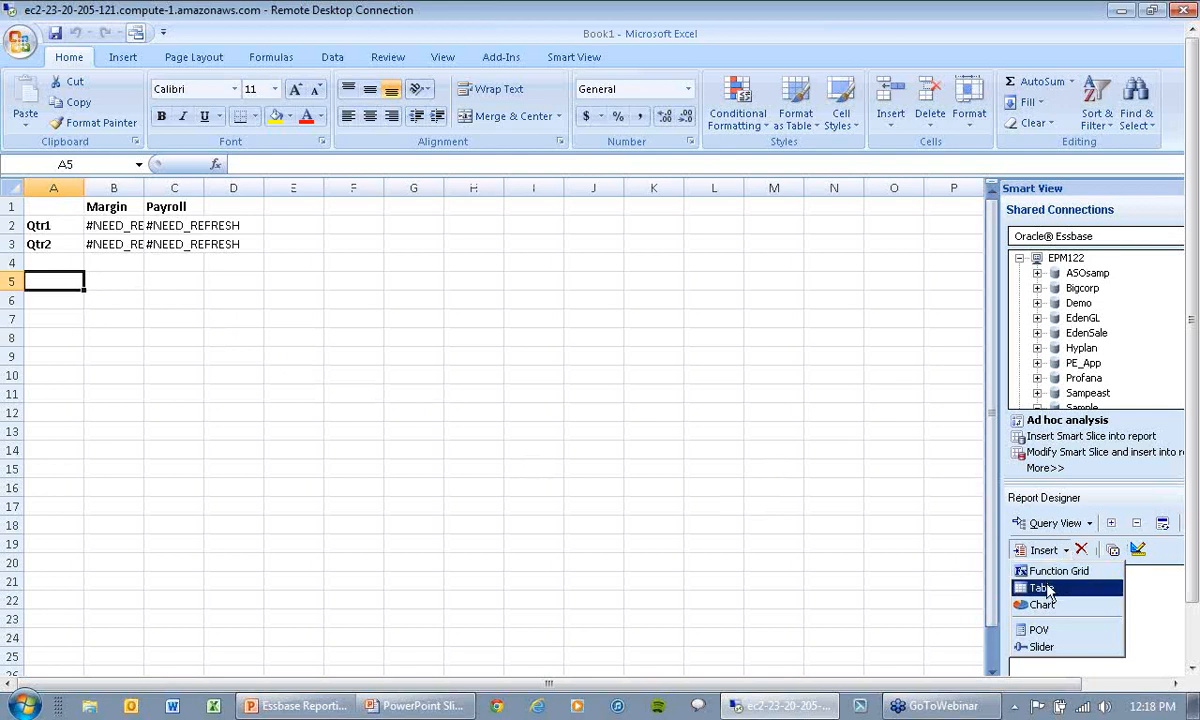
left_click(1048, 589)
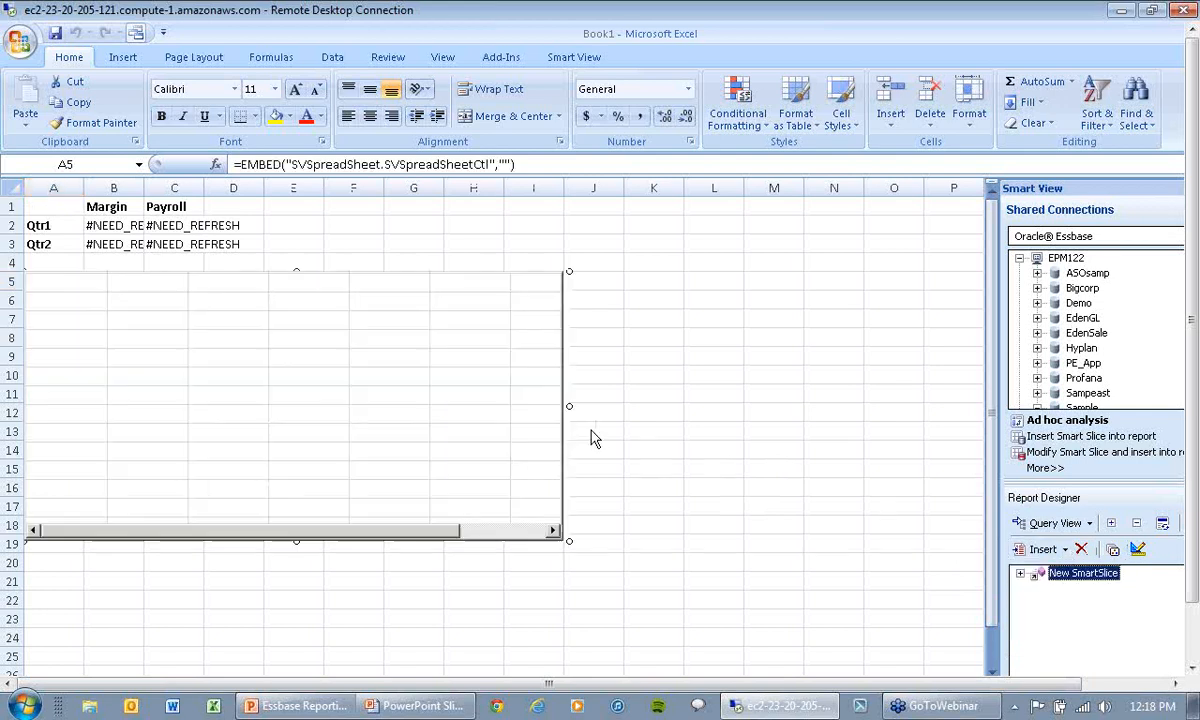
left_click(668, 226)
left_click(1066, 550)
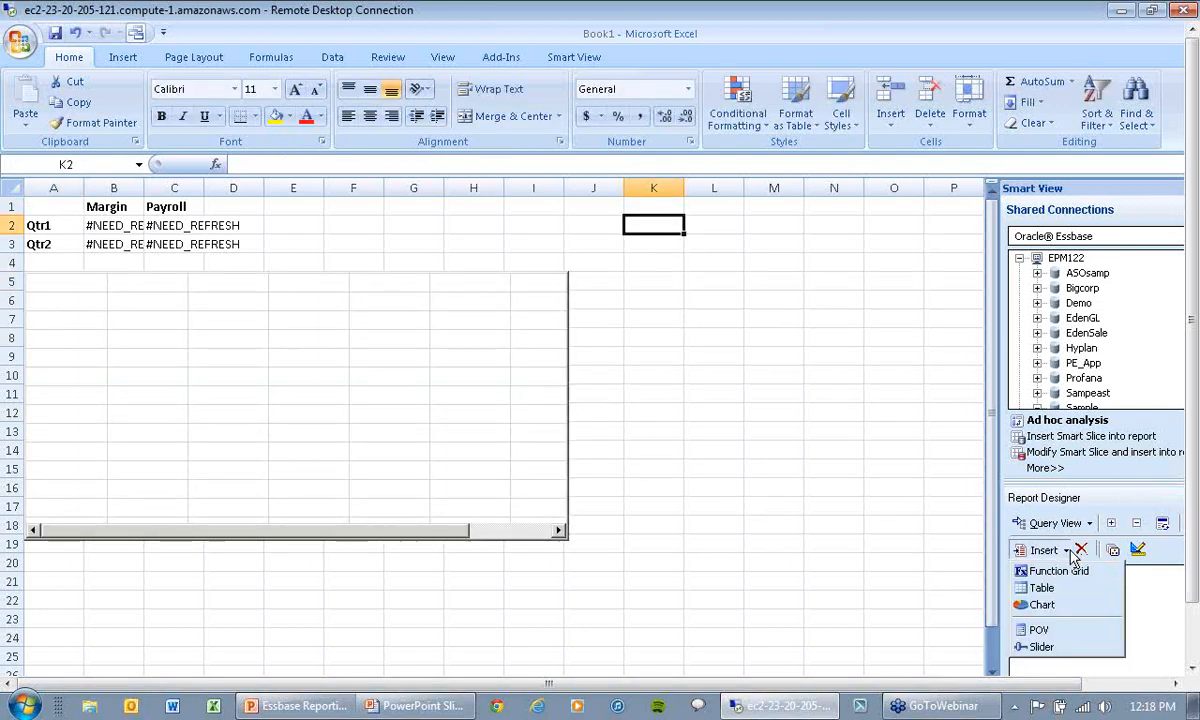
left_click(1042, 605)
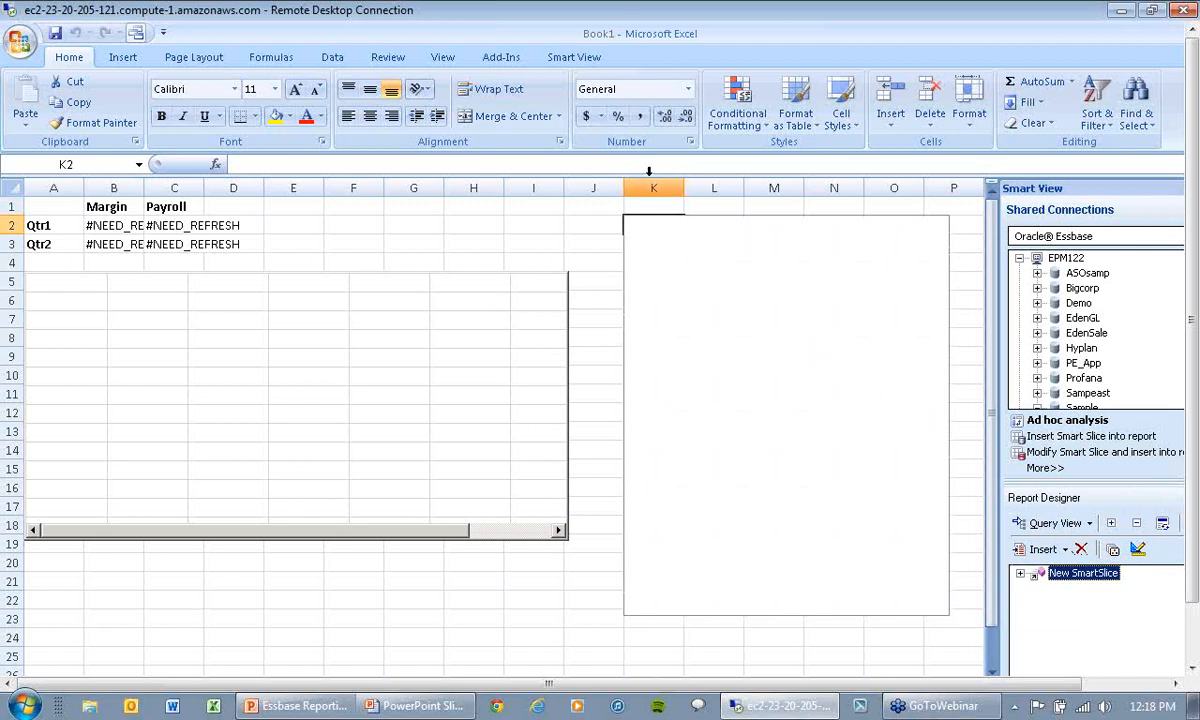
Step: Refresh the Sheet3 report data and inspect the function behind the Qtr1 Margin value in cell B2
left_click(575, 58)
left_click(326, 100)
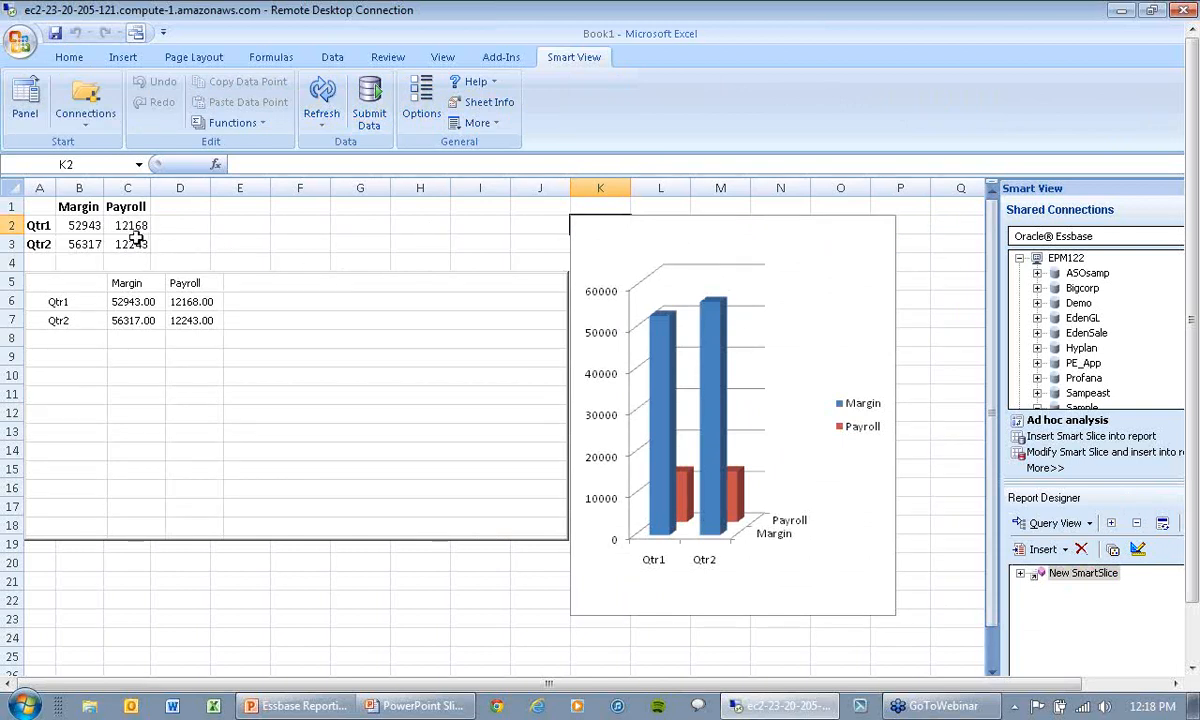
left_click(90, 228)
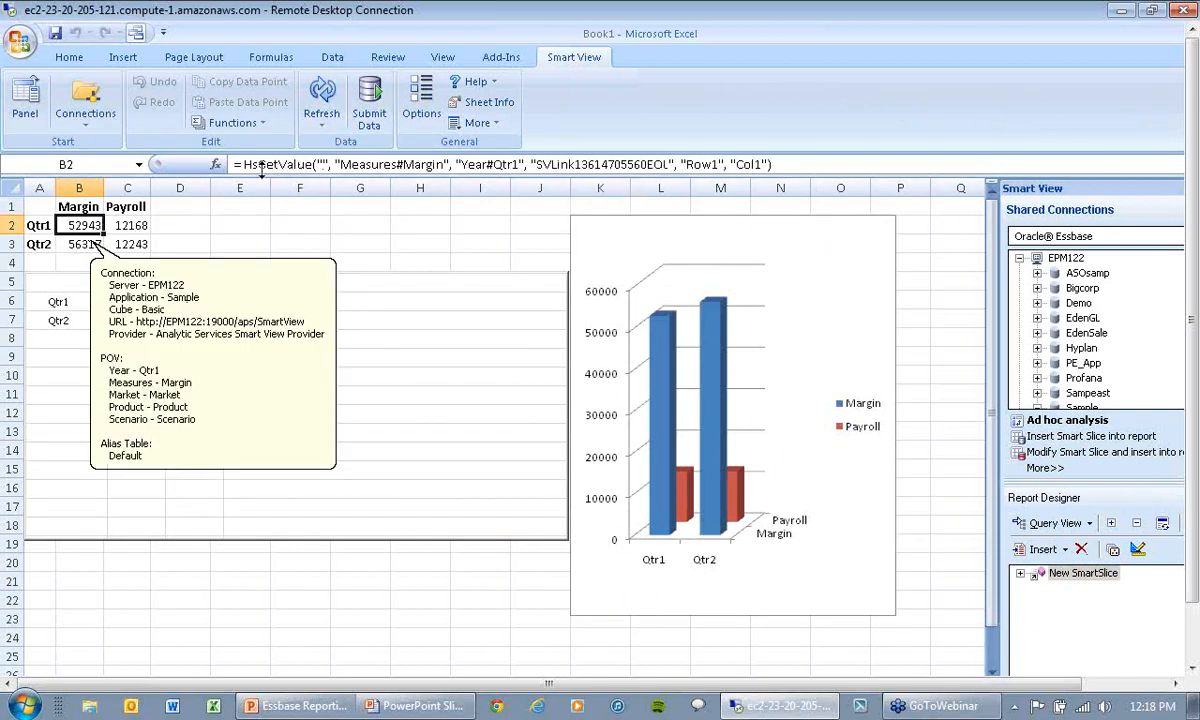
left_click(255, 224)
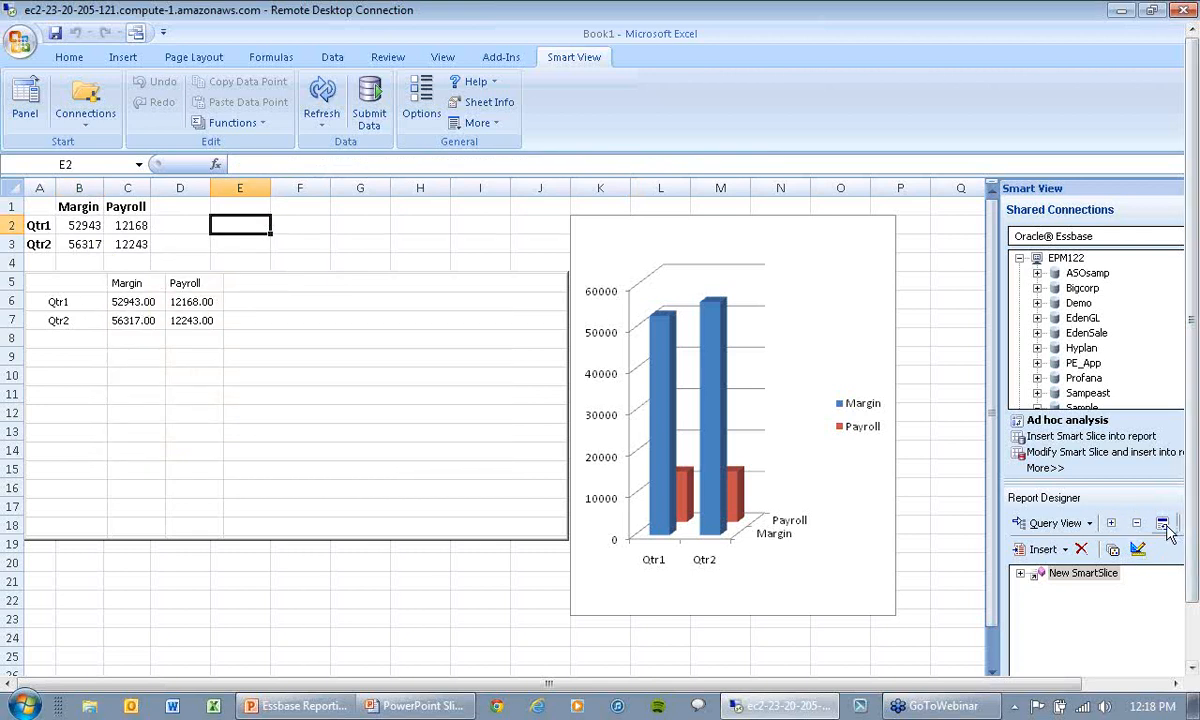
Step: In design mode, shrink the table and move it to about E12:H18, leave design mode, and select its Qtr2 Payroll value
left_click(1140, 549)
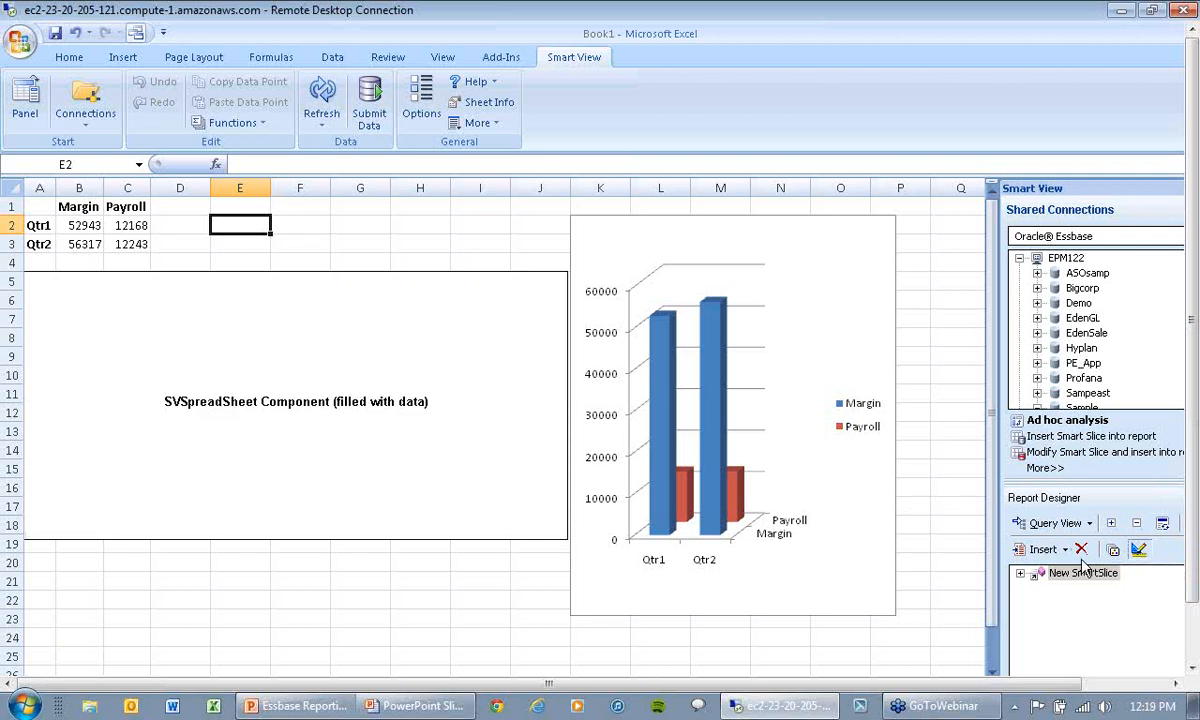
left_click(455, 465)
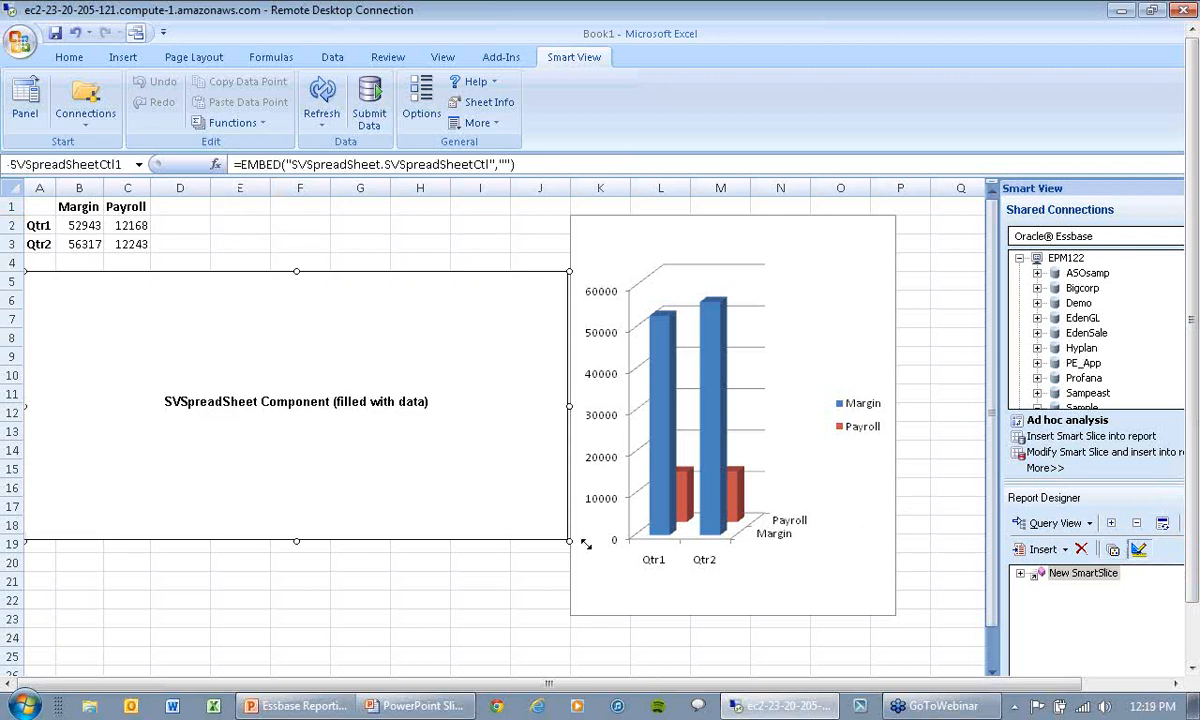
left_click_drag(510, 514, 270, 393)
left_click_drag(177, 306, 363, 443)
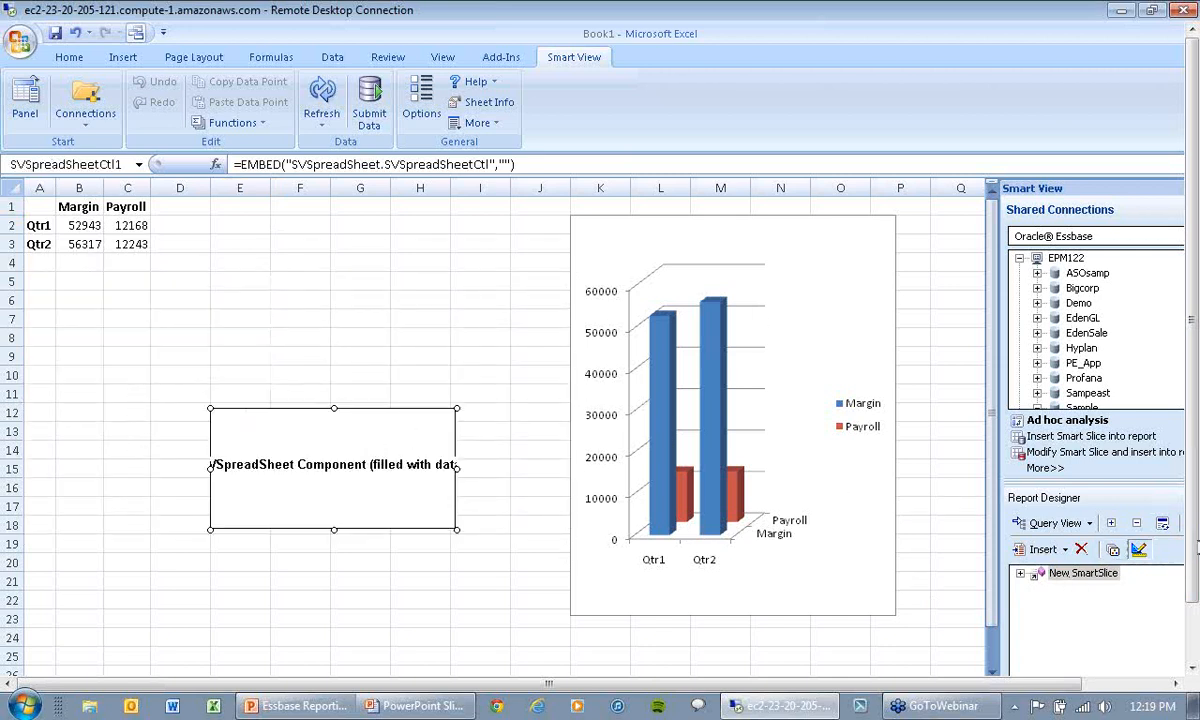
left_click(1140, 552)
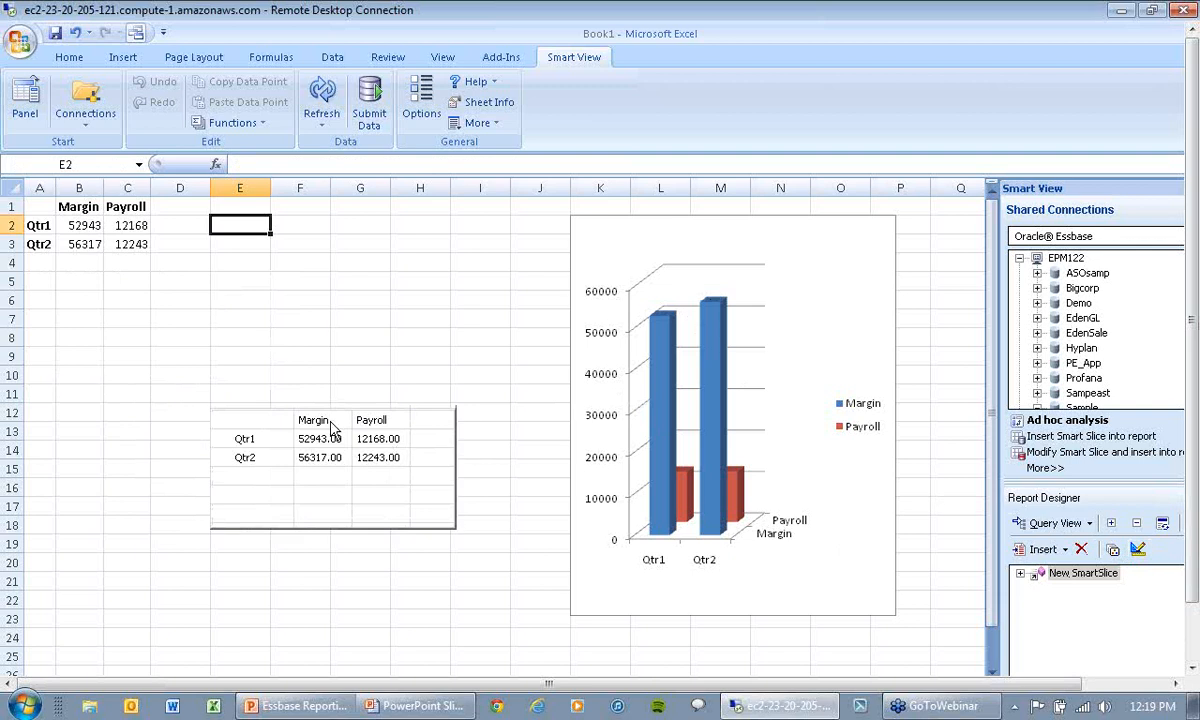
left_click(395, 462)
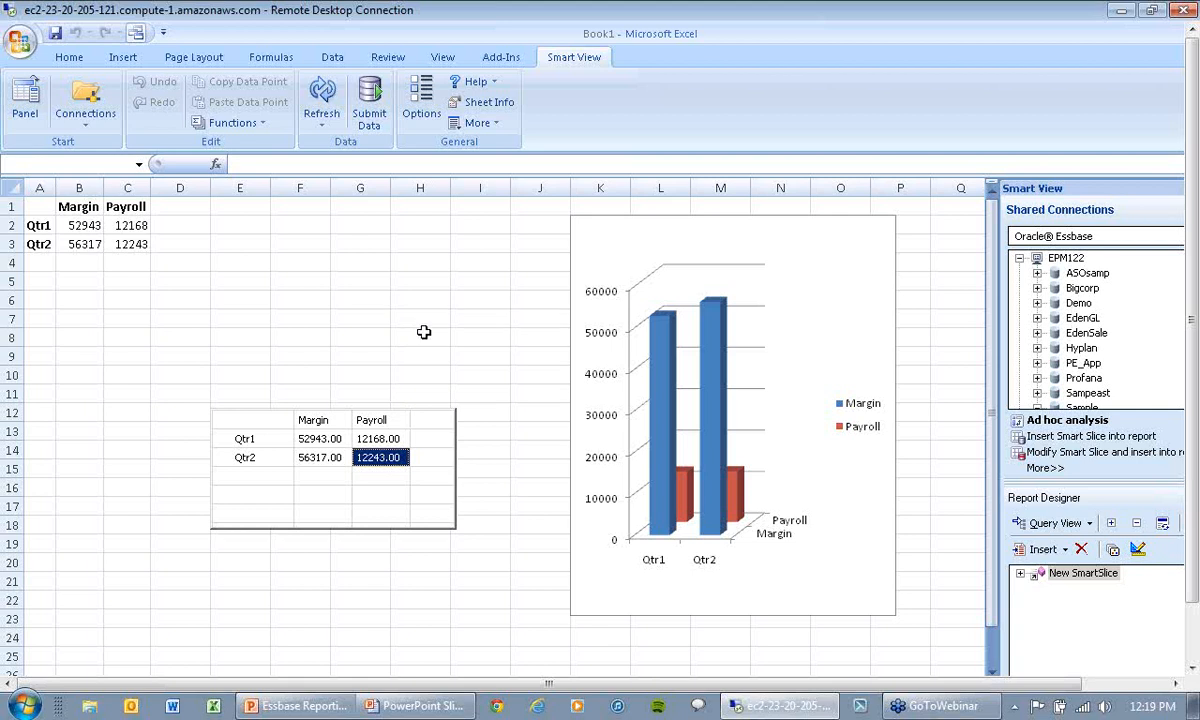
Step: Insert a POV control for New SmartSlice at cell E4
left_click(225, 262)
left_click(1043, 549)
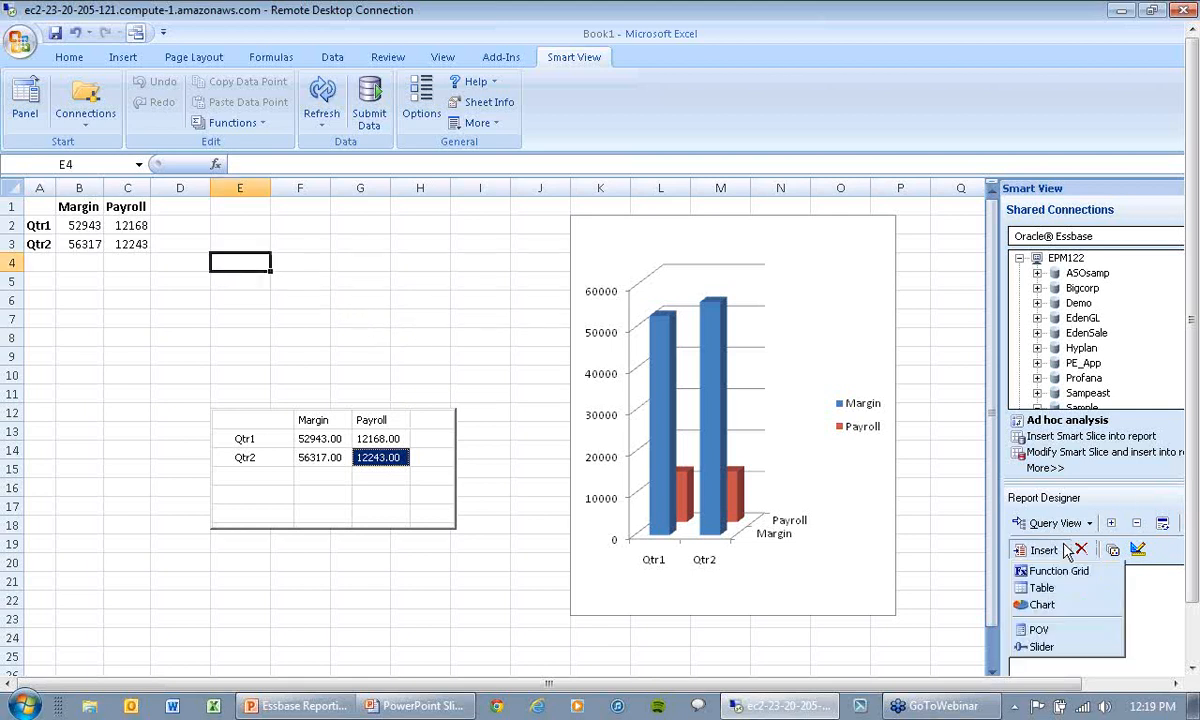
left_click(1042, 629)
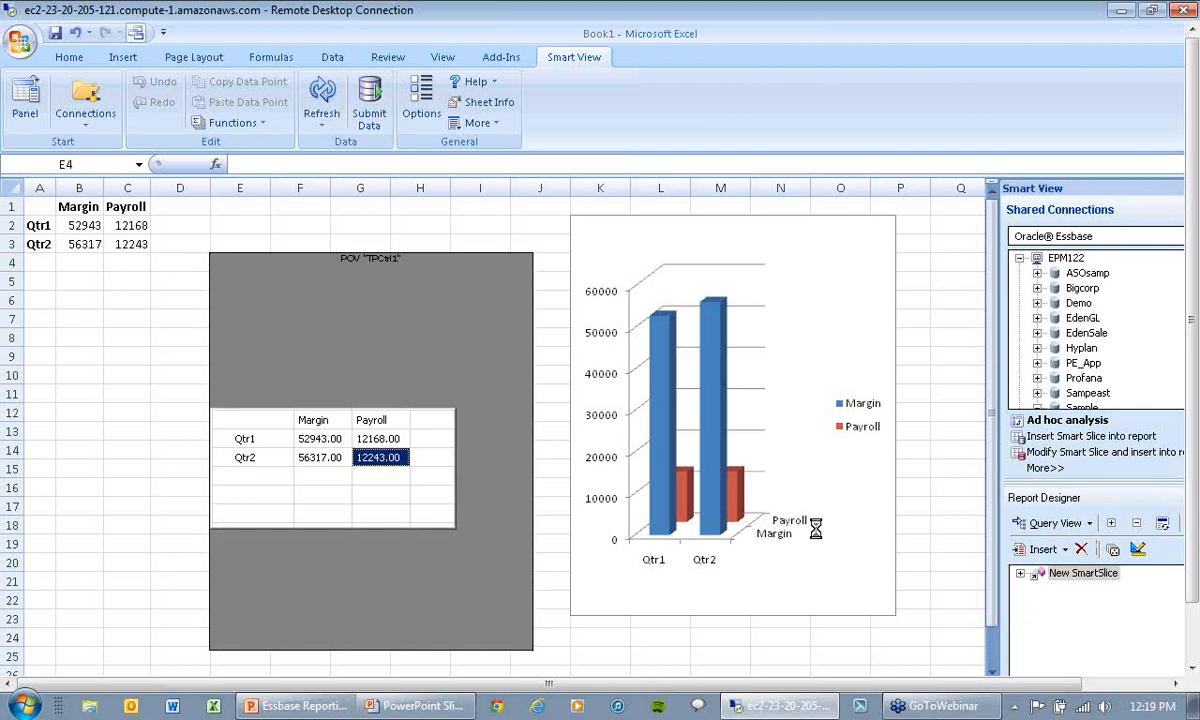
left_click(410, 332)
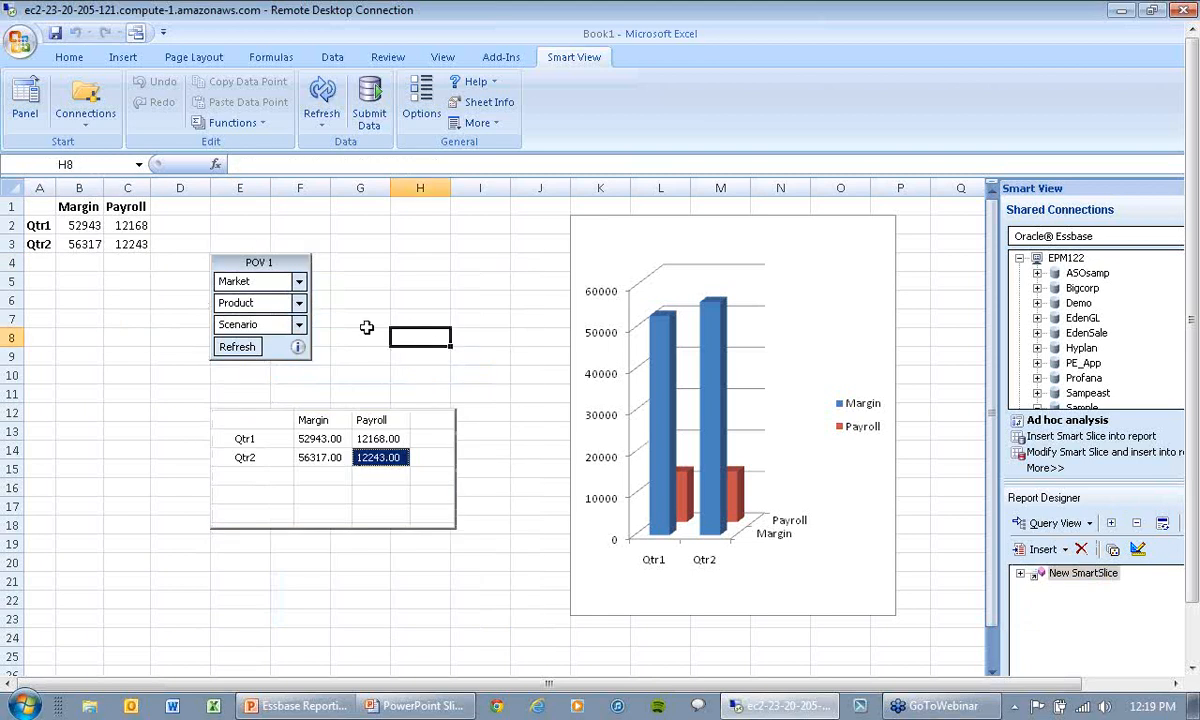
Step: Add New Hampshire, Oregon and Nevada to the POV's Market choices and refresh the report for New Hampshire
left_click(299, 284)
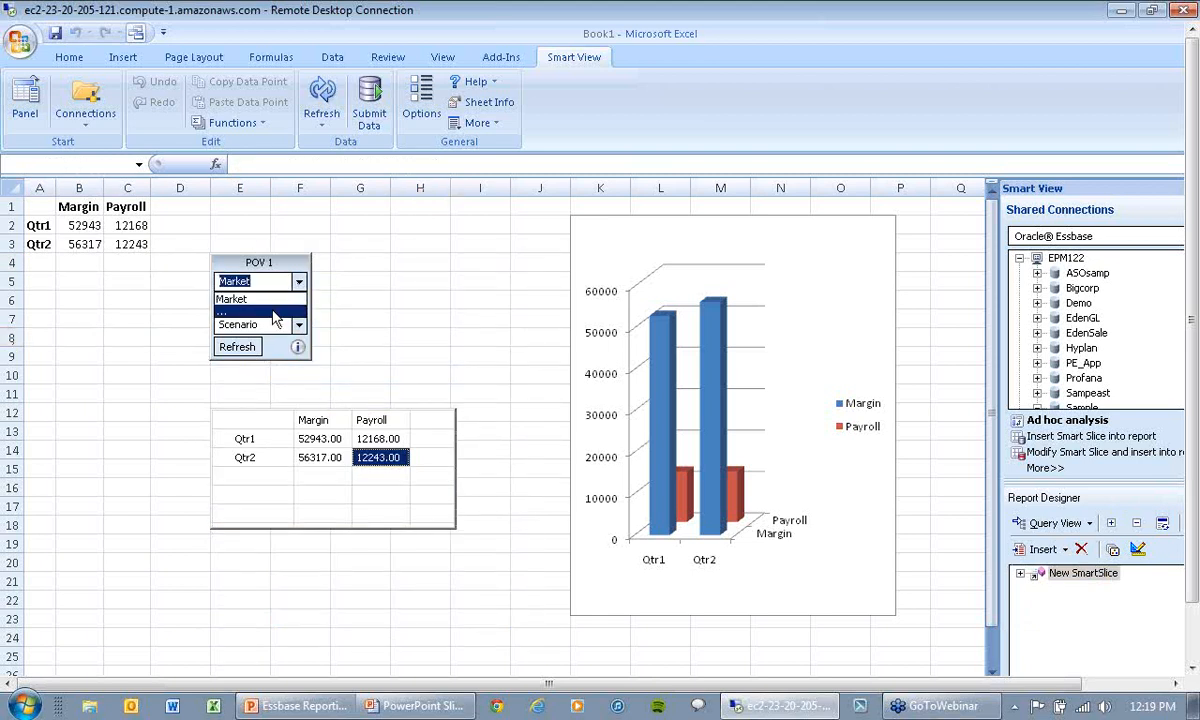
left_click(291, 247)
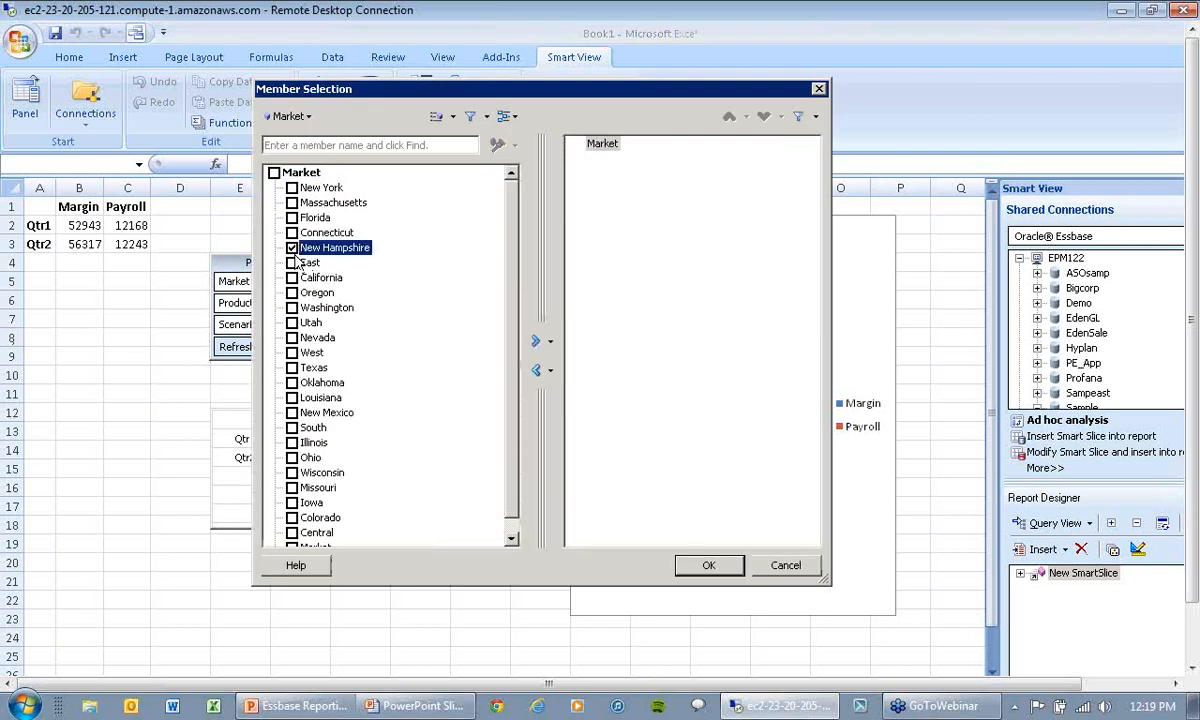
left_click(291, 292)
left_click(292, 338)
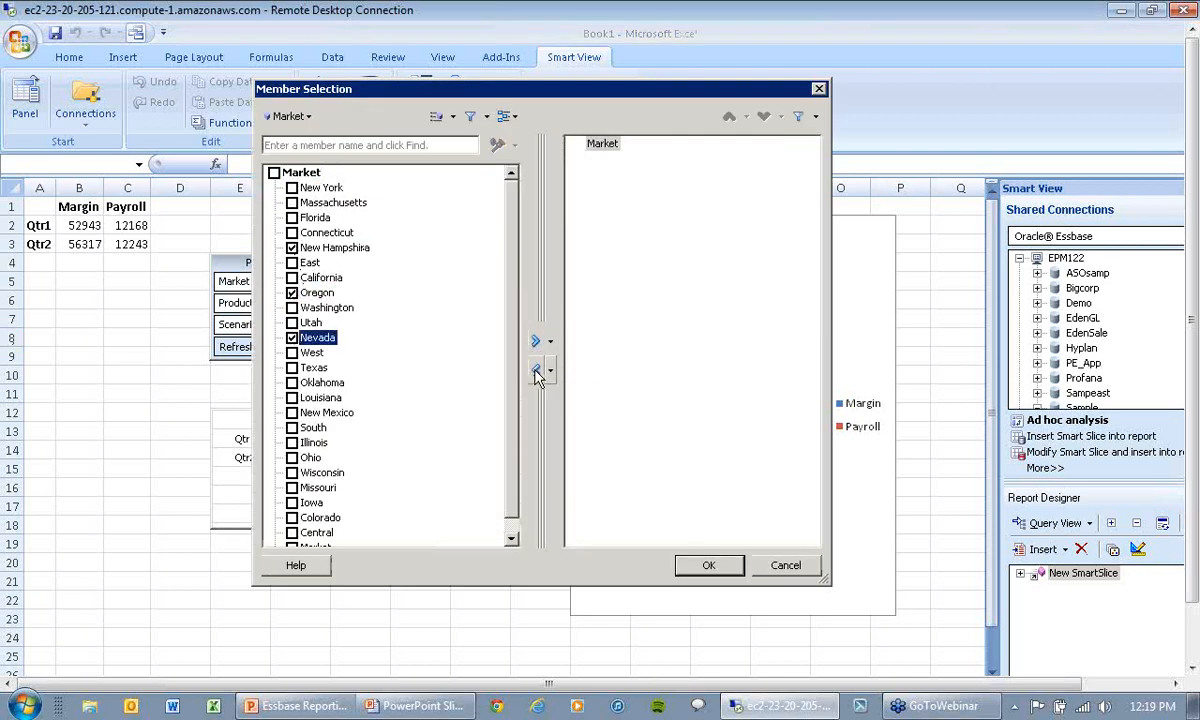
left_click(536, 341)
left_click(709, 566)
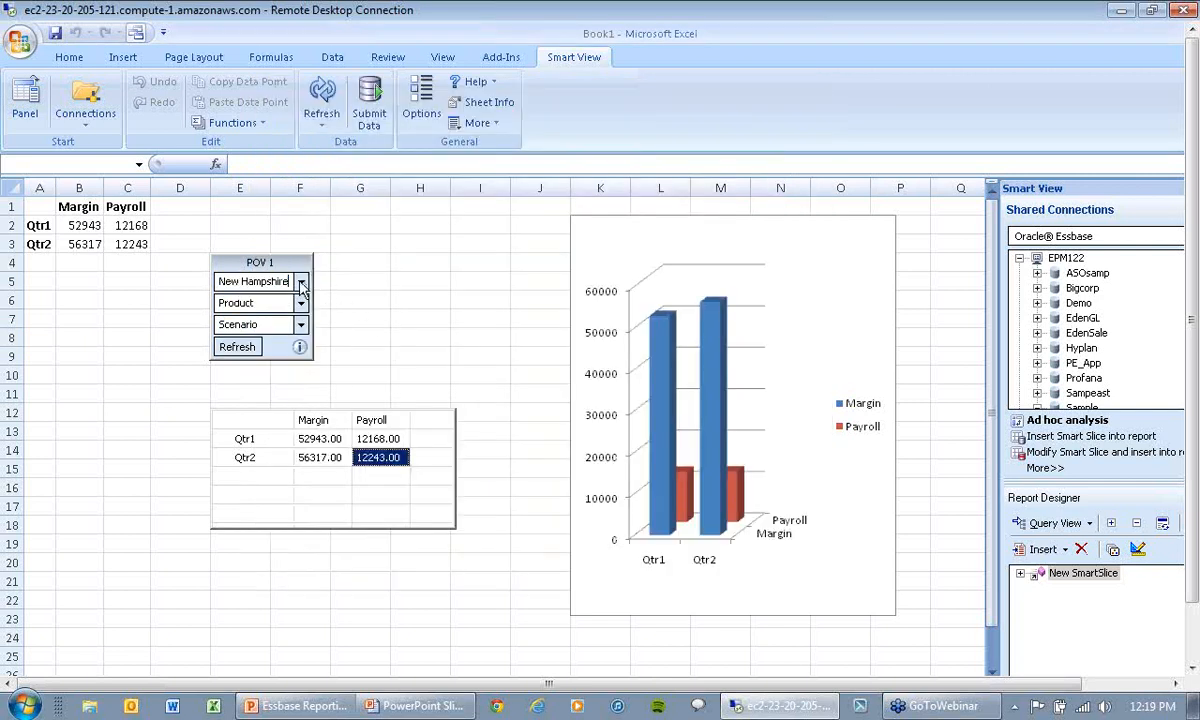
left_click(245, 346)
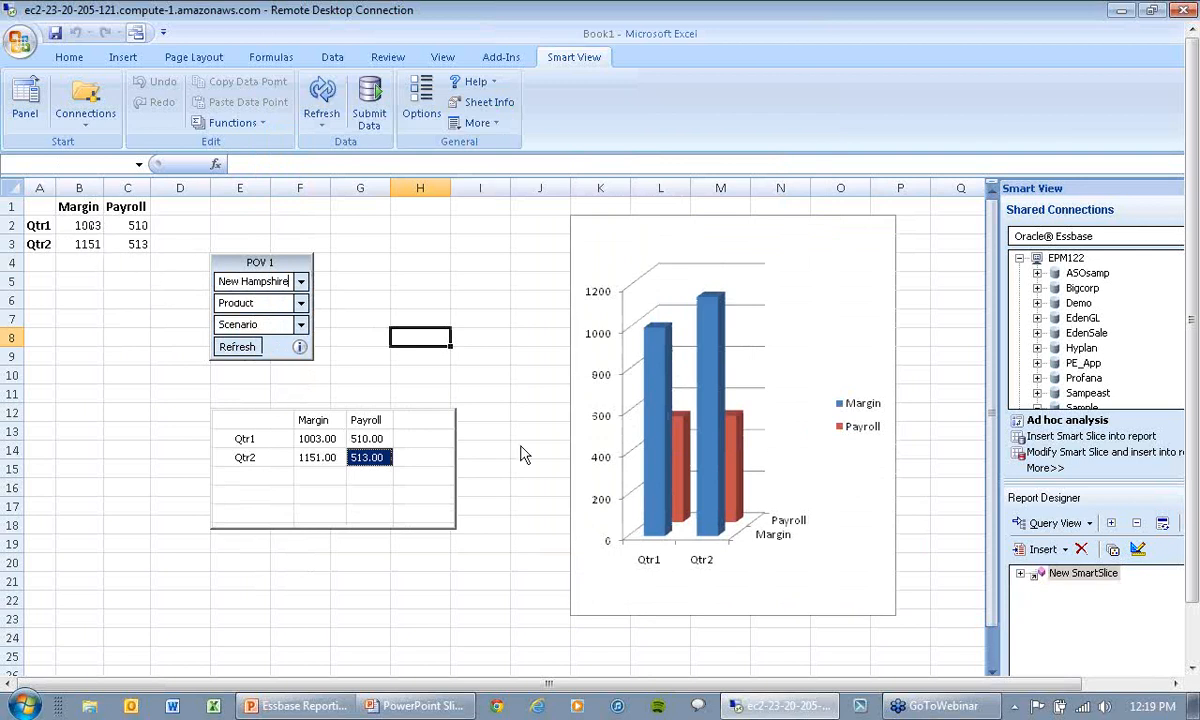
Step: Switch the POV's Market member to Oregon and refresh the report
left_click(301, 284)
left_click(289, 313)
left_click(240, 346)
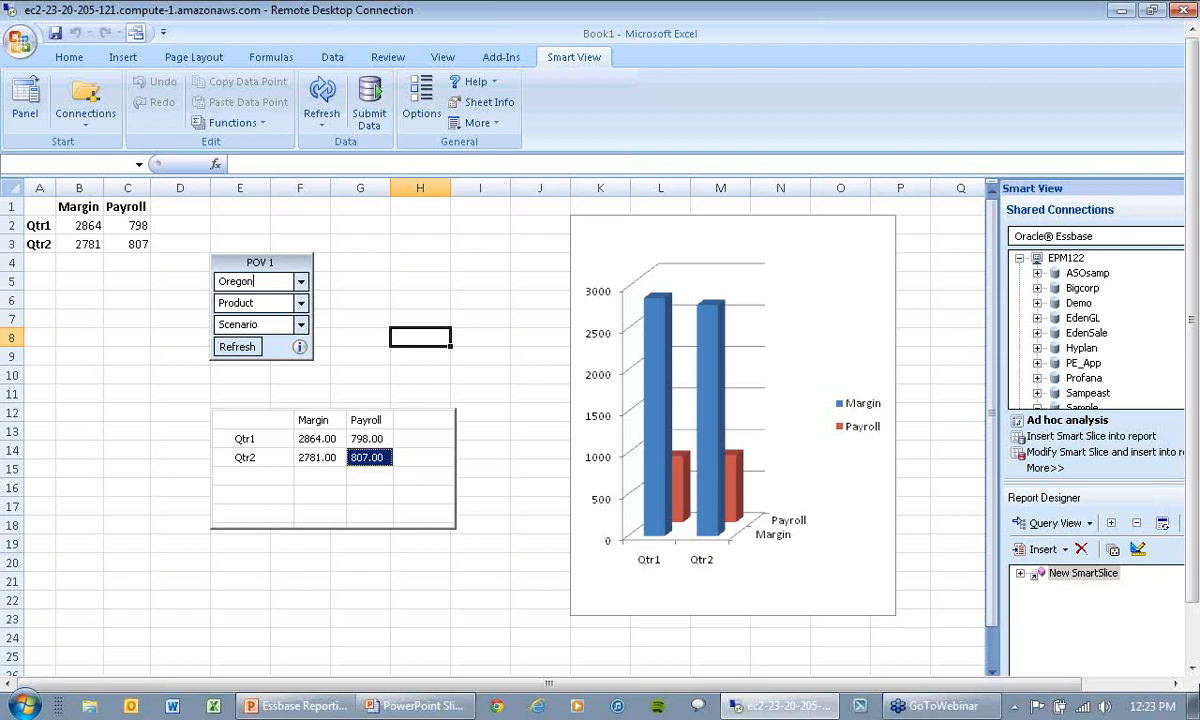
Step: Close the Book1 workbook without saving its changes
left_click(1193, 658)
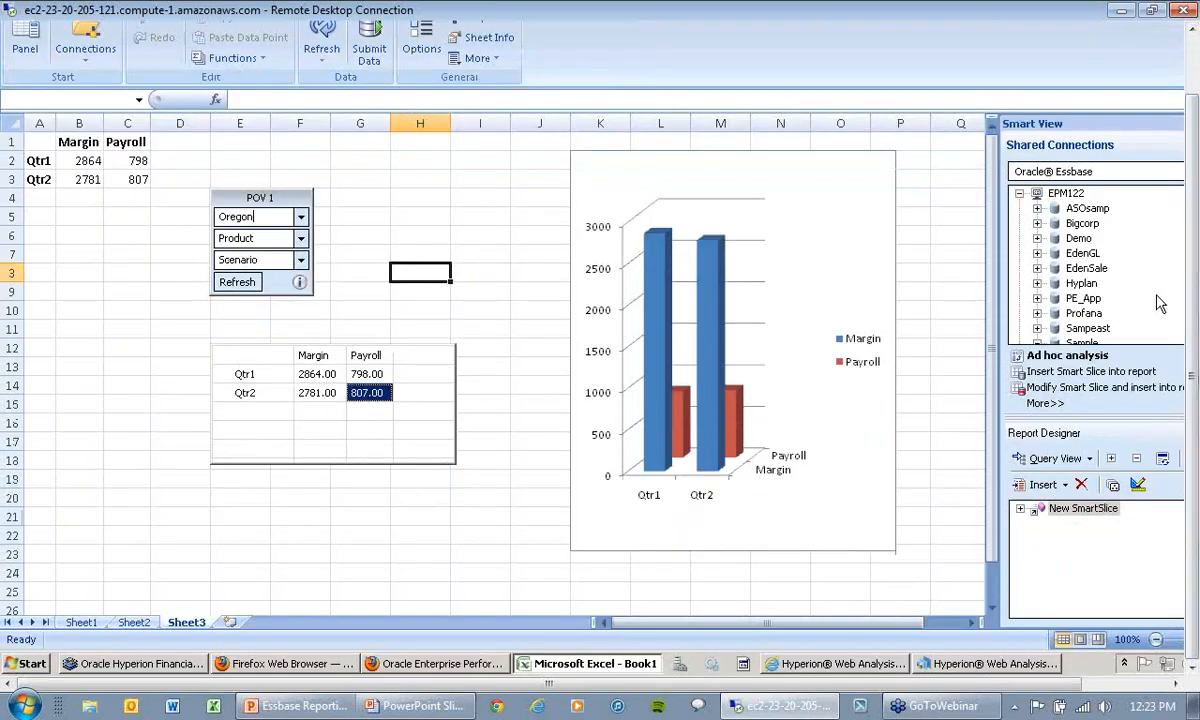
left_click(1190, 86)
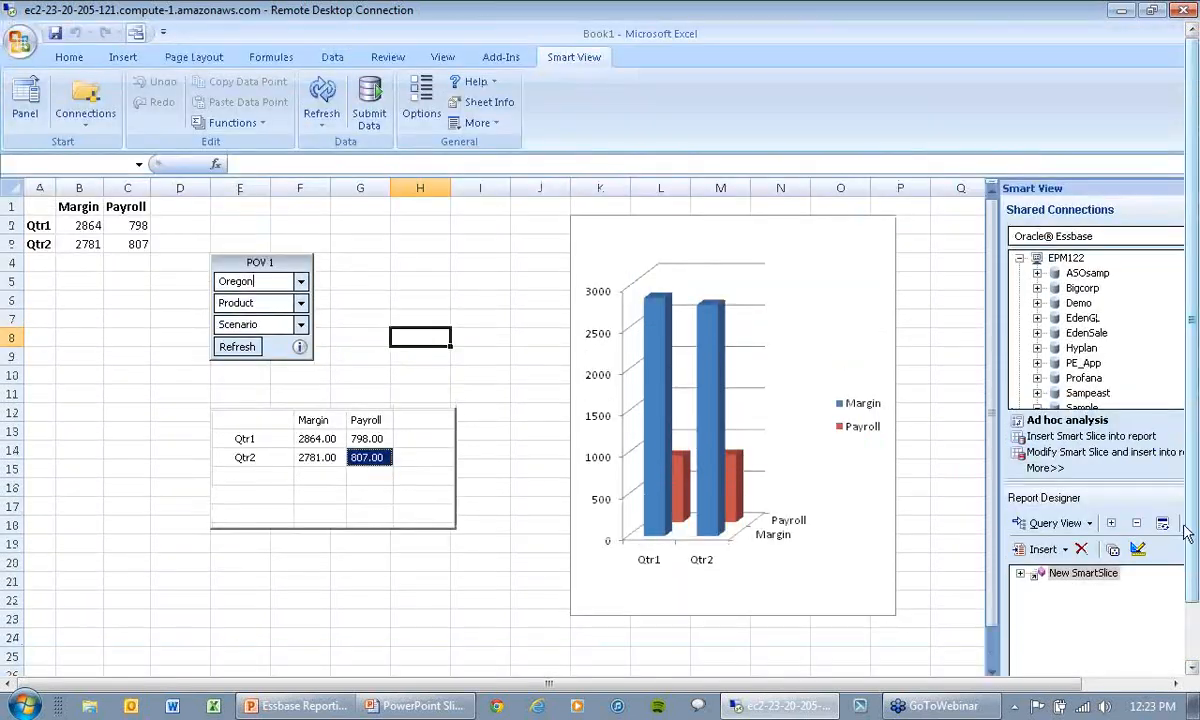
left_click(1144, 685)
left_click(1175, 30)
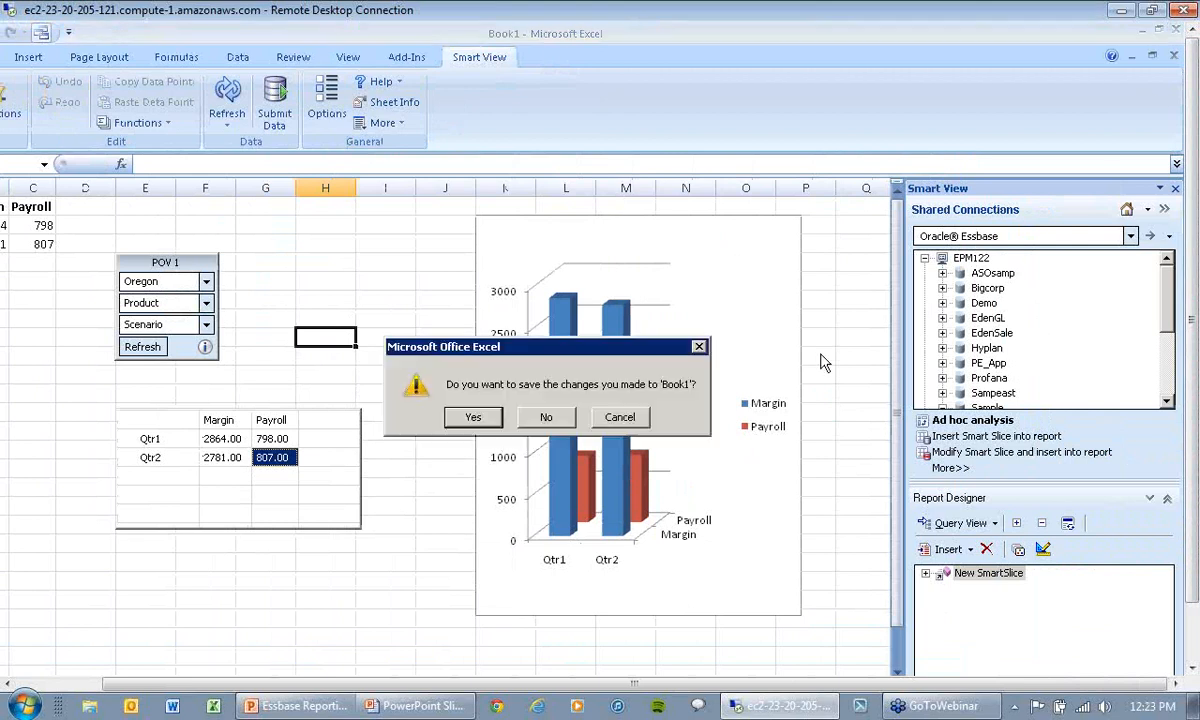
left_click(556, 416)
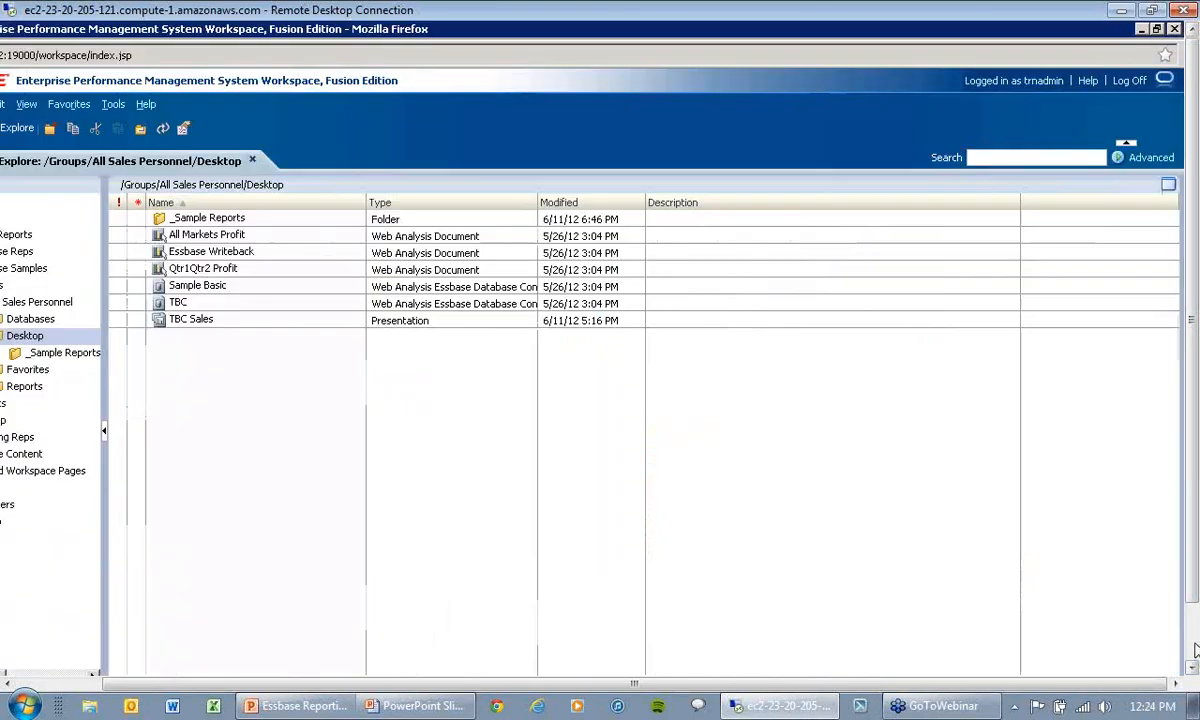
Step: Switch to Hyperion Web Analysis Studio with the Product Sales report of The Beverage Company
left_click(1191, 649)
left_click(765, 663)
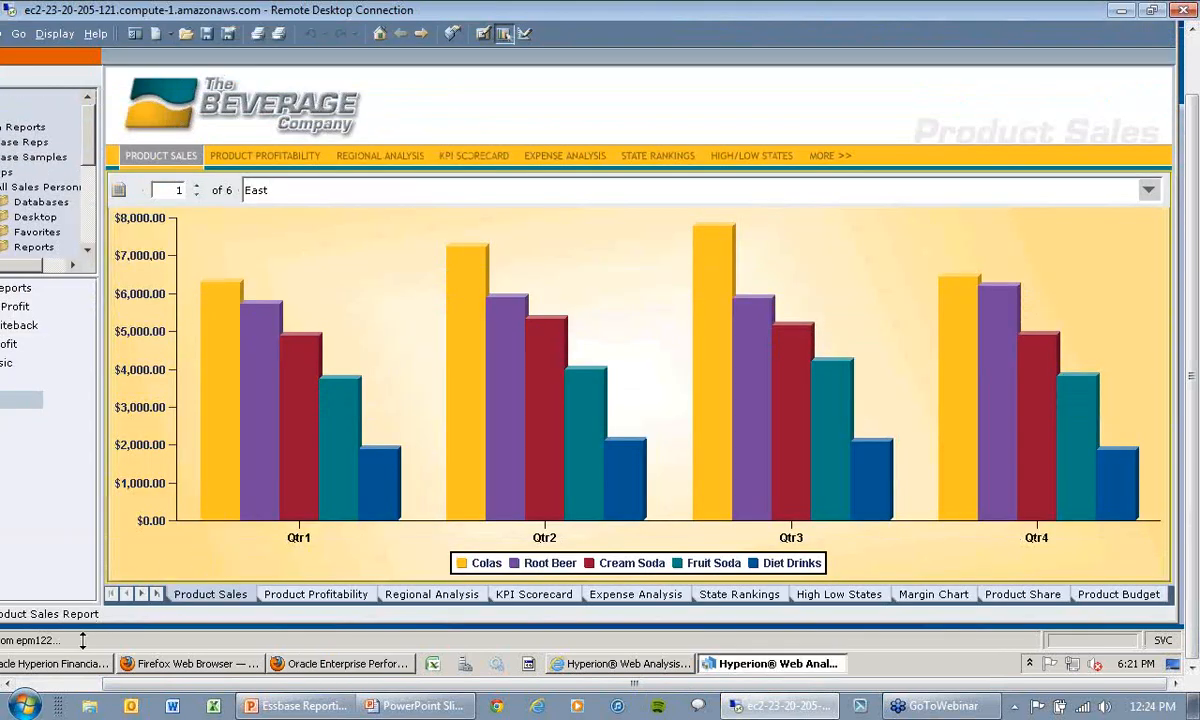
left_click(70, 683)
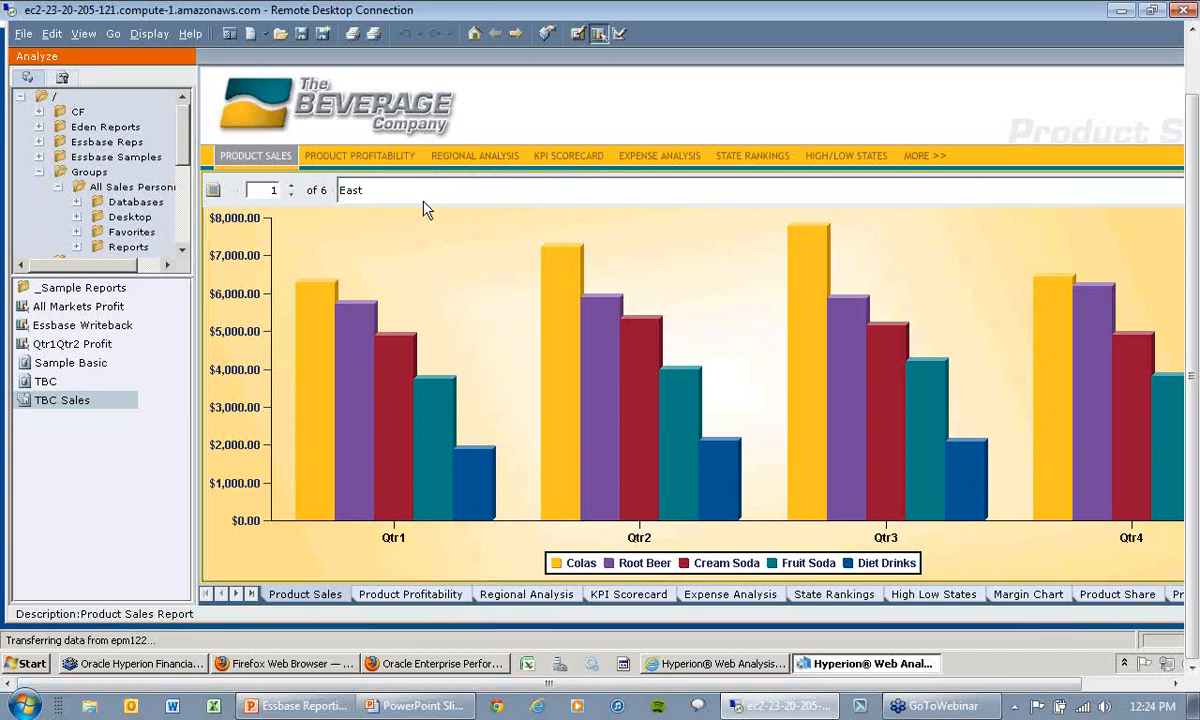
Step: View the Product Profitability and Regional Analysis reports, and open the enhanced Regional Analysis - Drill report
left_click(398, 158)
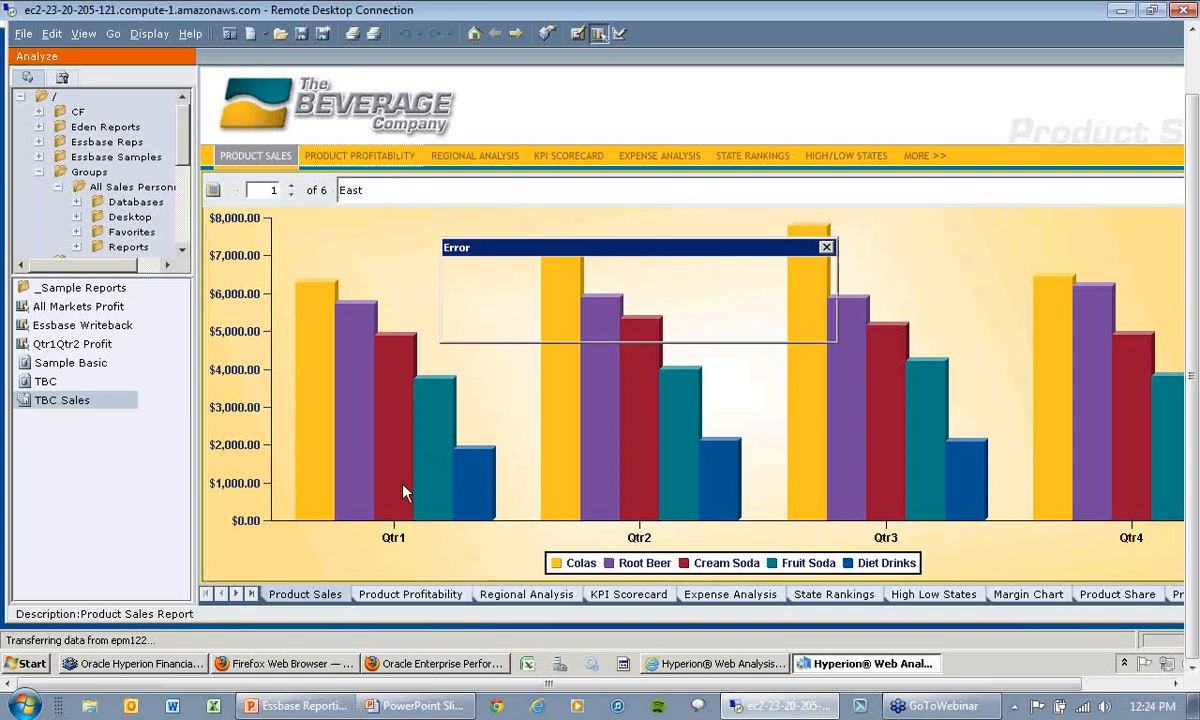
left_click(827, 248)
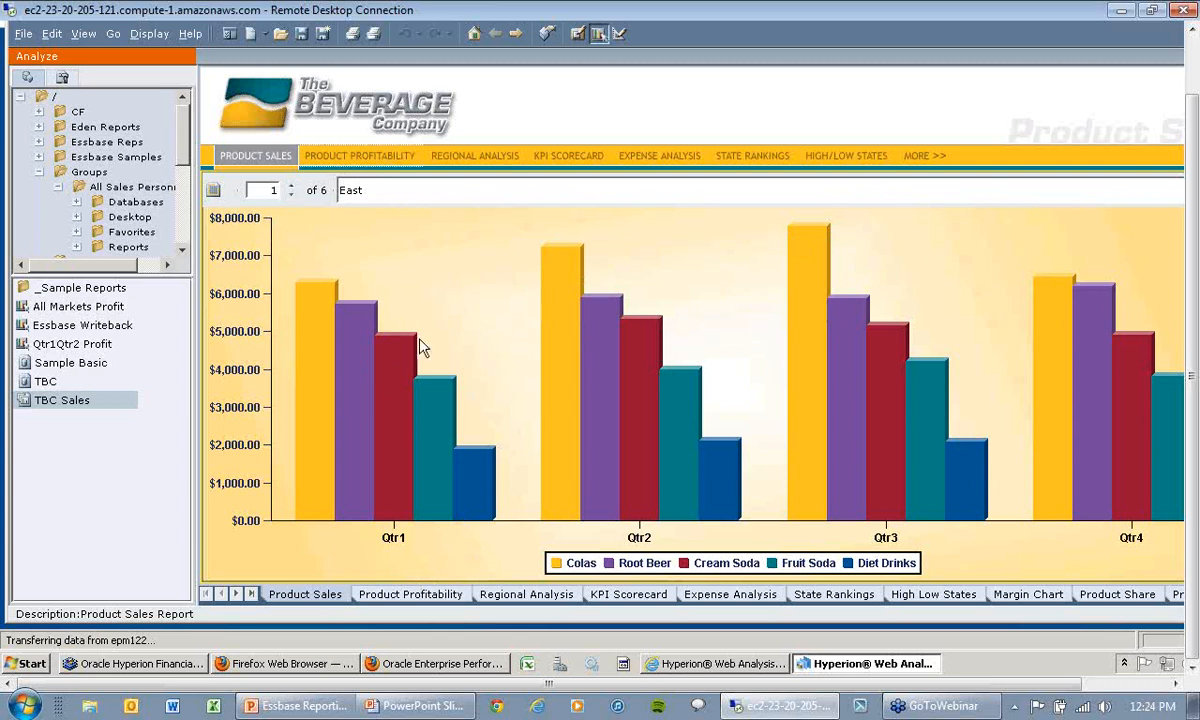
left_click(444, 596)
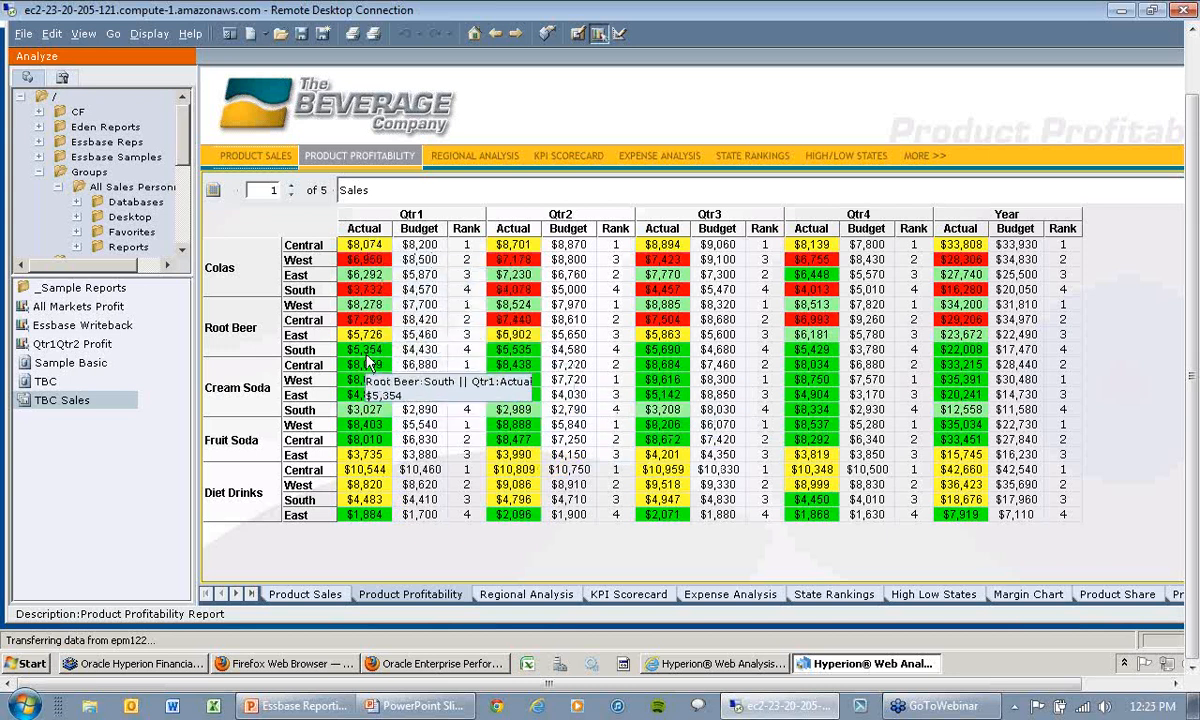
left_click(524, 595)
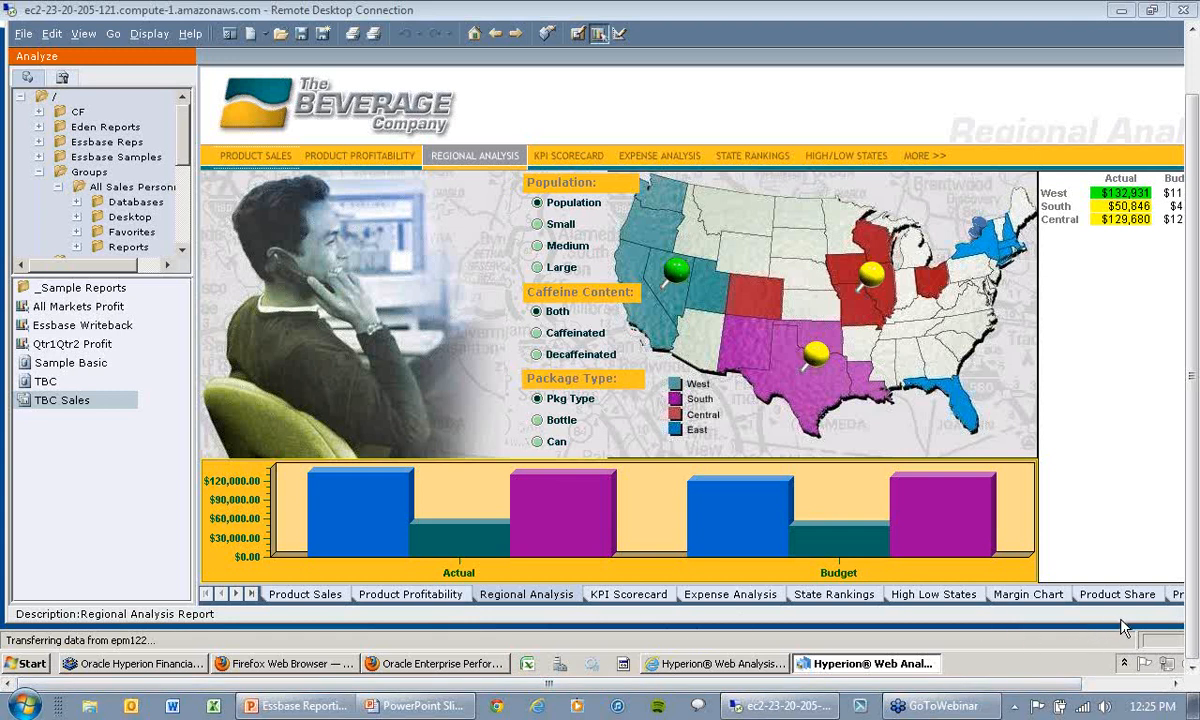
left_click(252, 594)
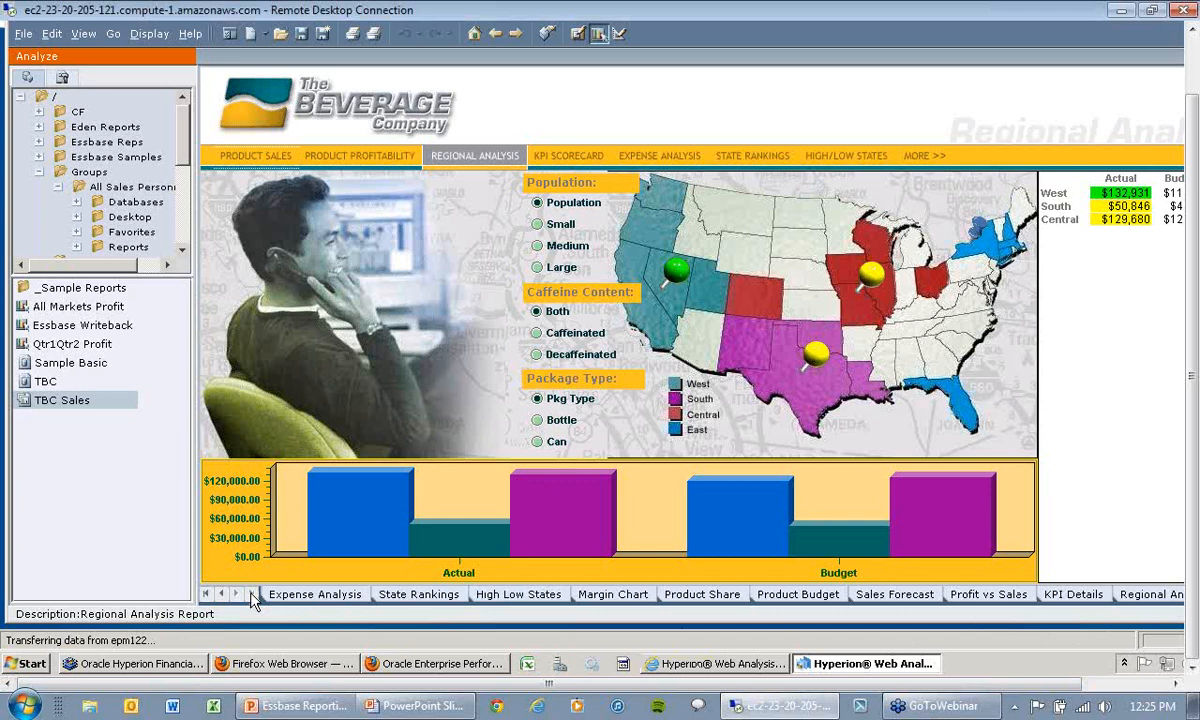
left_click(1150, 594)
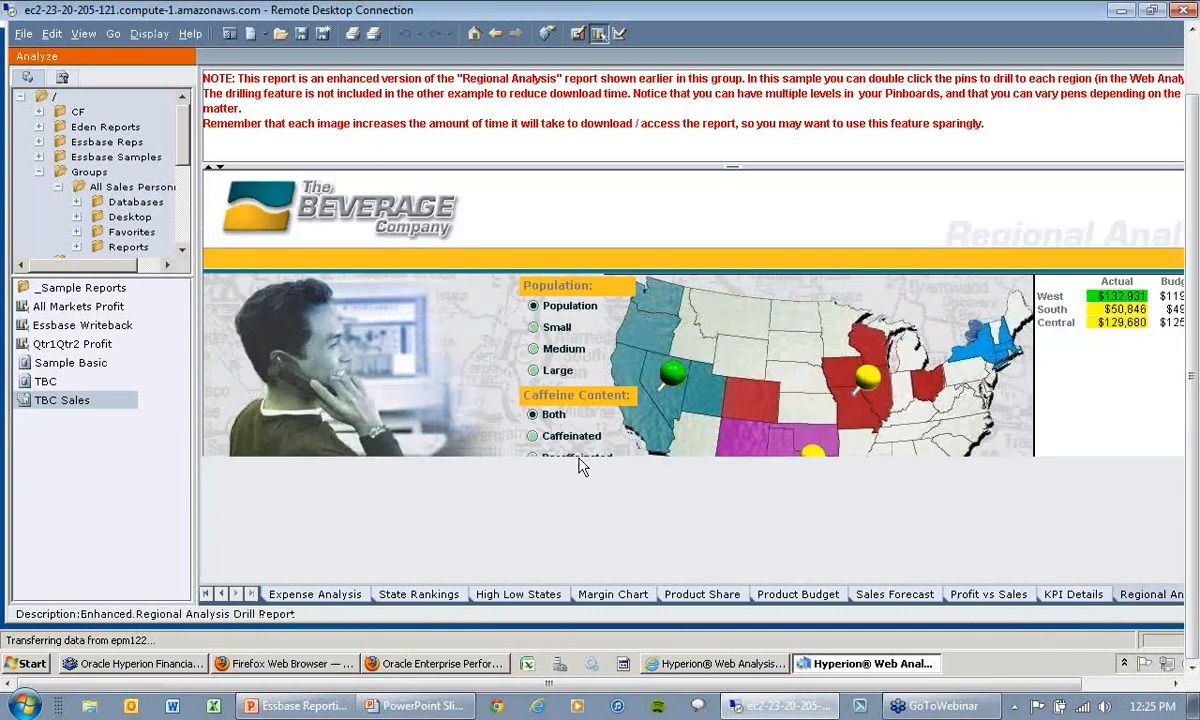
Step: Drill into the West region on the map and filter the caffeine content by Caffeinated, then by Decaffeinated
double_click(672, 377)
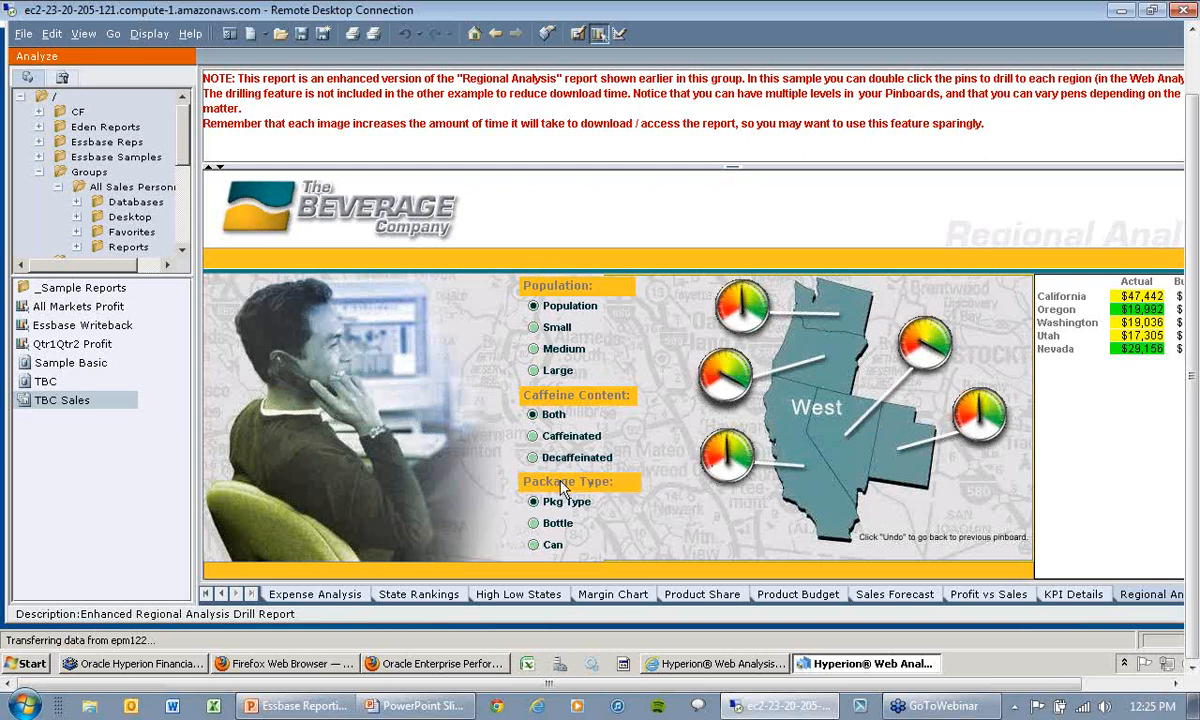
left_click(534, 437)
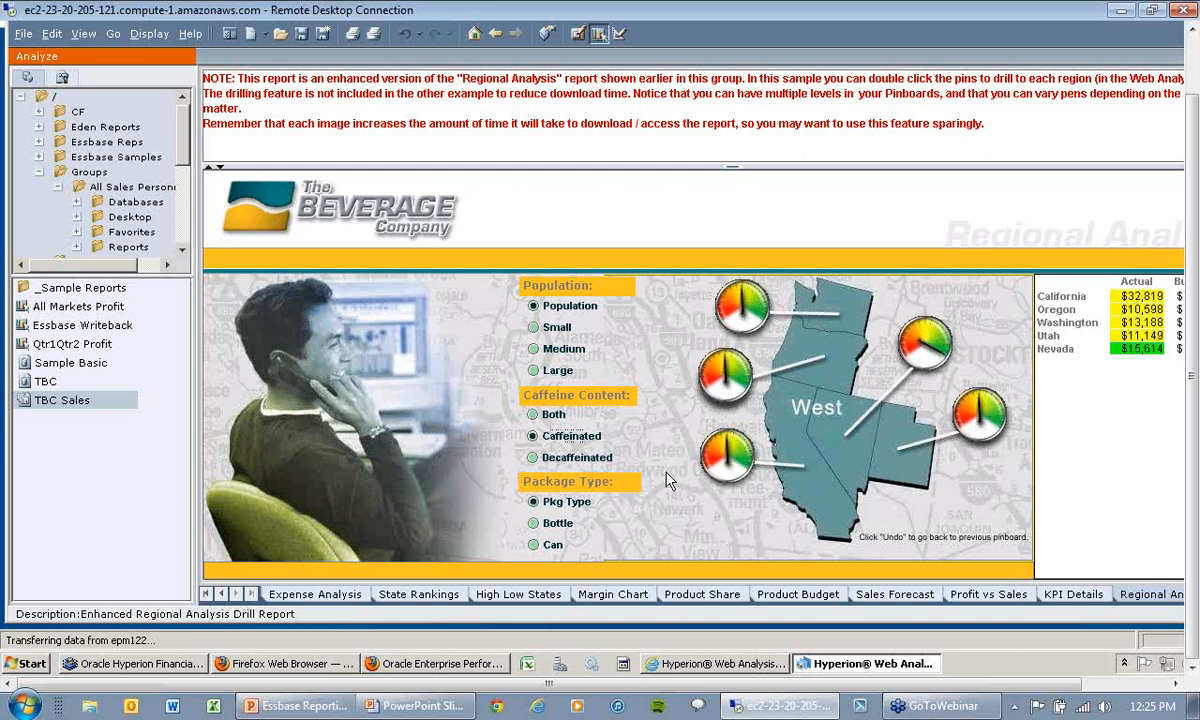
left_click(534, 459)
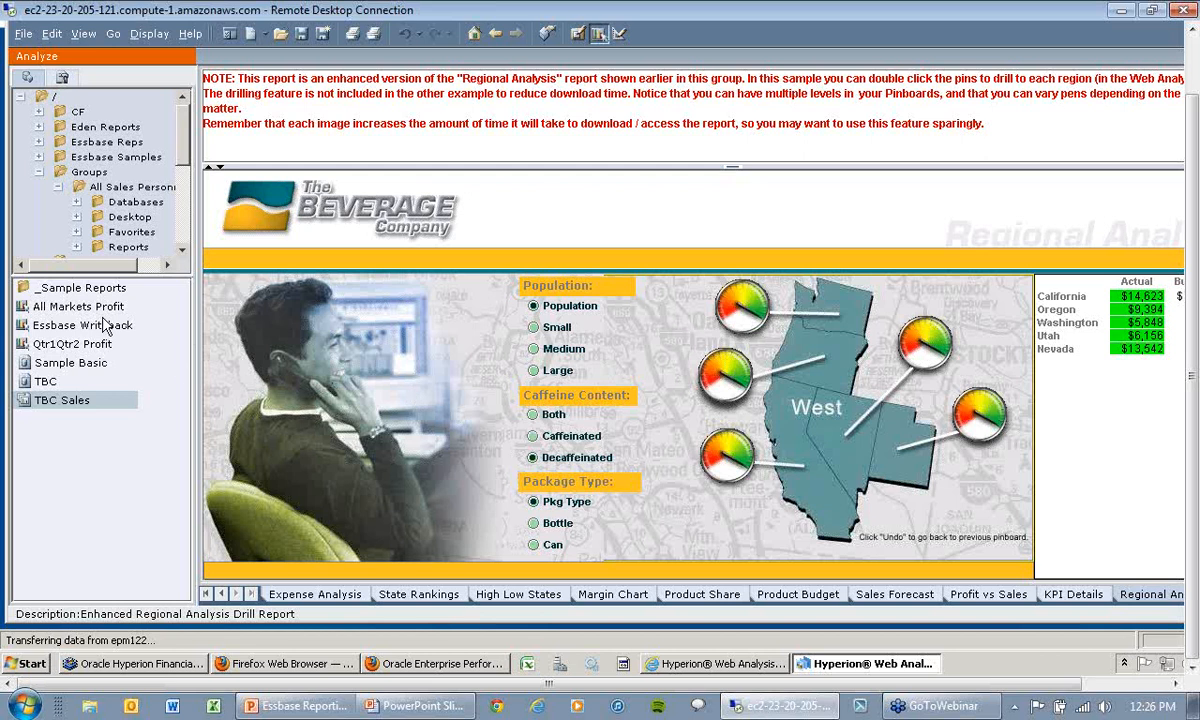
Step: Open the TBC database connection as a new grid and drill into Year and Measures
left_click(45, 382)
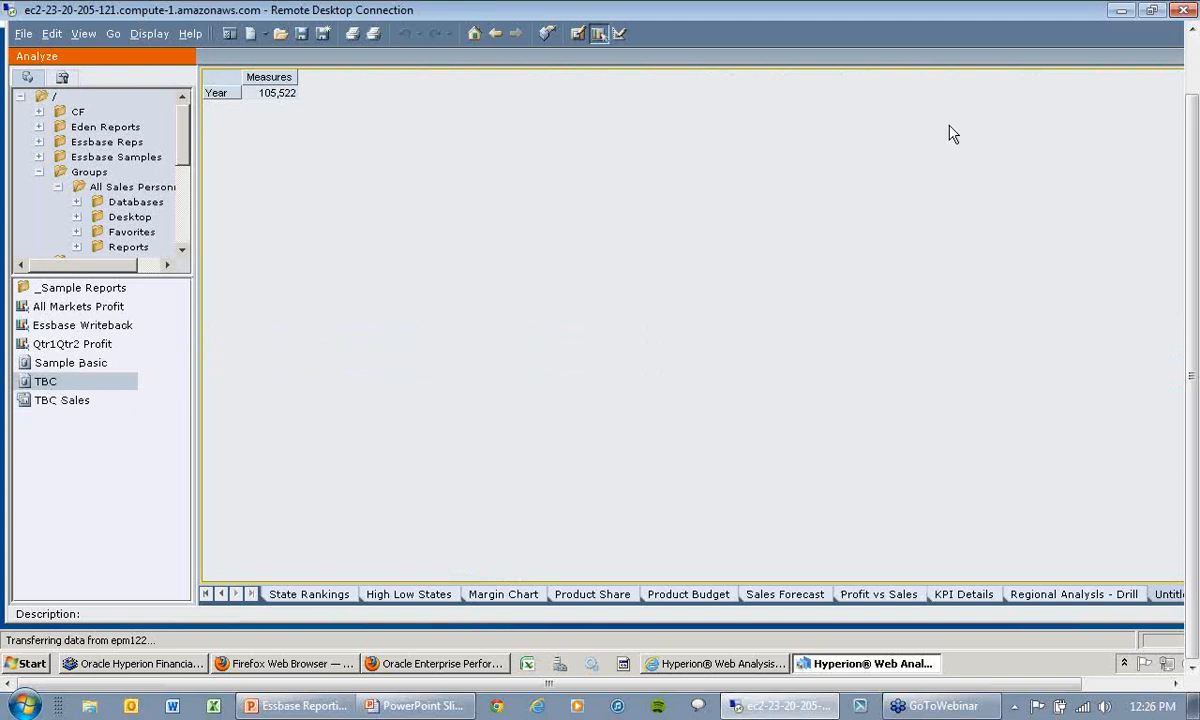
left_click(1192, 43)
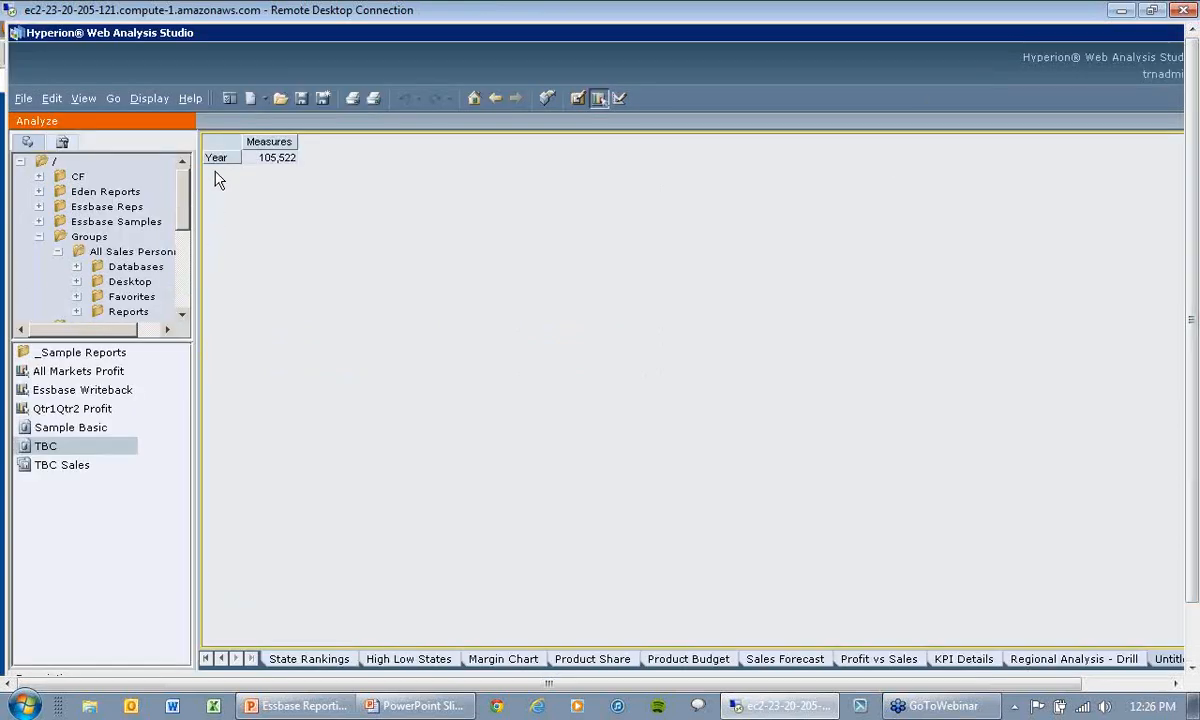
double_click(218, 160)
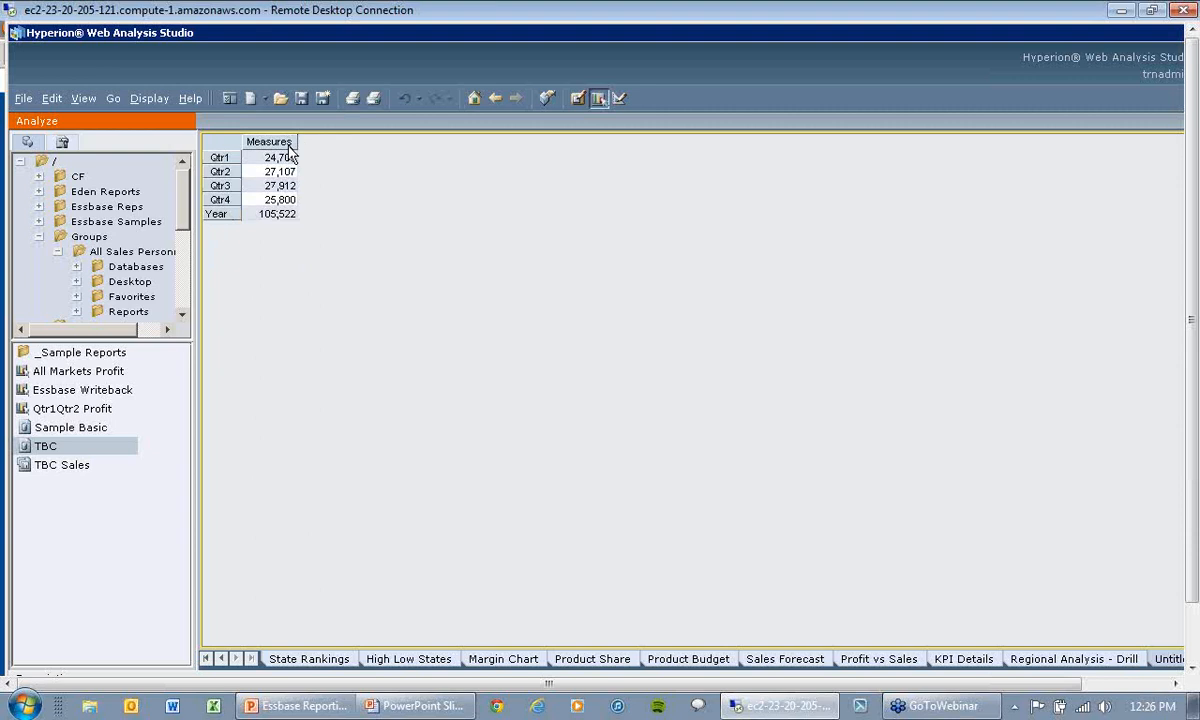
double_click(289, 146)
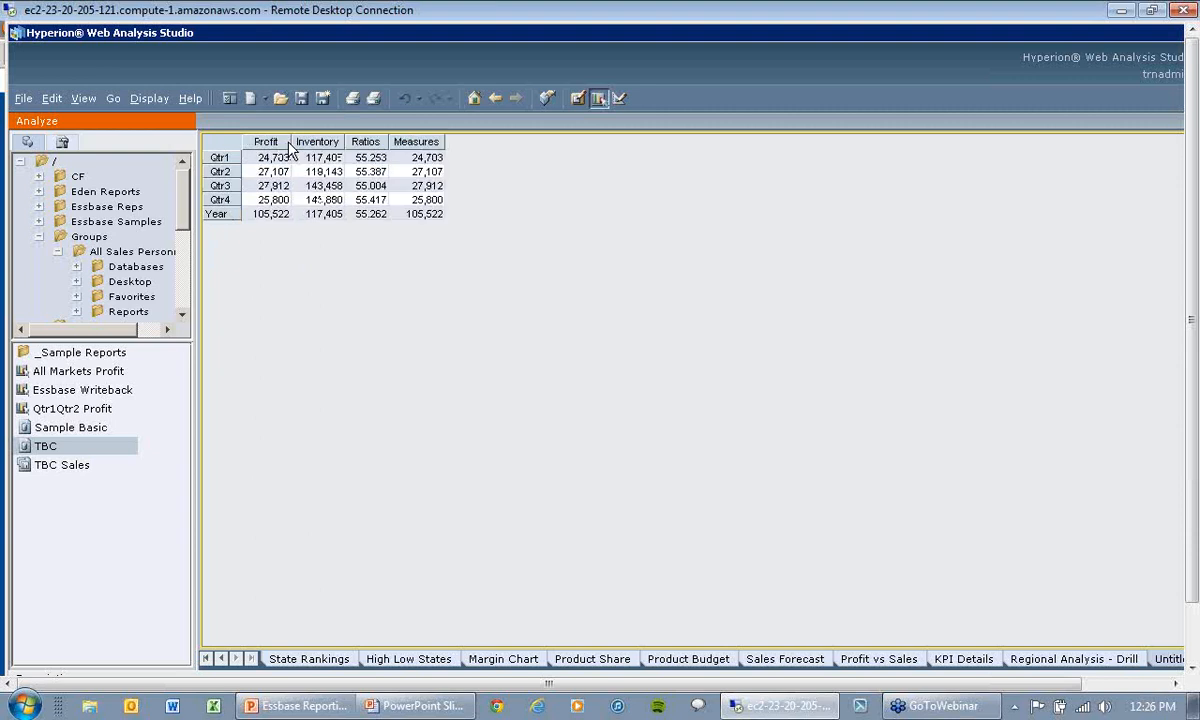
Step: In the data layout, add Market to the rows with East and West as its members
left_click(548, 97)
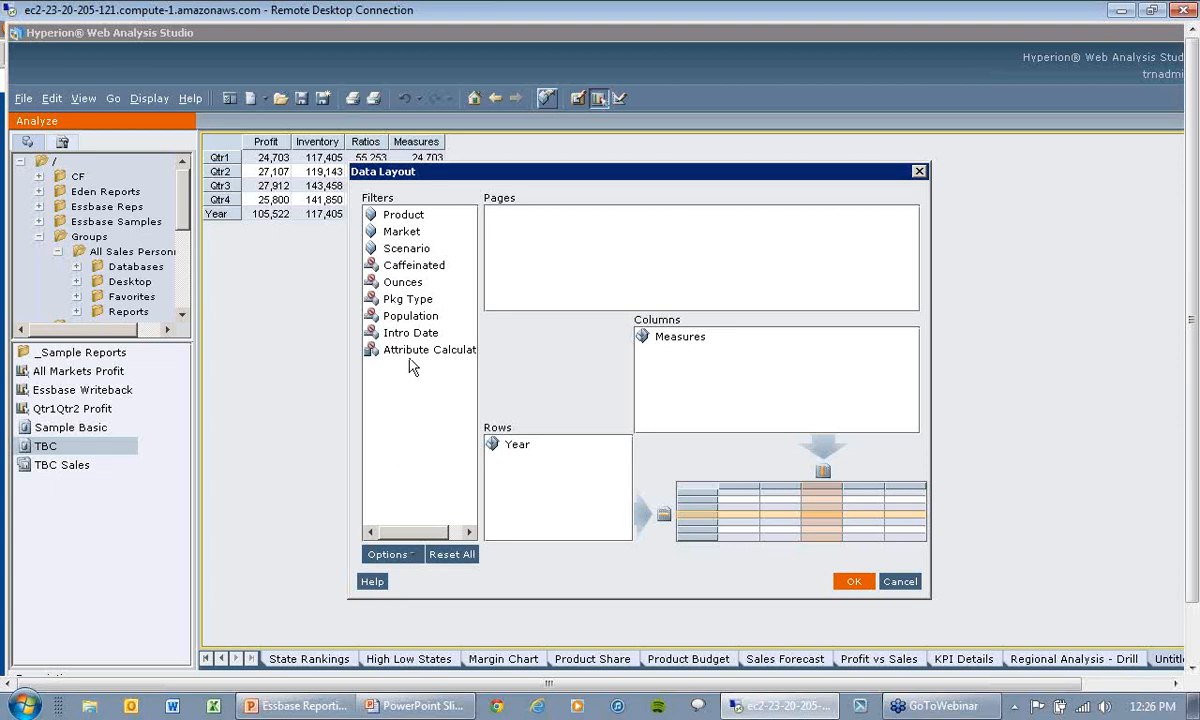
left_click_drag(404, 233, 554, 467)
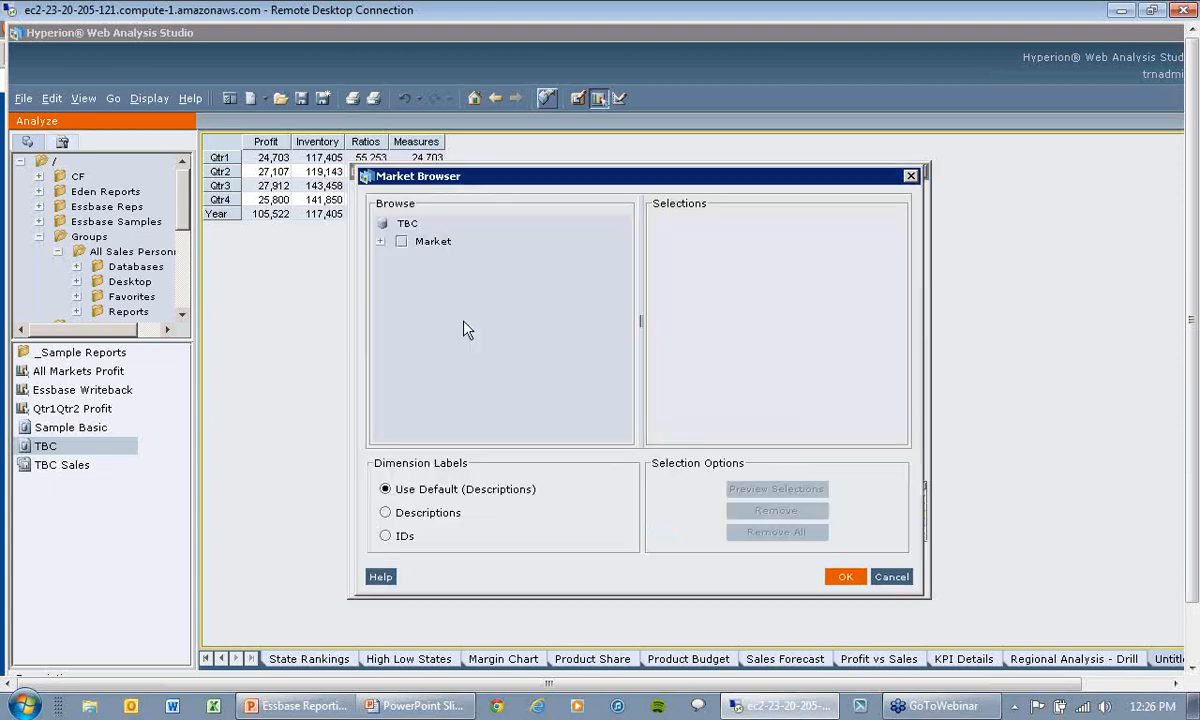
left_click(381, 242)
left_click(420, 260)
left_click(420, 280)
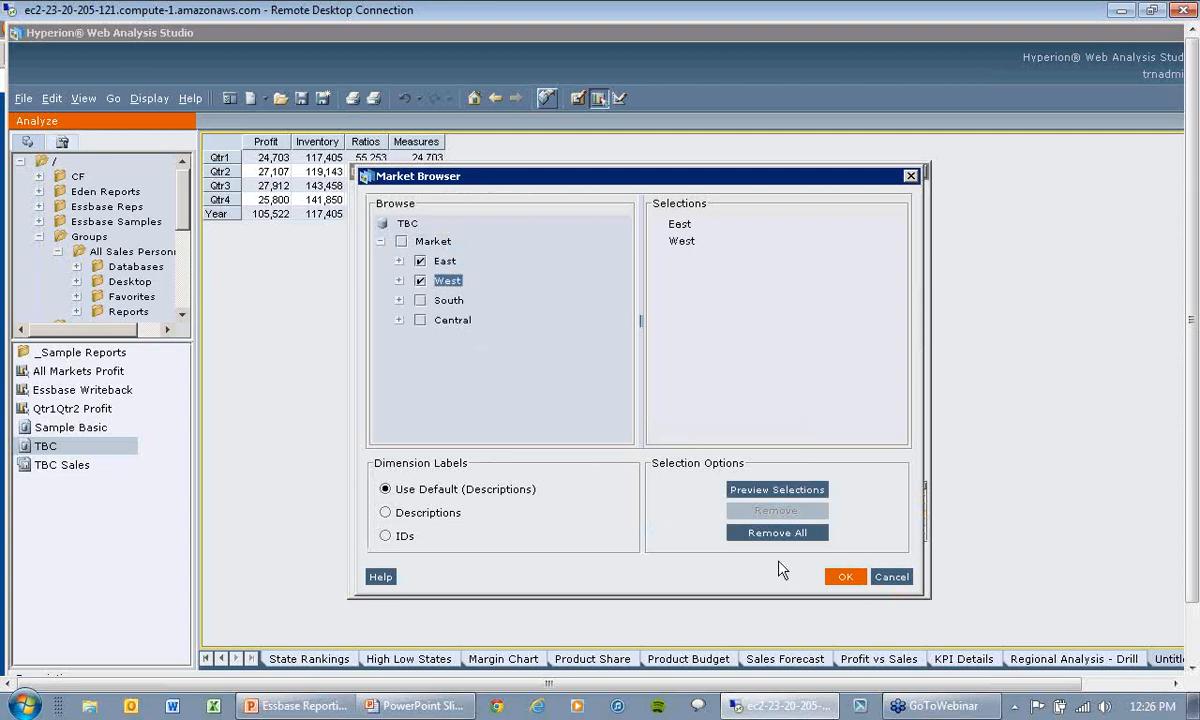
left_click(840, 577)
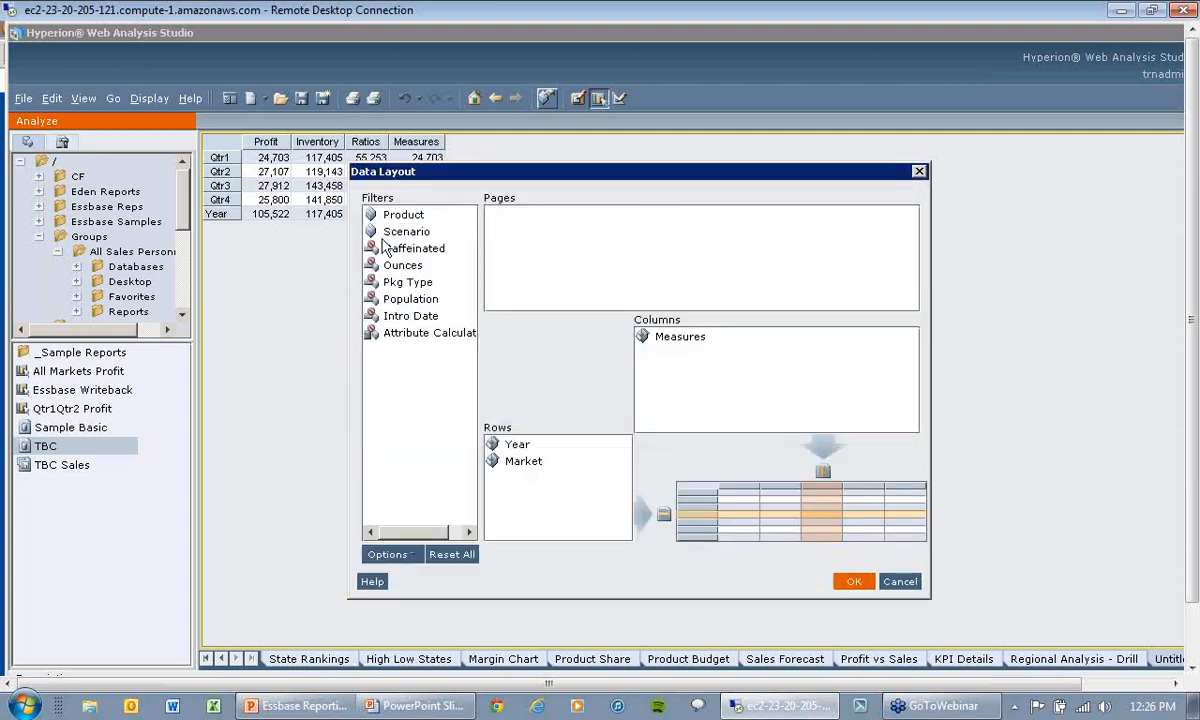
Step: Add Scenario to the pages with Actual and Budget, apply the layout, and page to Budget and back to Actual
left_click_drag(405, 232, 490, 230)
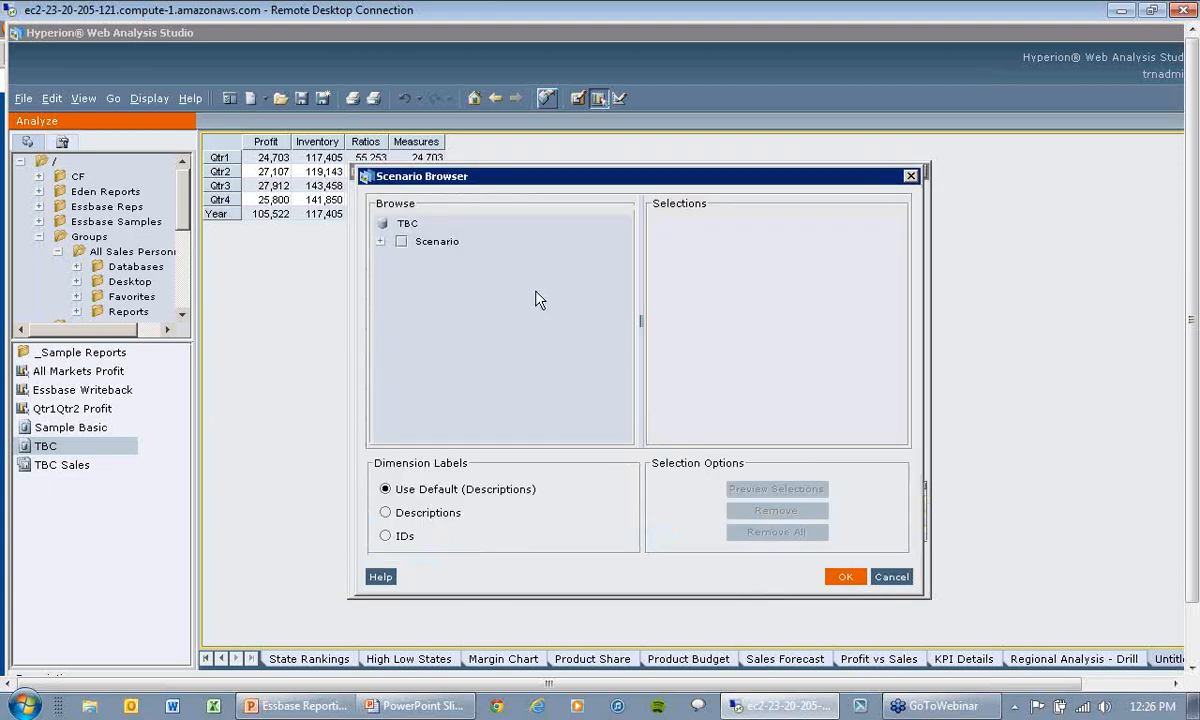
left_click(383, 242)
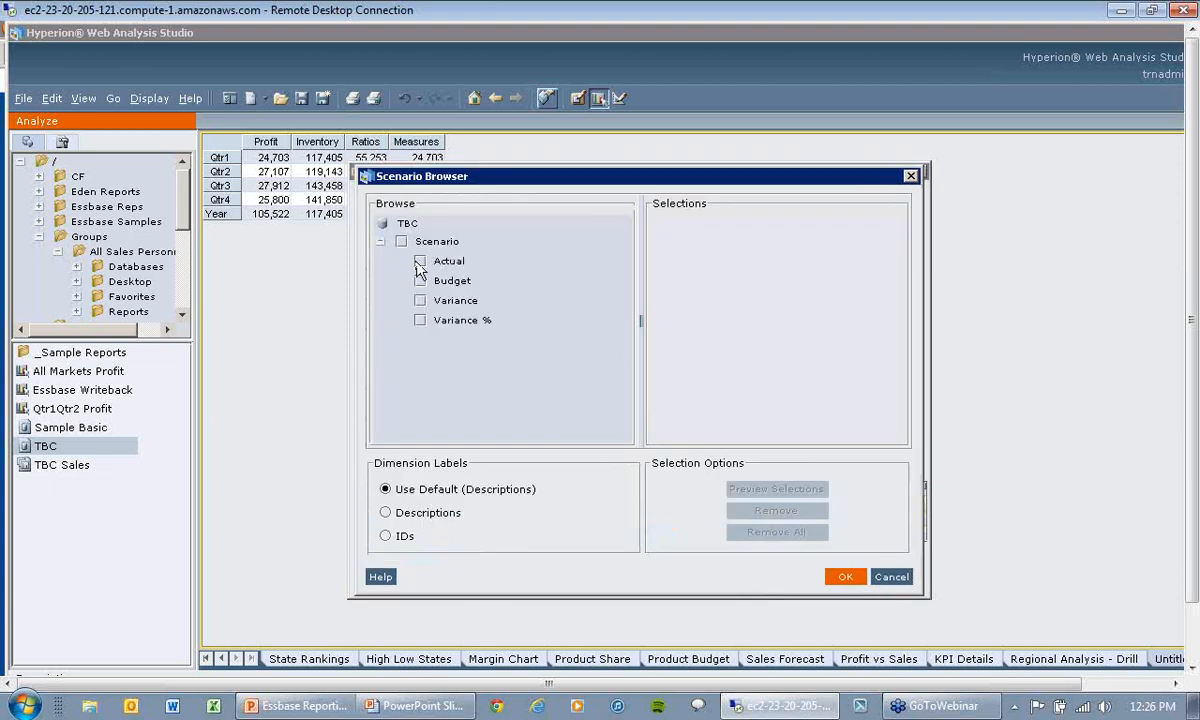
left_click(420, 261)
left_click(420, 281)
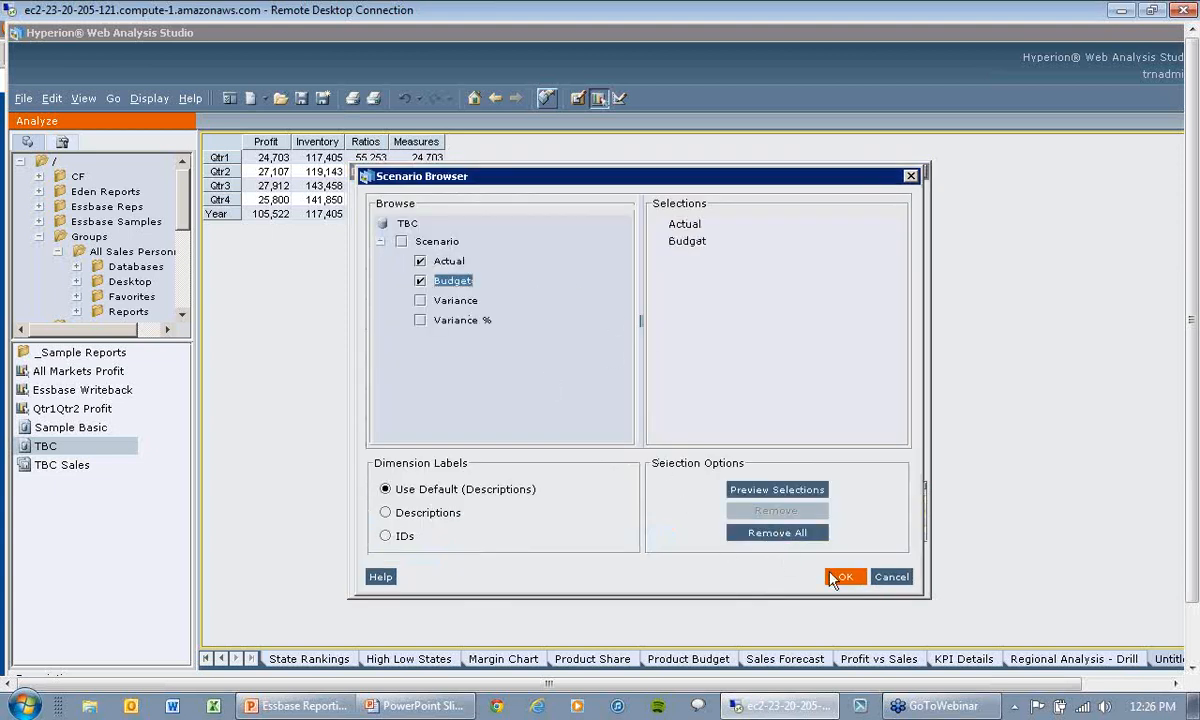
left_click(856, 579)
left_click(853, 581)
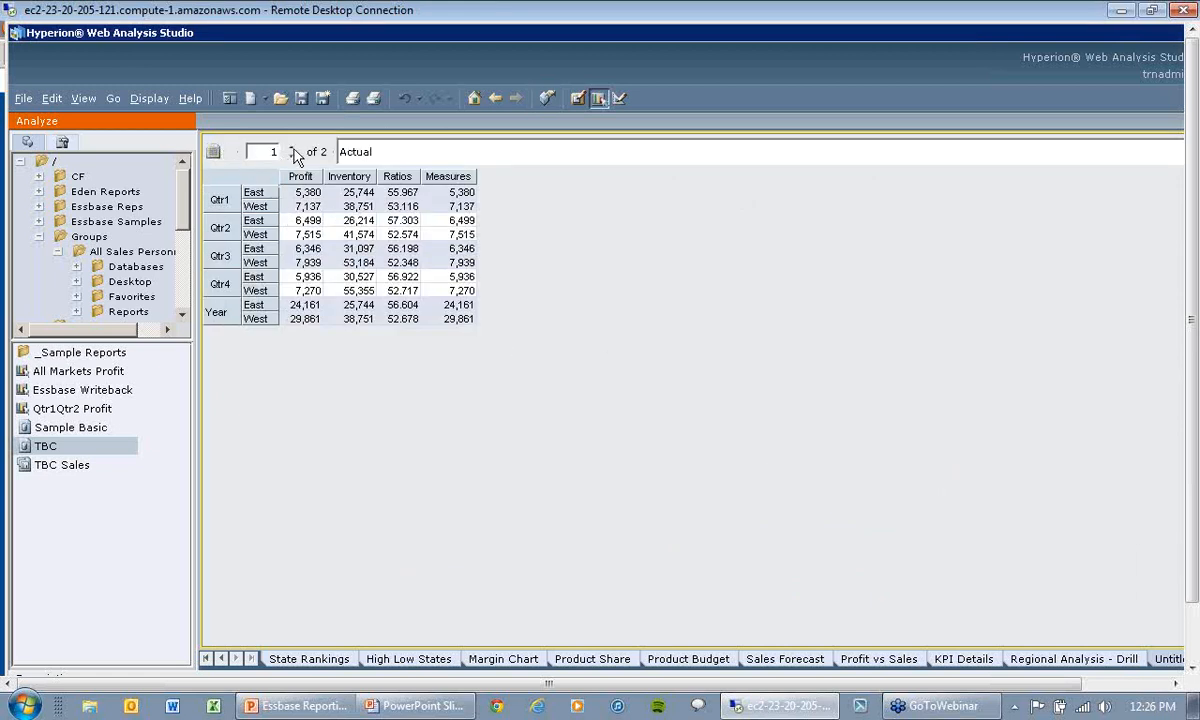
left_click(292, 149)
left_click(292, 156)
Step: Swap Year and Market in the rows and back, and exchange Measures in the columns with Market in the rows
left_click_drag(231, 228, 229, 233)
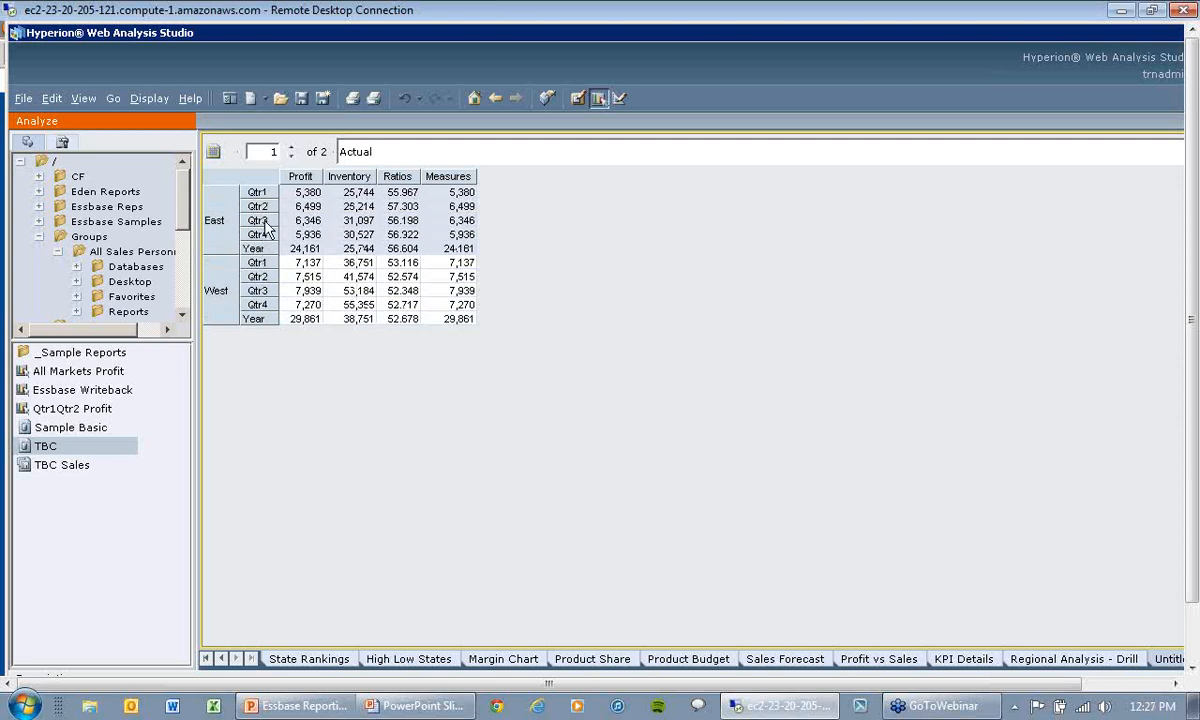
left_click_drag(266, 228, 238, 234)
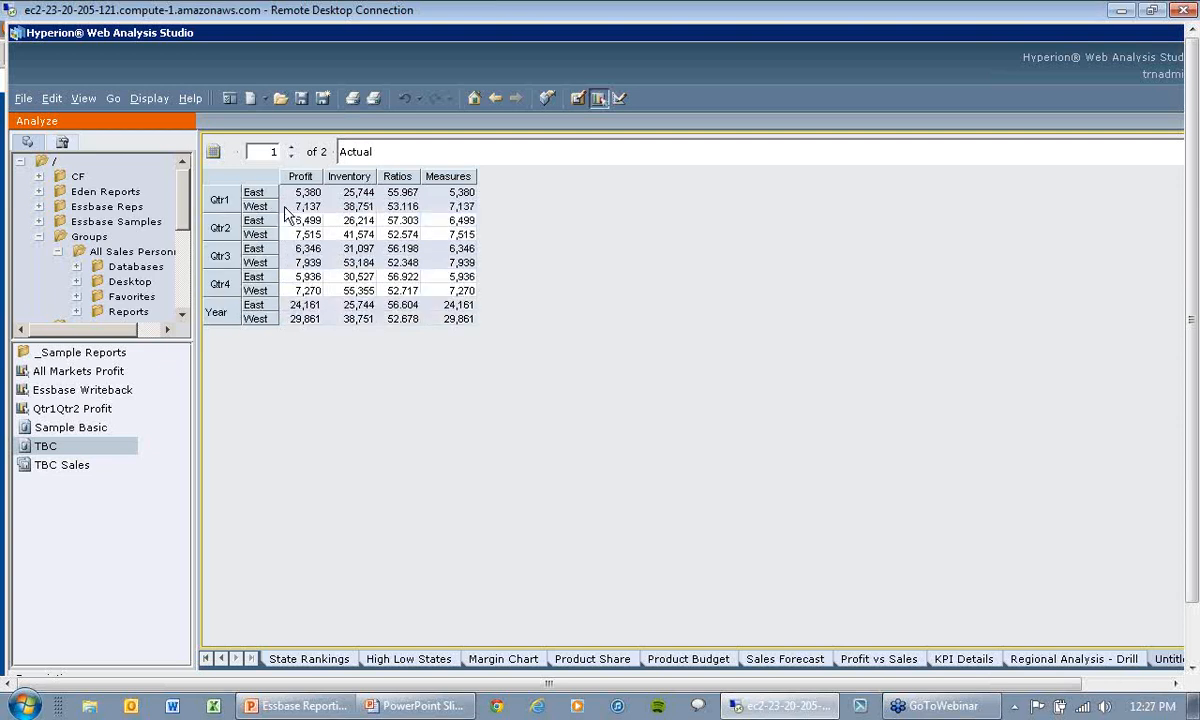
left_click_drag(311, 176, 315, 237)
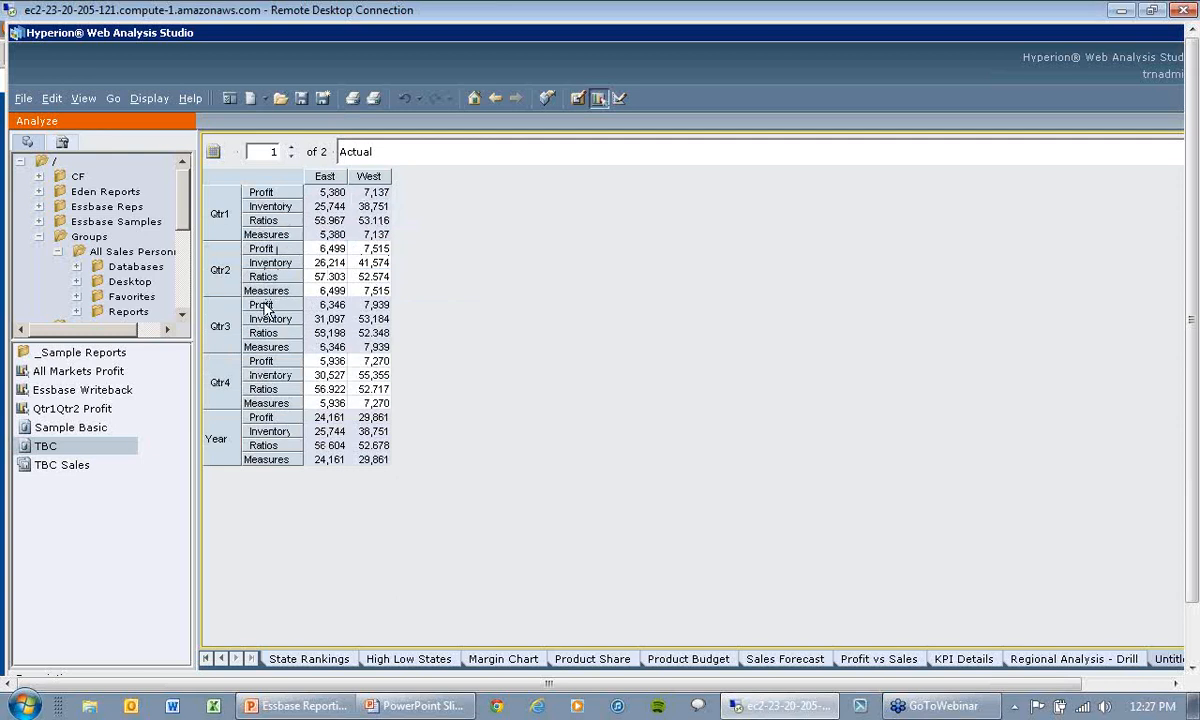
Step: Look over the Formatting settings for Qtr2 and the grid's Spreadsheet Options, and close both without changes
right_click(230, 278)
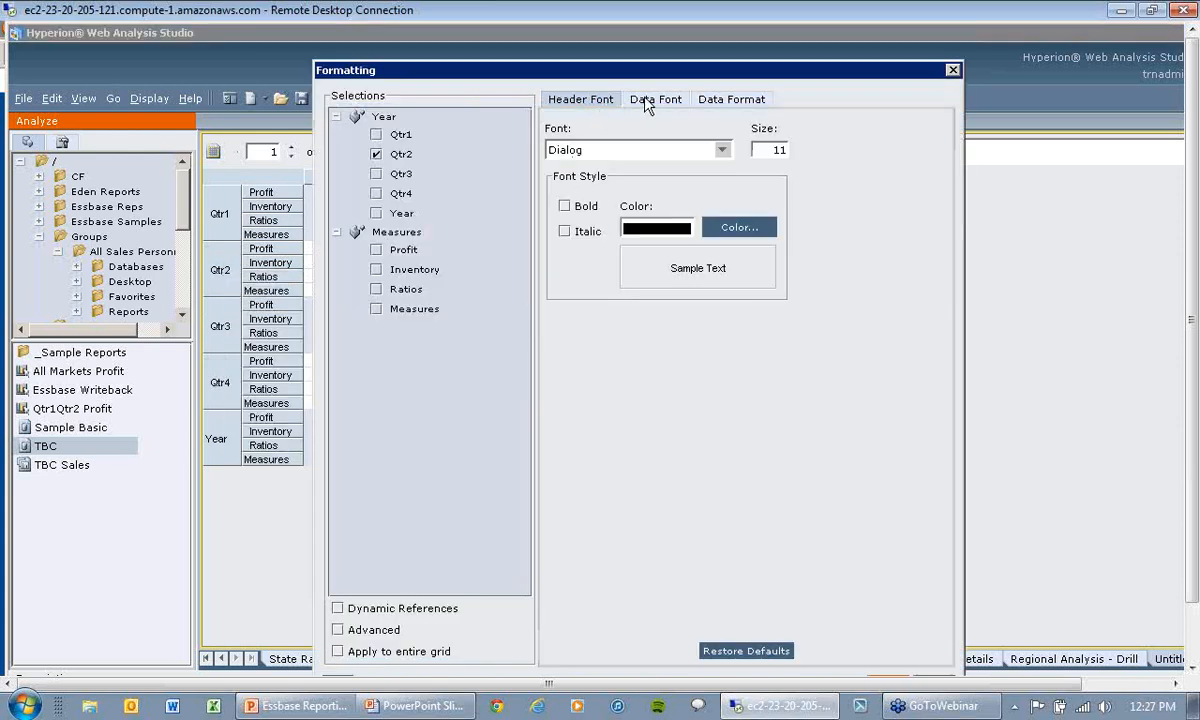
left_click(953, 71)
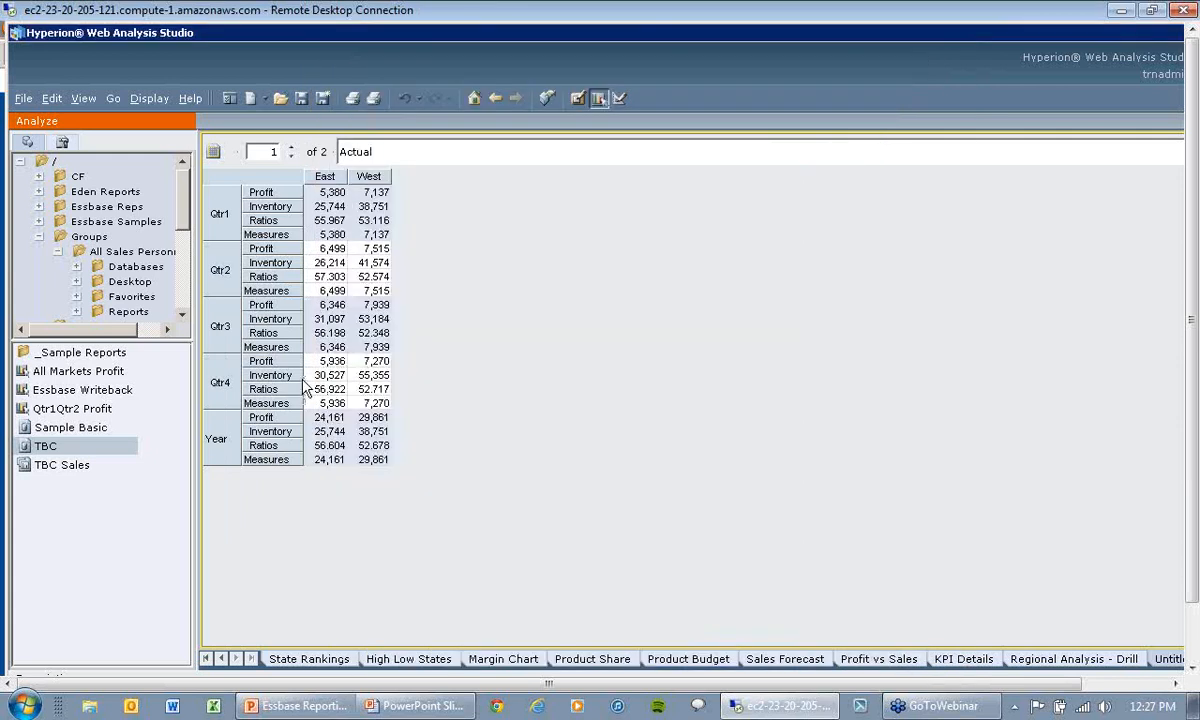
right_click(233, 328)
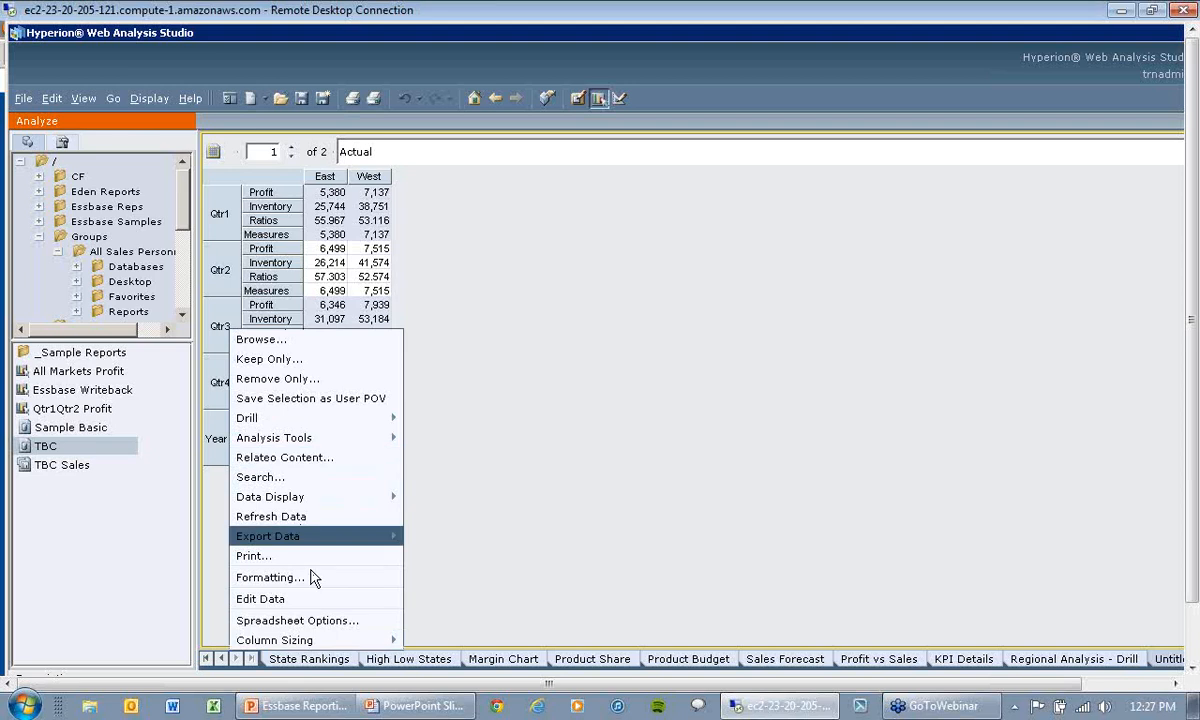
left_click(335, 620)
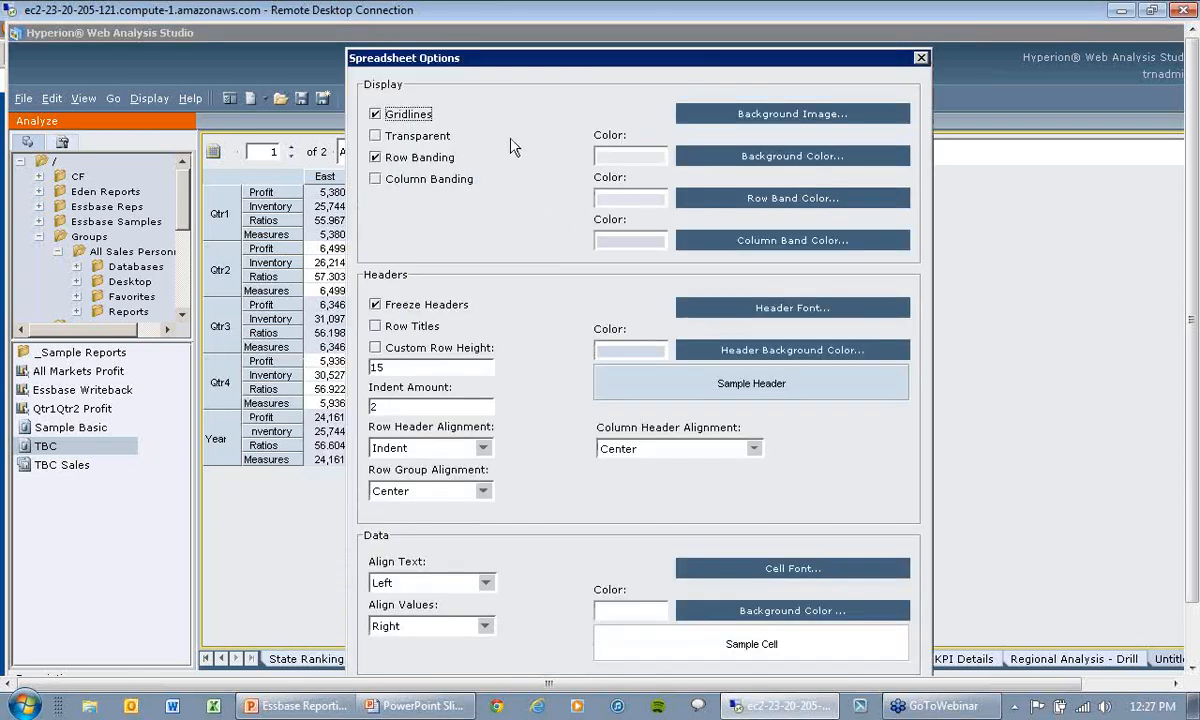
left_click(921, 61)
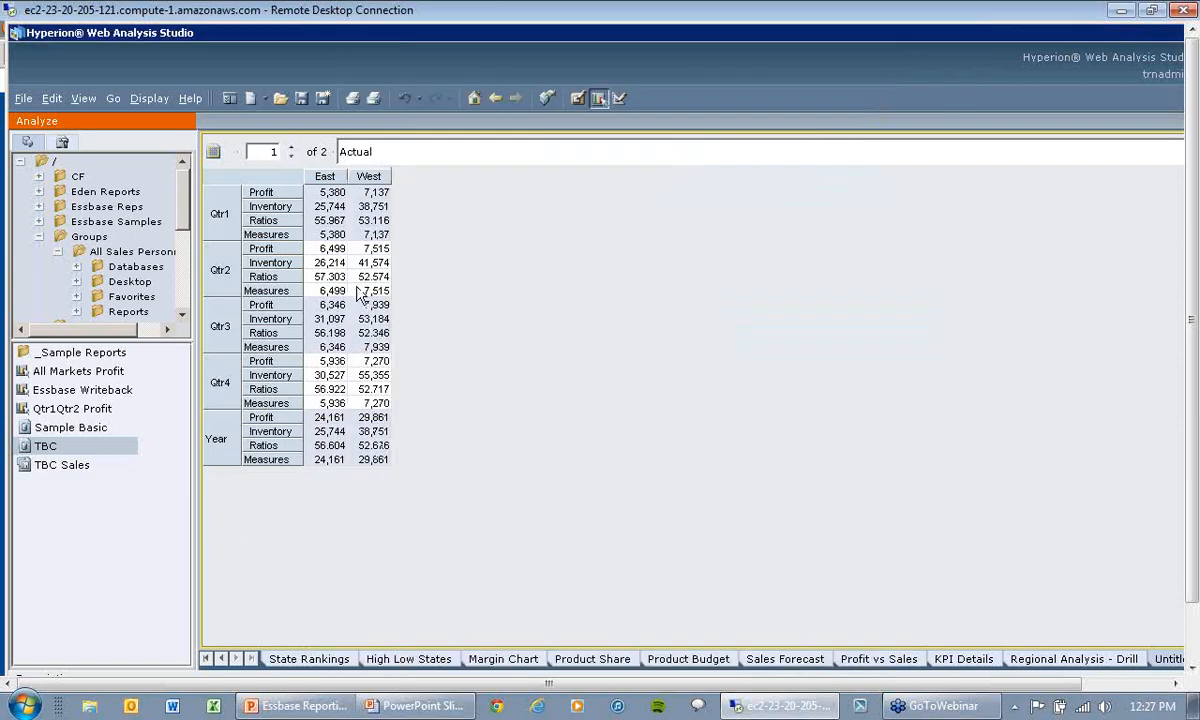
Step: Add a calculation named asdfsadf to the grid's columns, defined as [East] + [West]
right_click(369, 180)
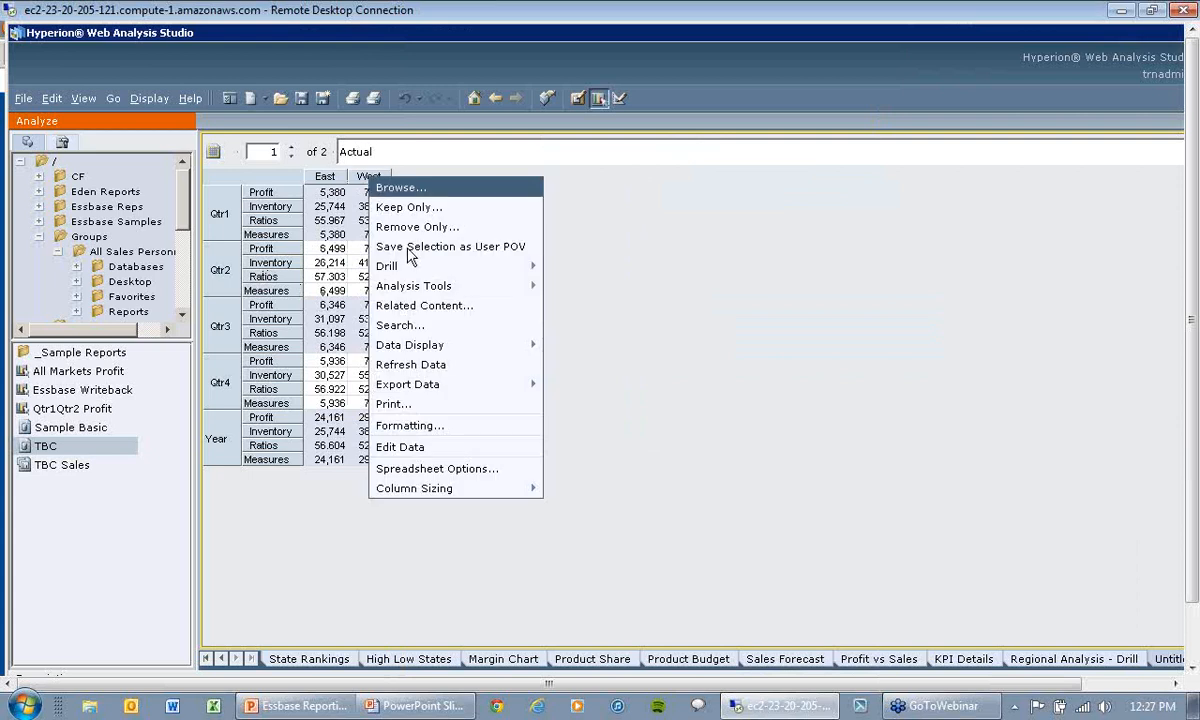
mouse_move(440, 293)
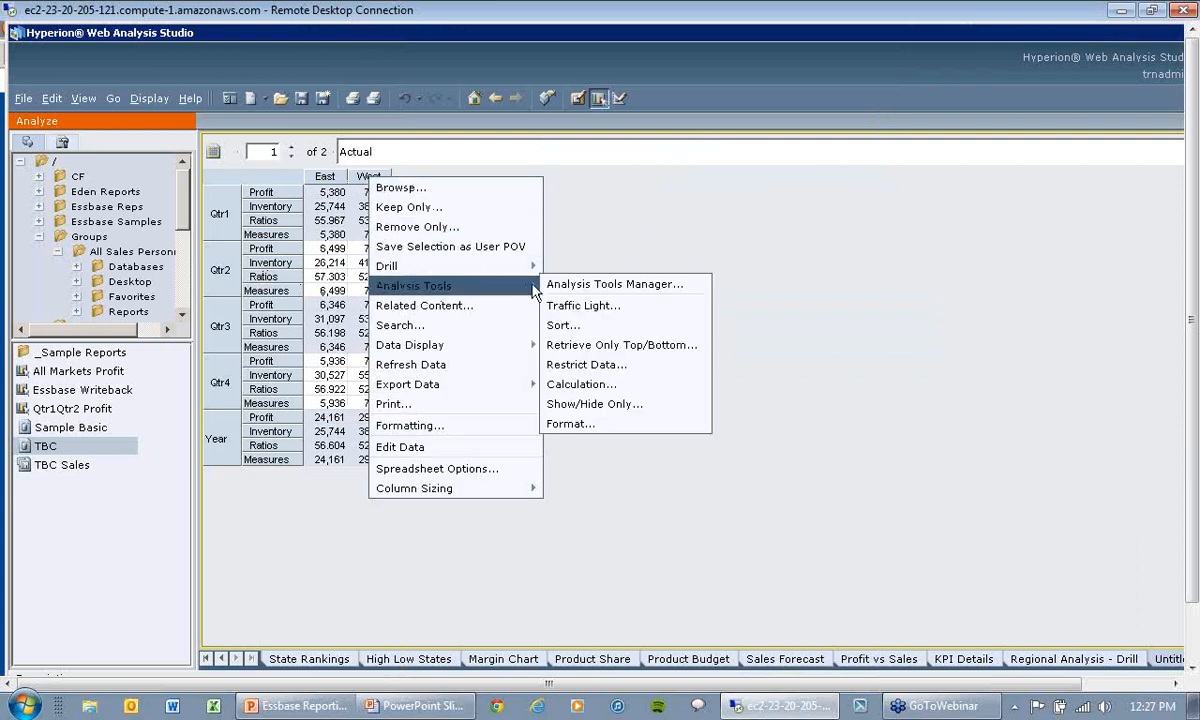
left_click(587, 386)
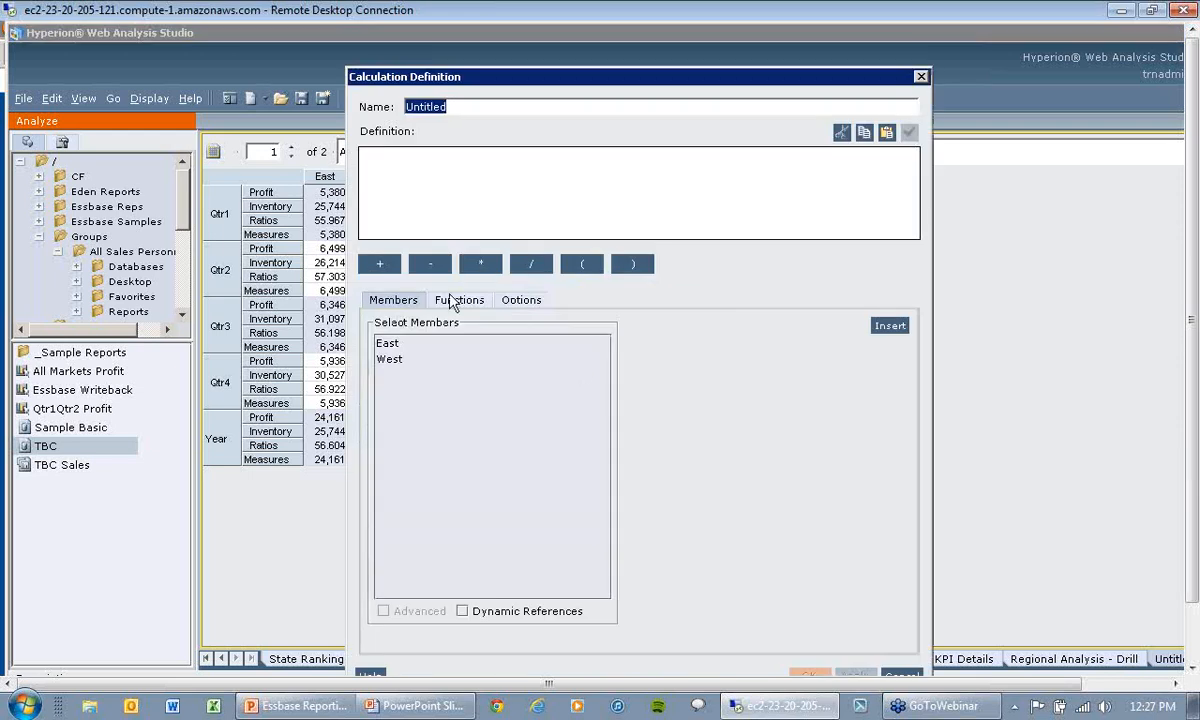
double_click(386, 343)
left_click(381, 264)
left_click(394, 366)
double_click(392, 362)
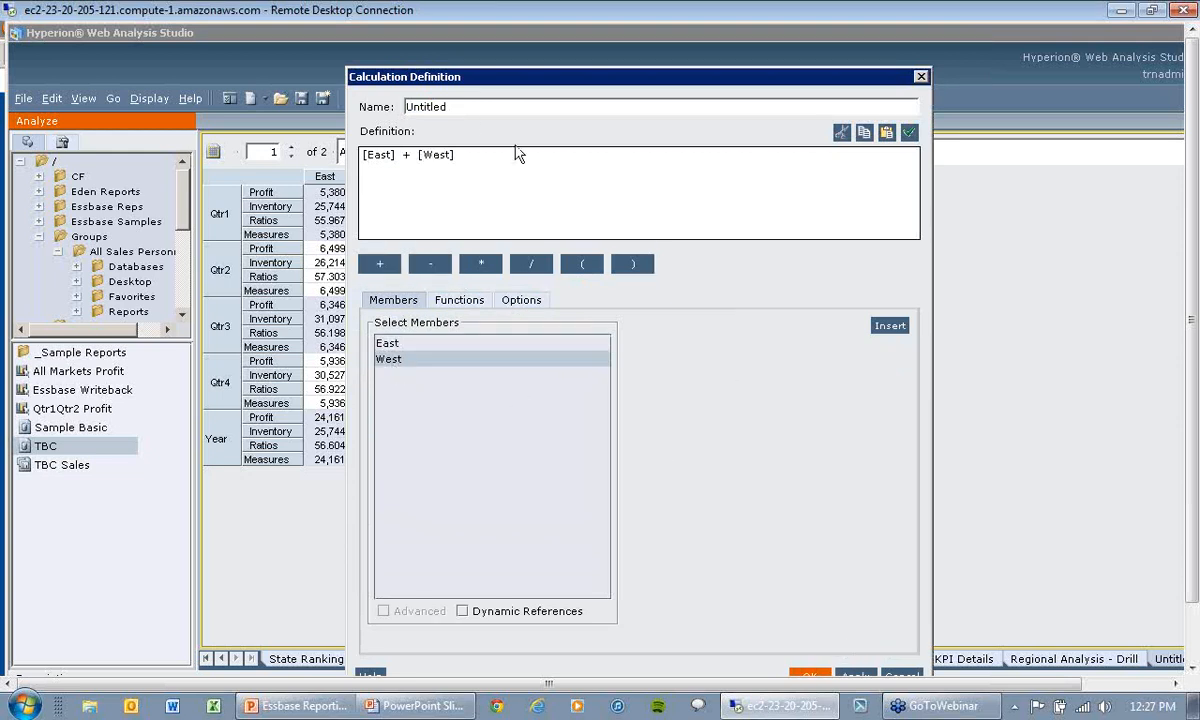
left_click_drag(468, 109, 362, 108)
type("asdfsadf")
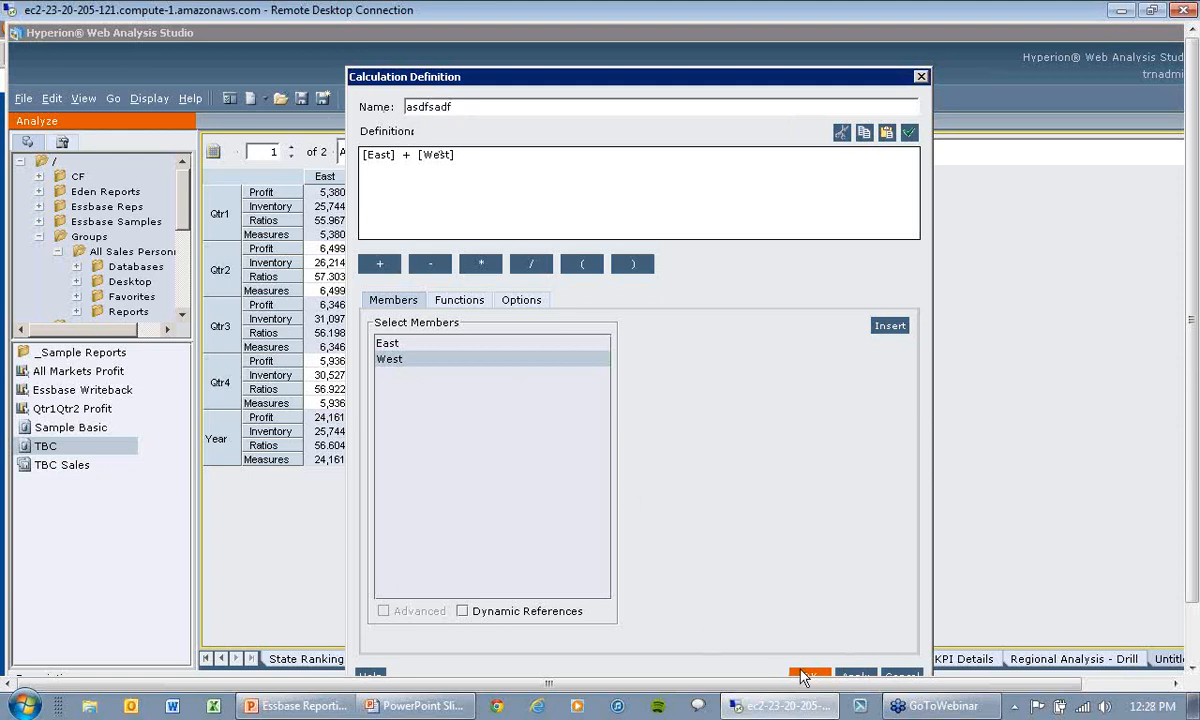
left_click(805, 677)
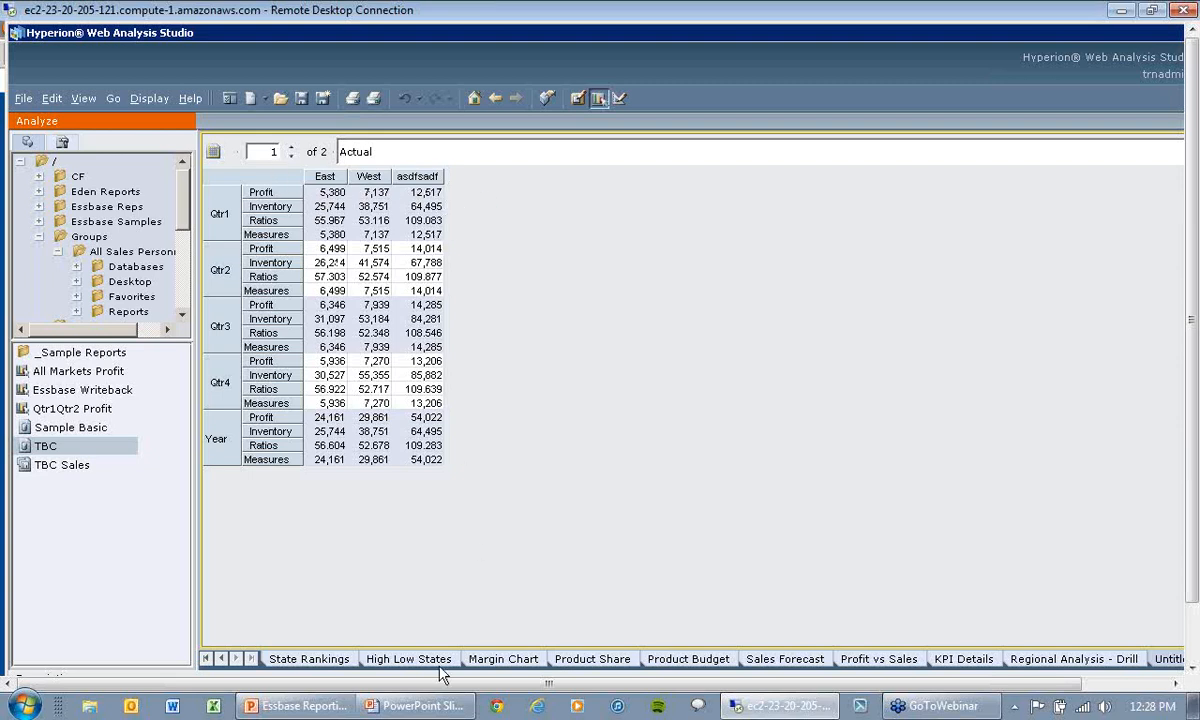
Step: Switch to the PowerPoint slide show, advance to the Web Analysis Objects slide, and return to Web Analysis Studio
left_click(415, 706)
left_click(350, 662)
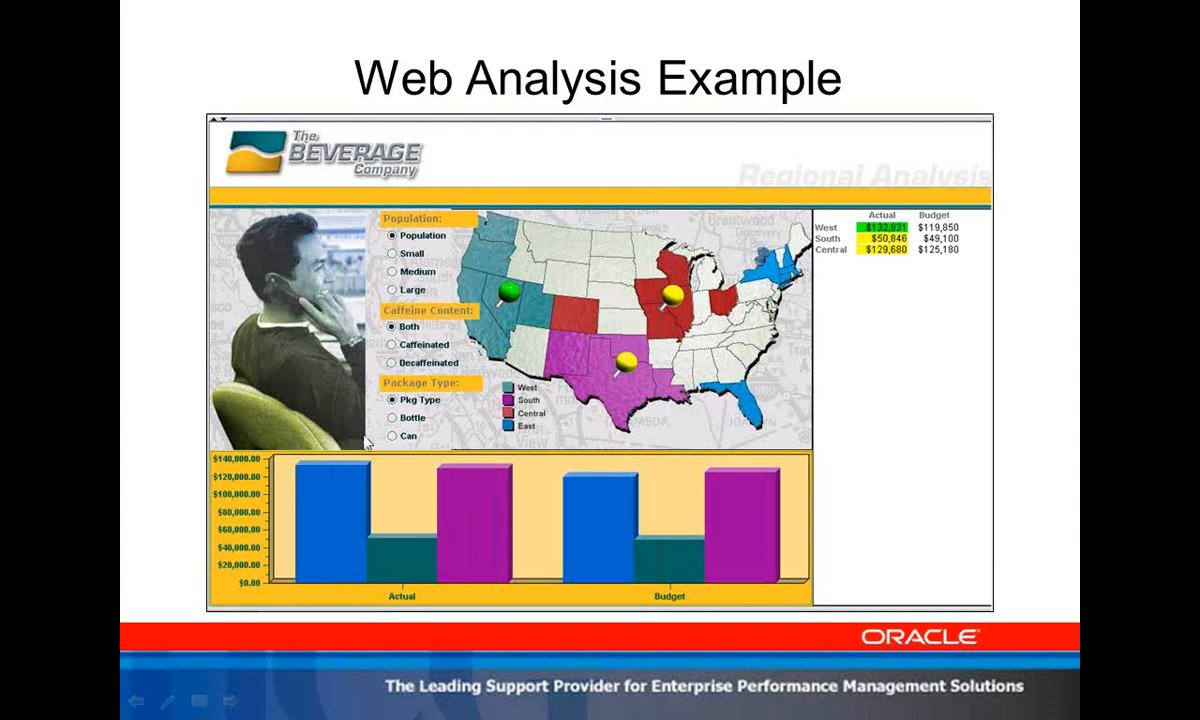
left_click(182, 360)
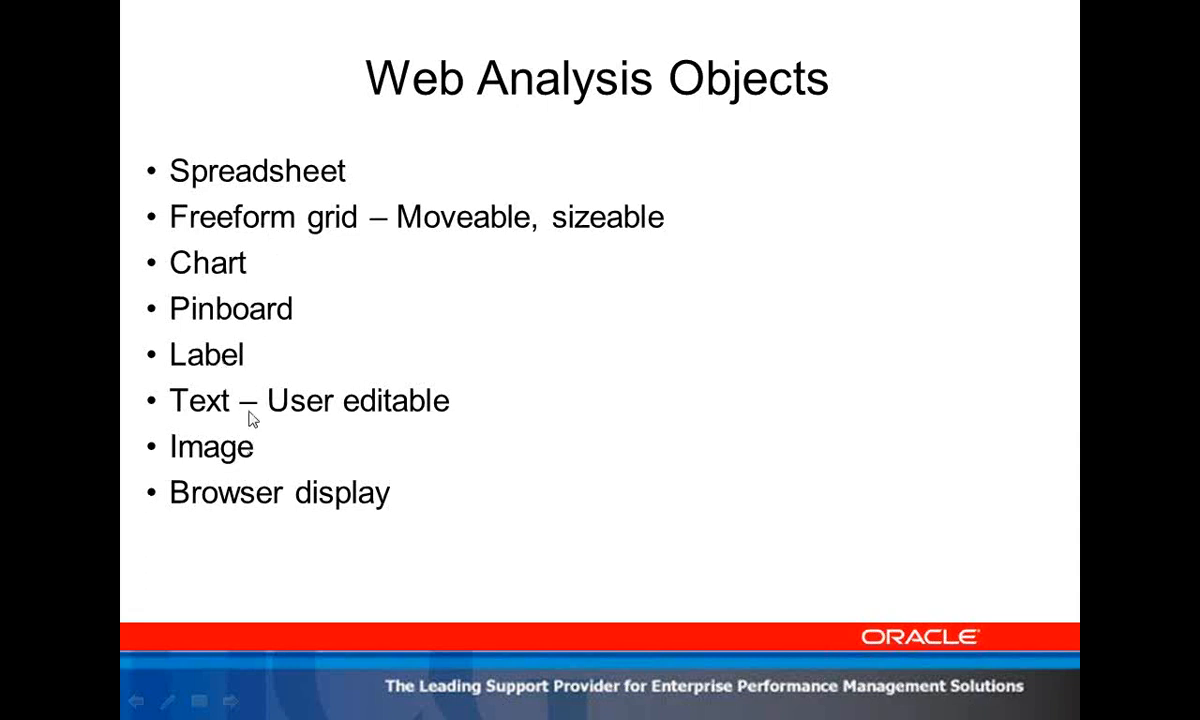
key("alt+Tab")
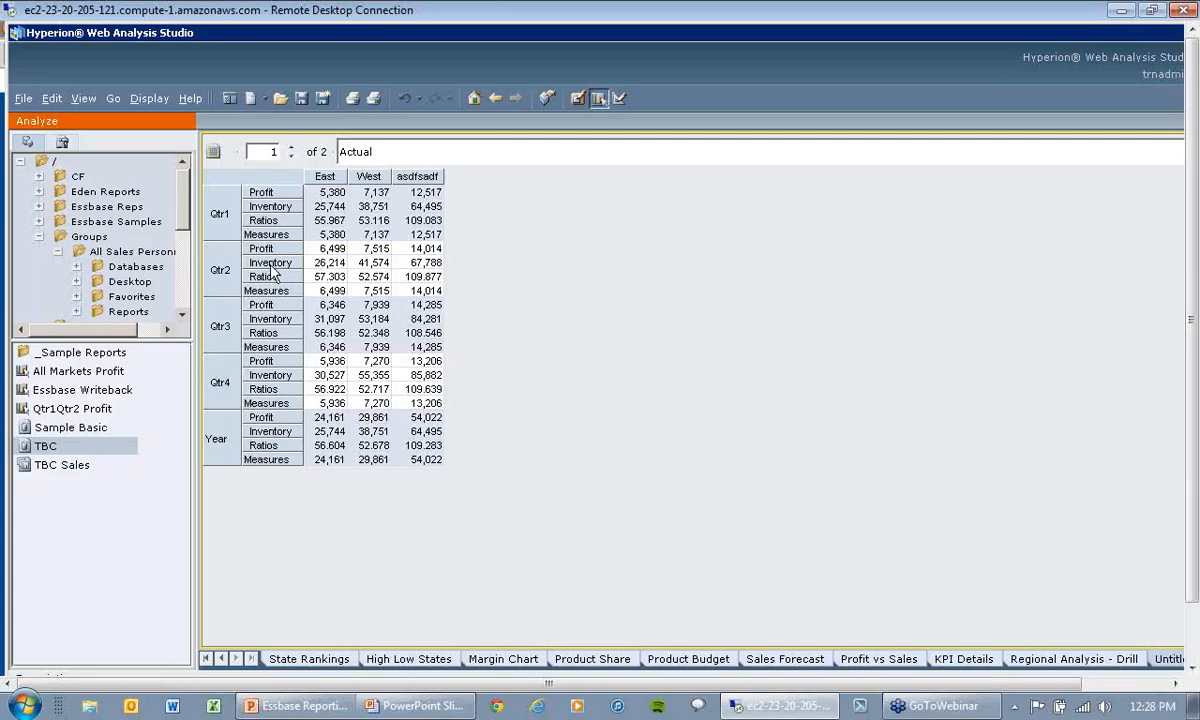
Step: Display the grid data as a bar chart and change it to a line chart
left_click(150, 94)
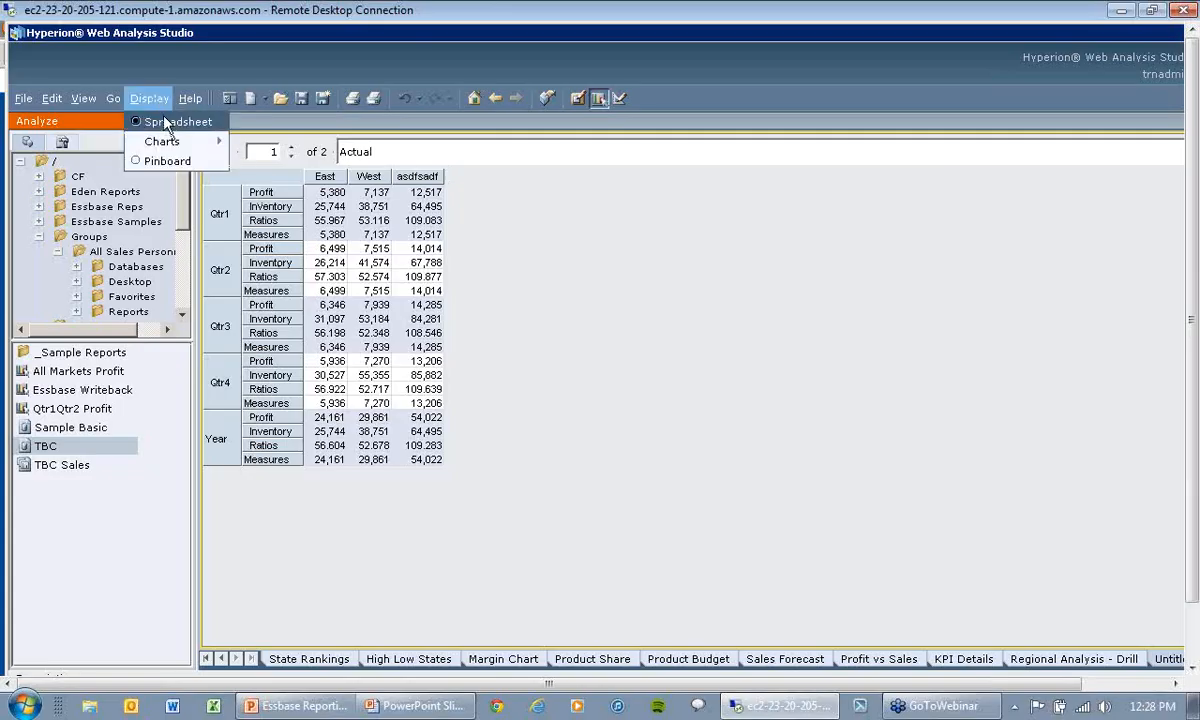
mouse_move(165, 141)
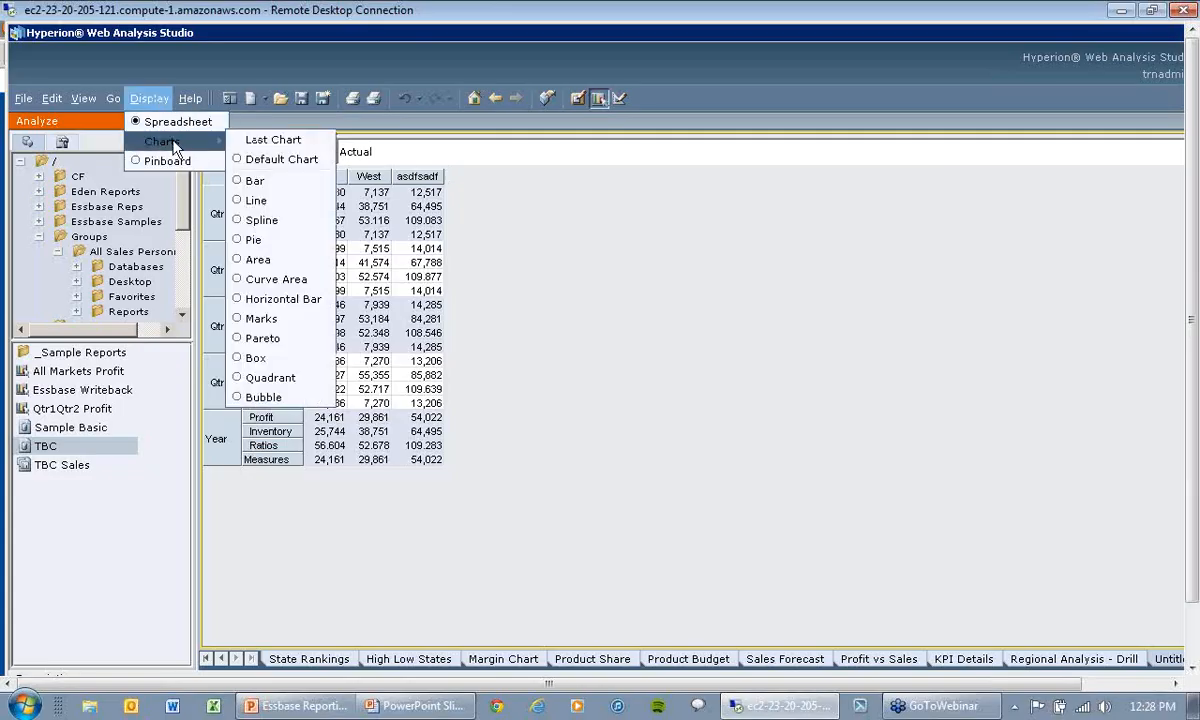
left_click(256, 181)
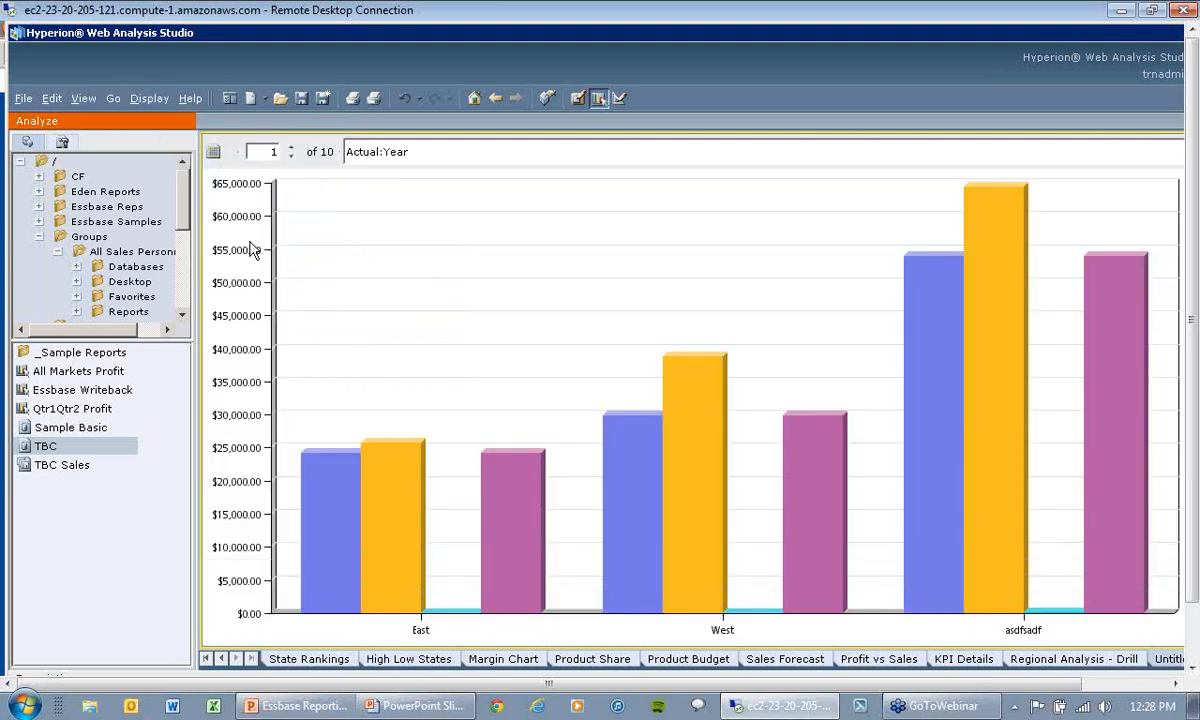
left_click(152, 100)
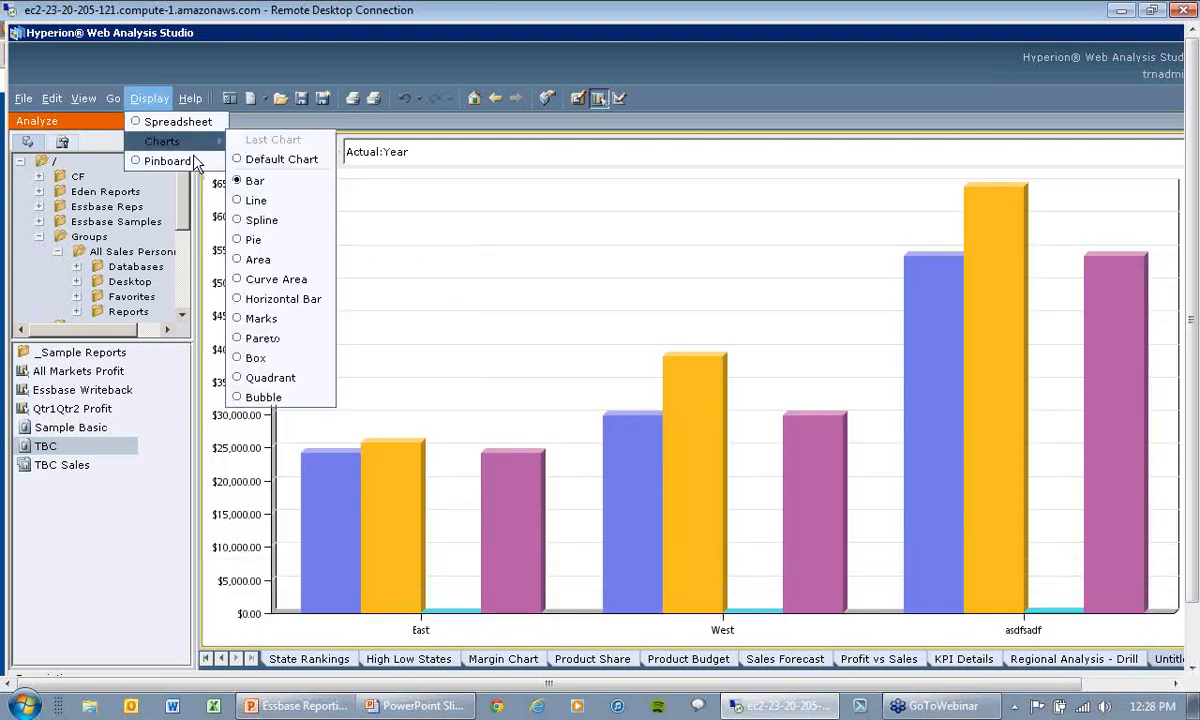
mouse_move(210, 152)
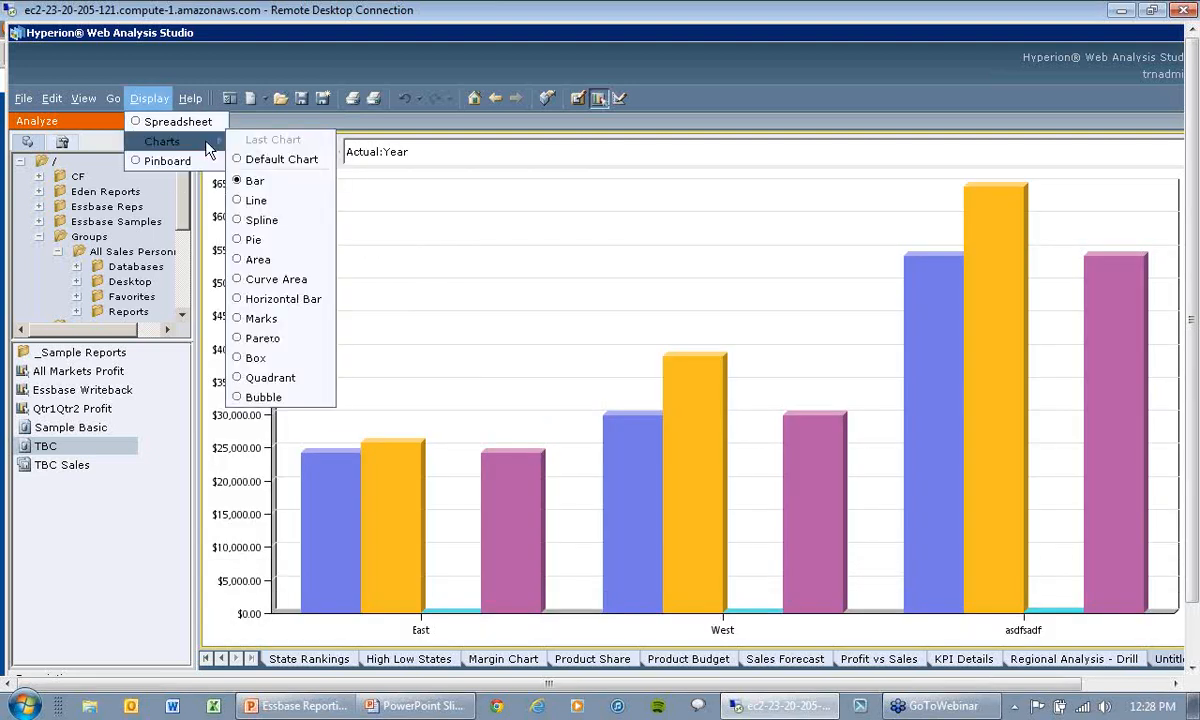
left_click(243, 197)
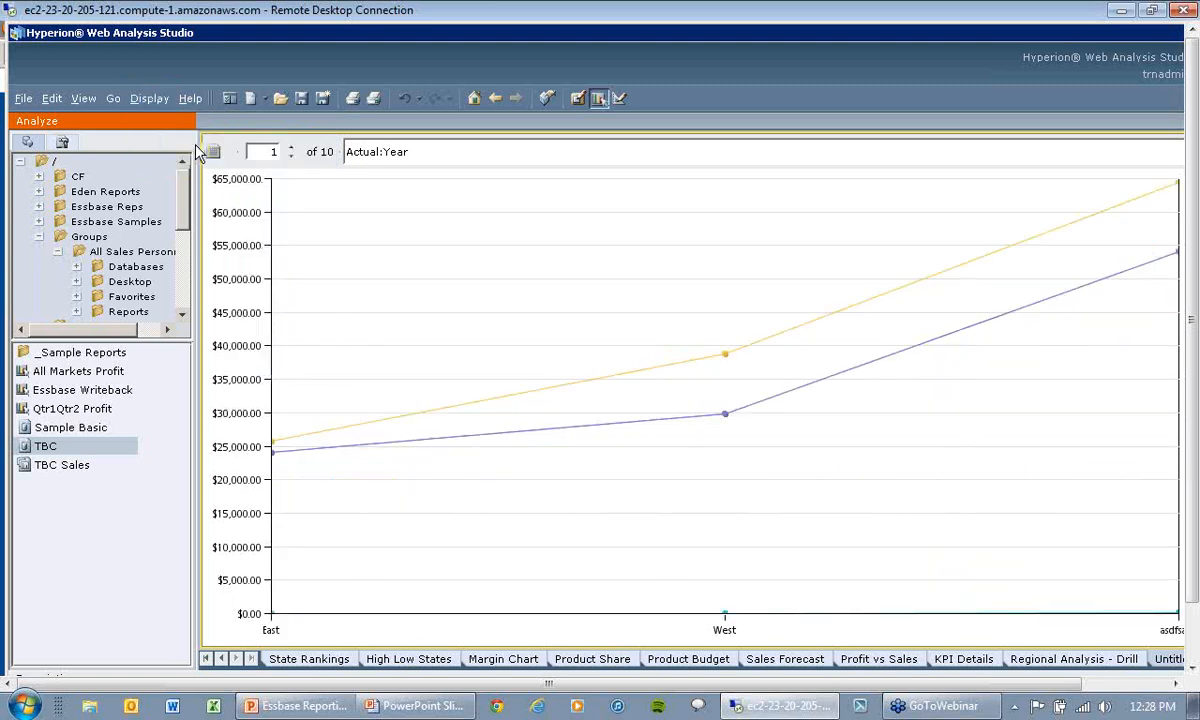
Step: Try the Pinboard display, cancel its traffic light dimension selection, and return to the Spreadsheet display
left_click(152, 98)
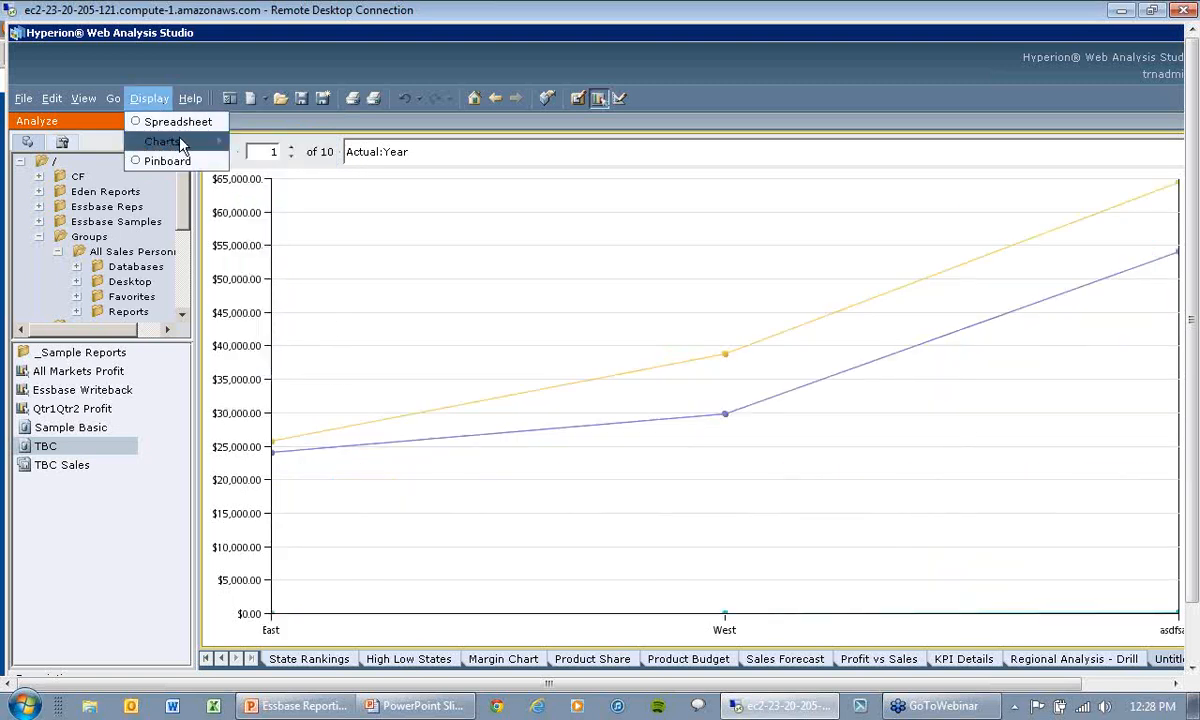
mouse_move(181, 145)
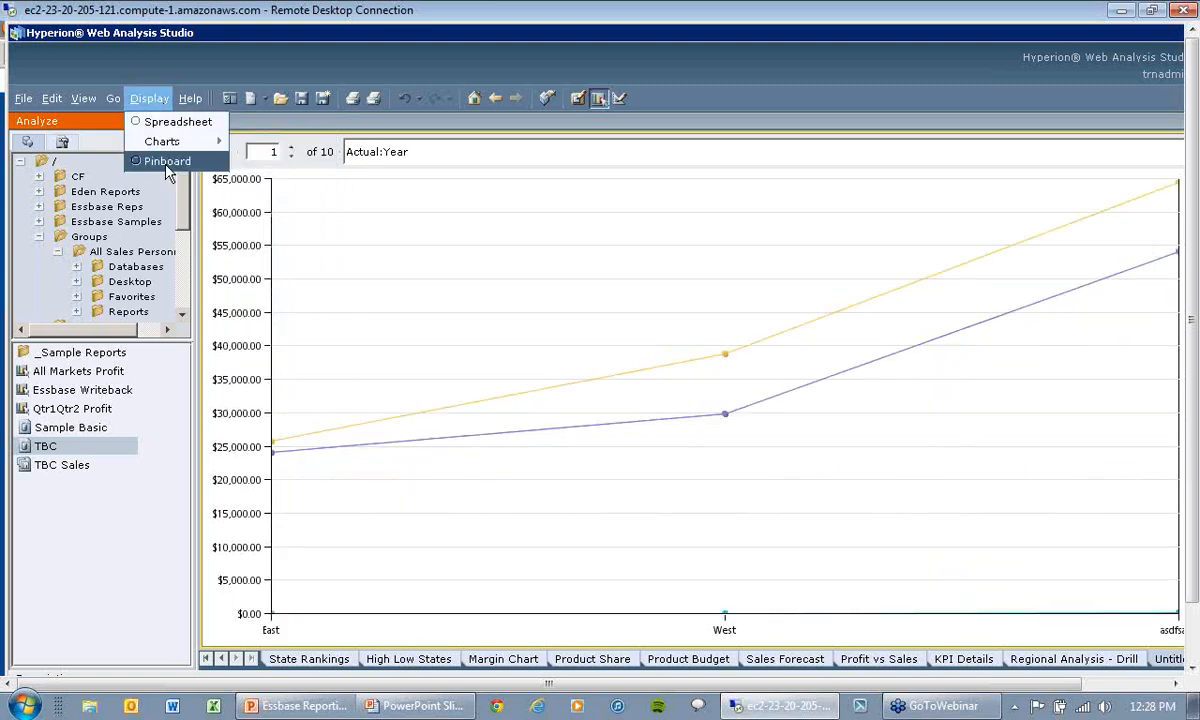
left_click(168, 162)
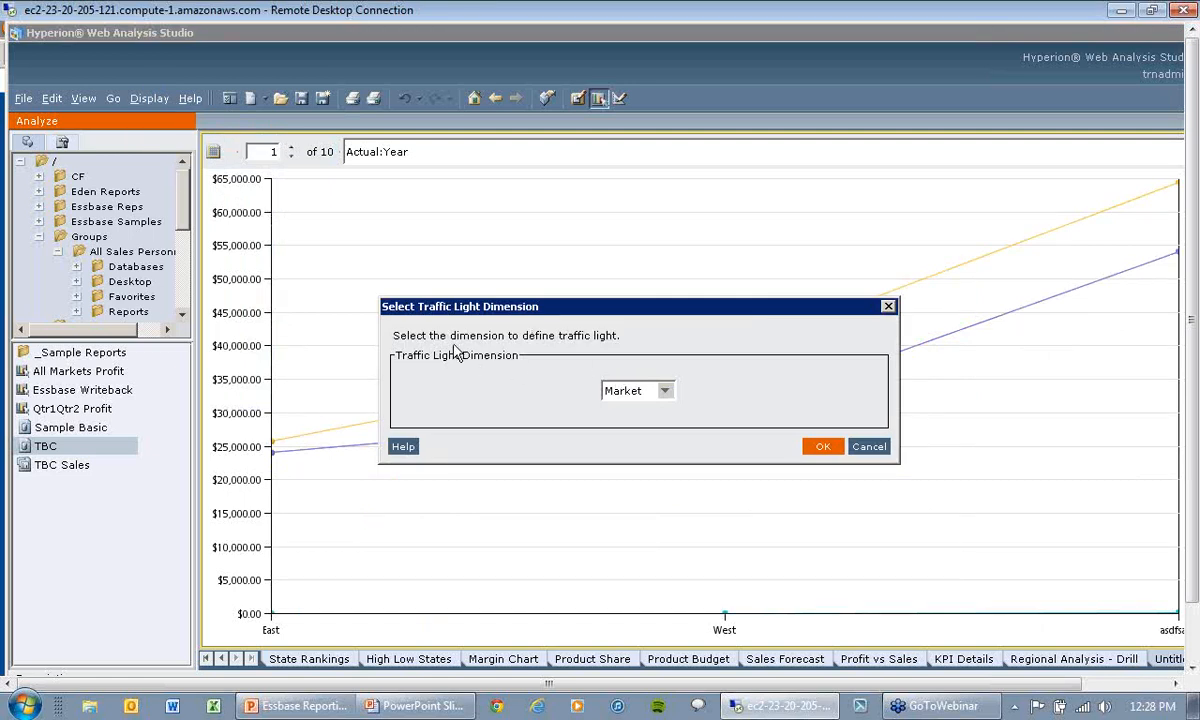
left_click(866, 447)
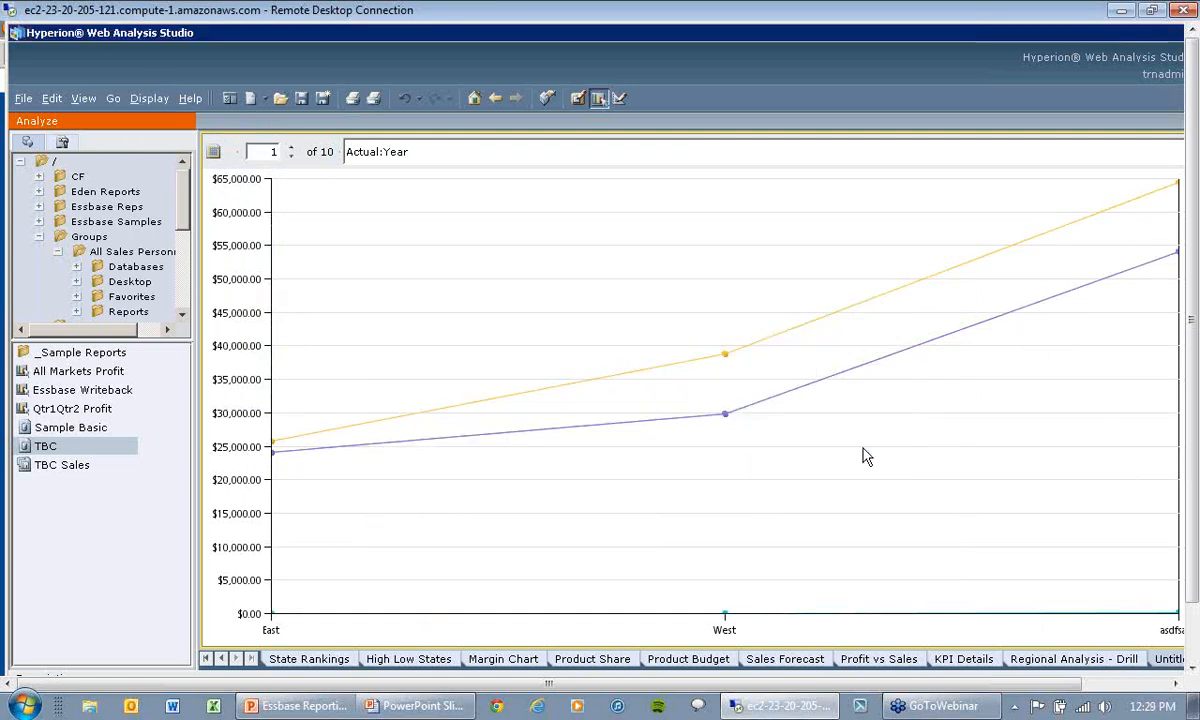
left_click(163, 101)
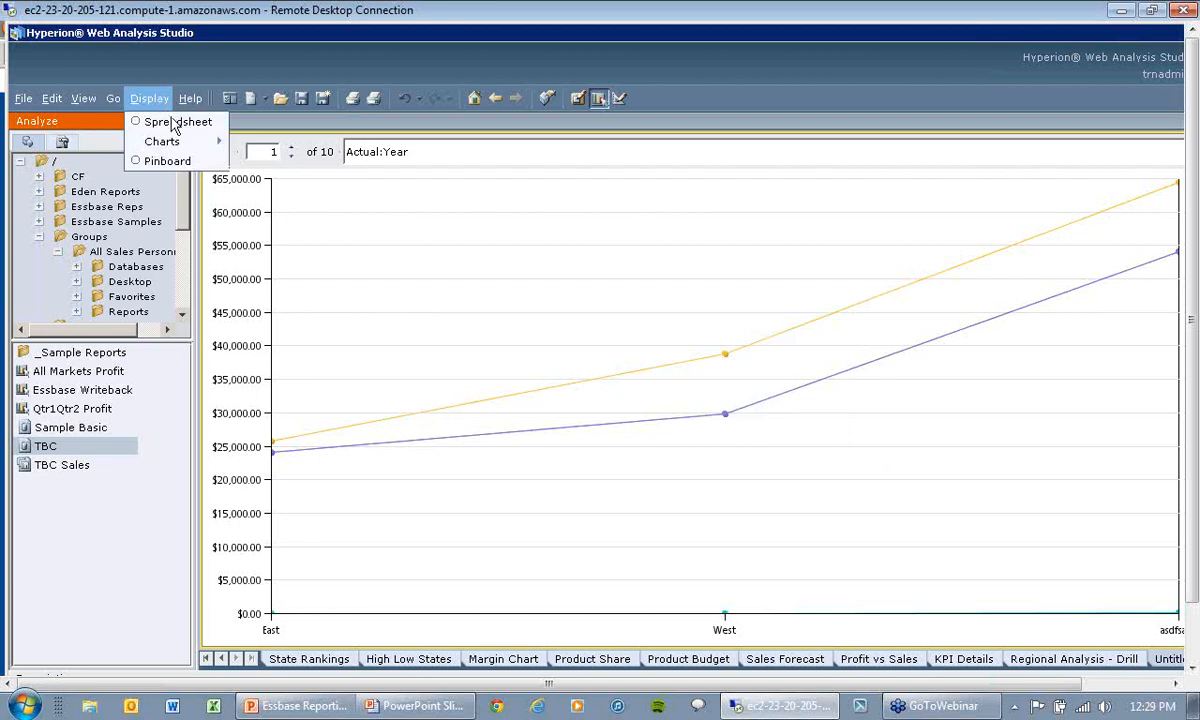
left_click(172, 122)
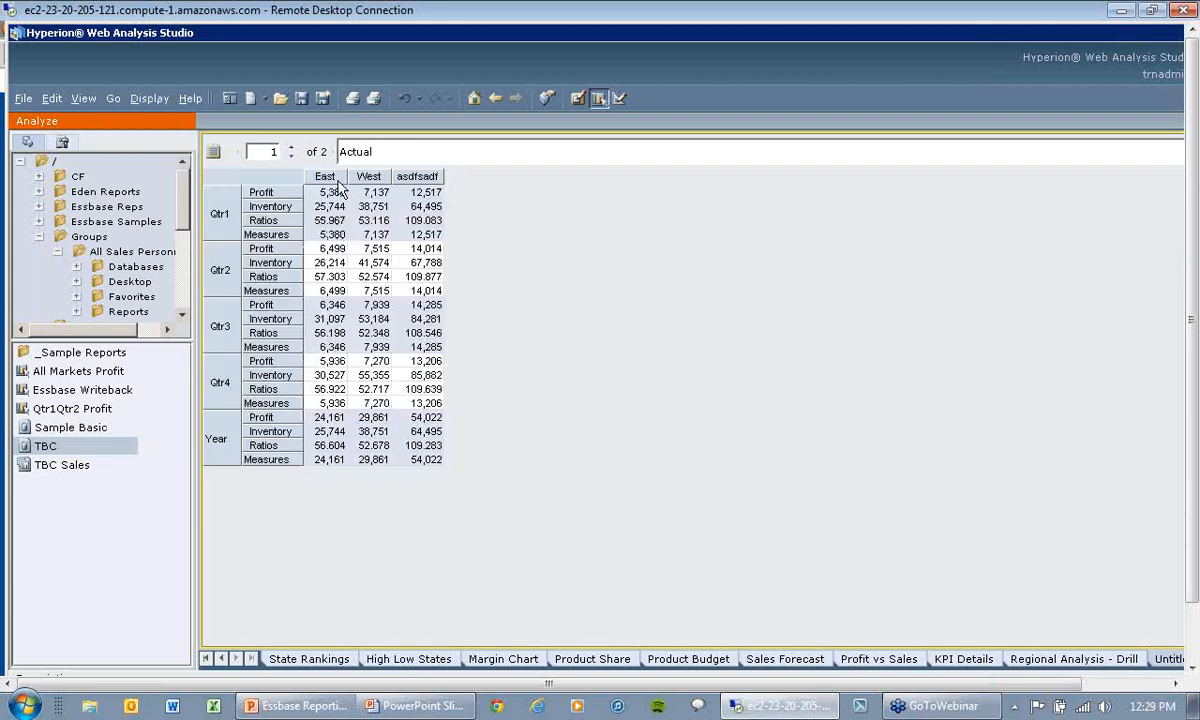
Step: Look over the Traffic Lighting settings for East, including comparison members and assigned limits, and close them without changes
right_click(339, 187)
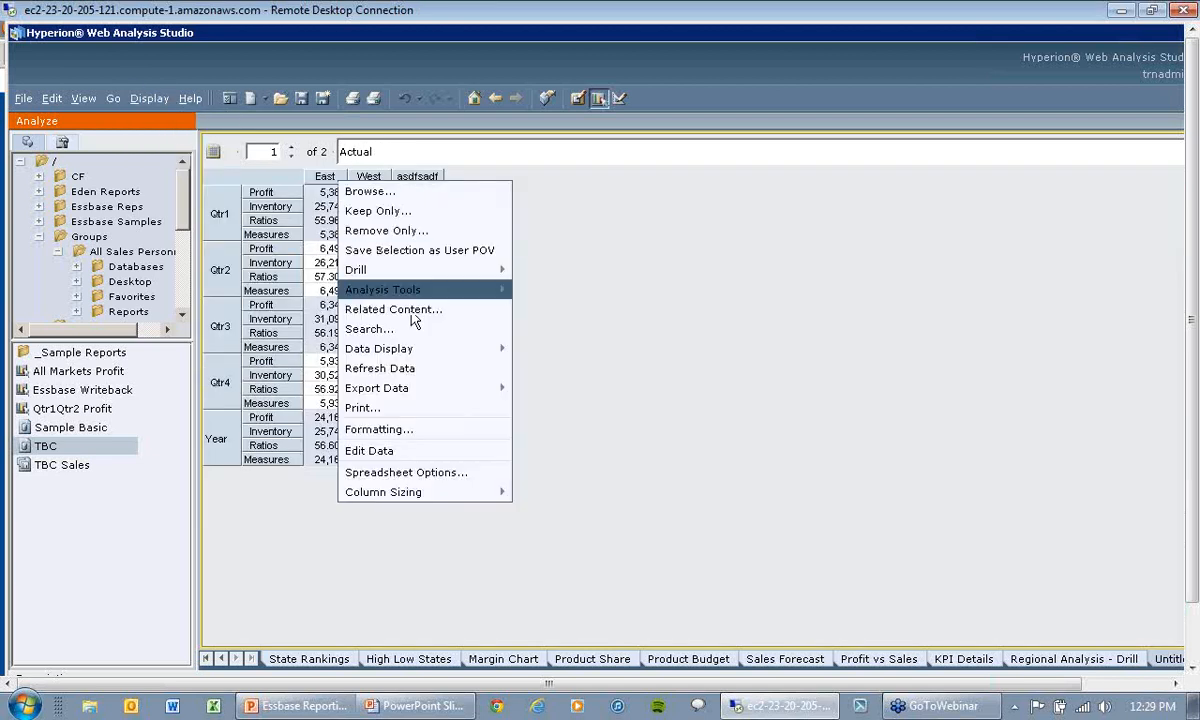
mouse_move(415, 297)
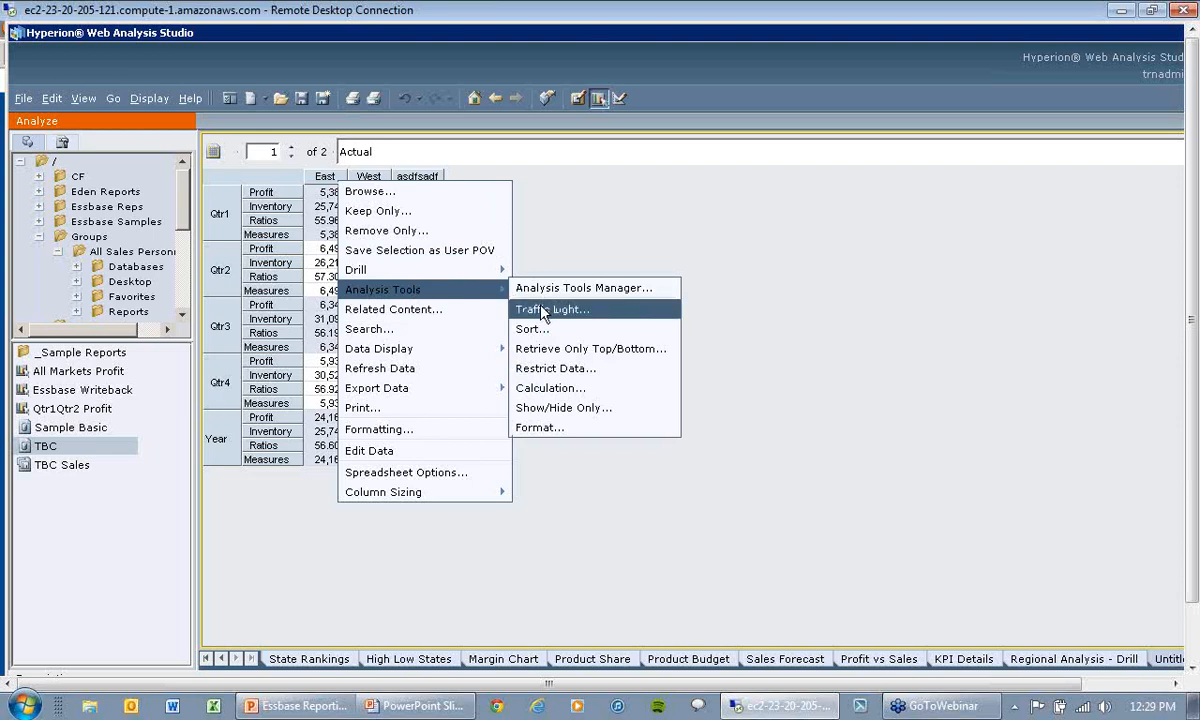
left_click(745, 309)
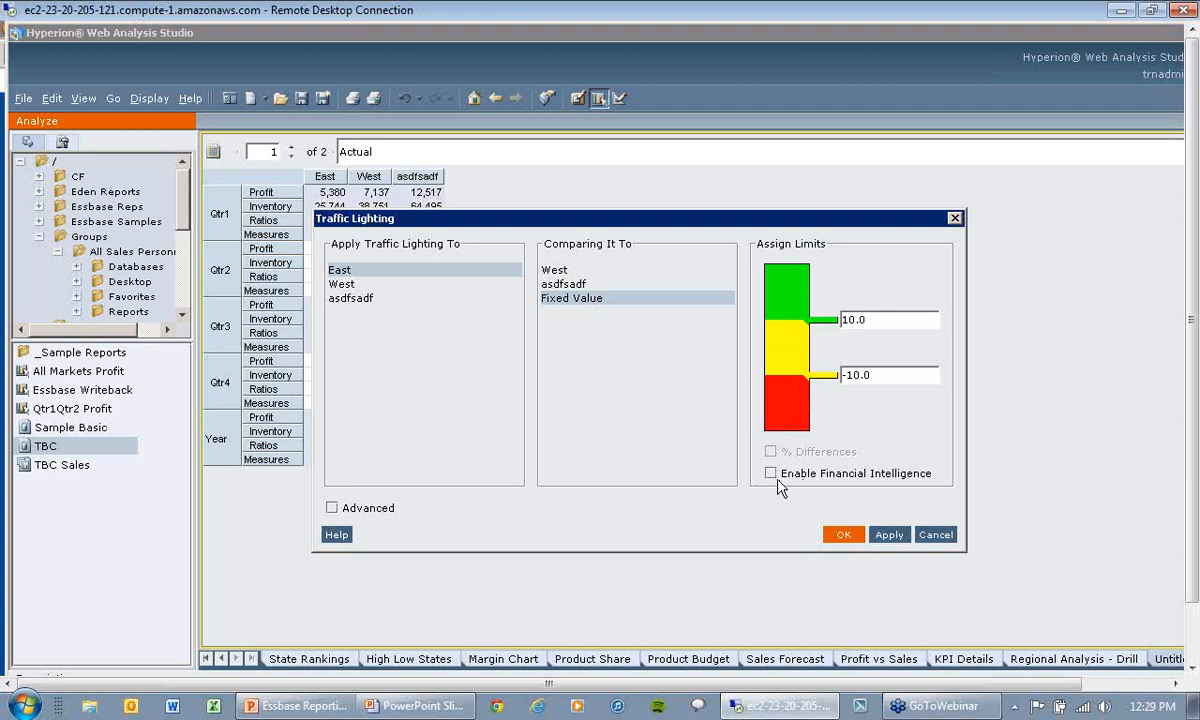
left_click(935, 535)
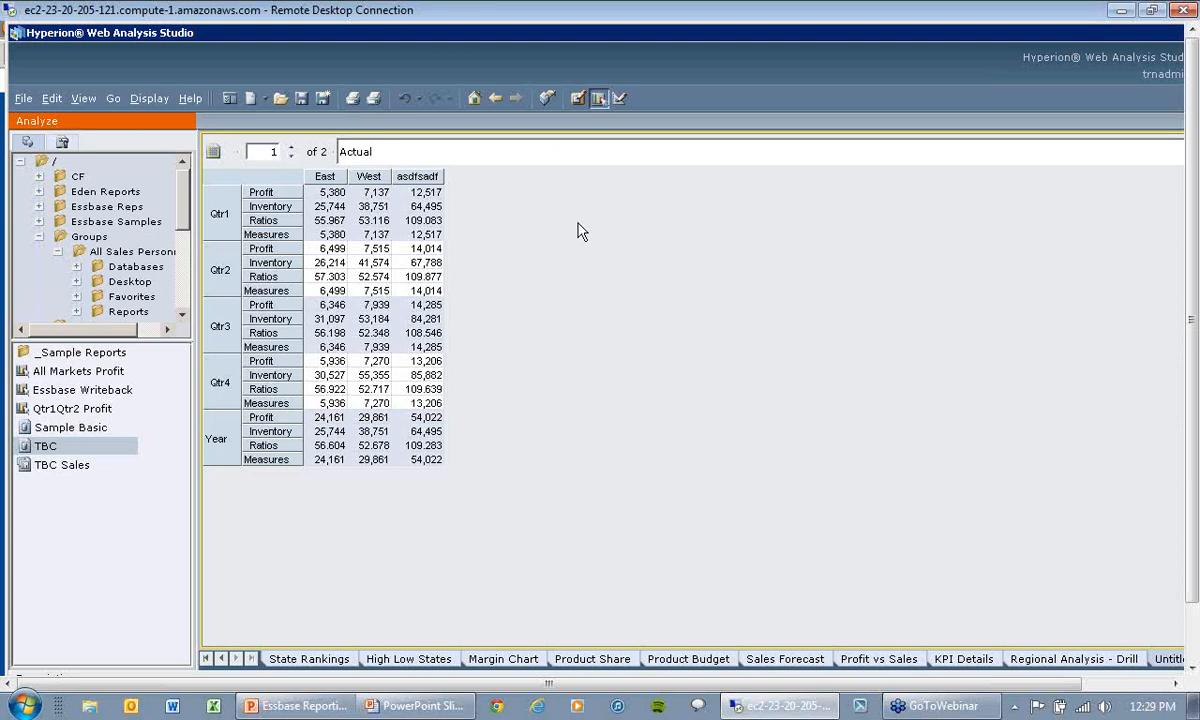
Step: Create a new blank document and show its design canvas
left_click(22, 99)
mouse_move(35, 122)
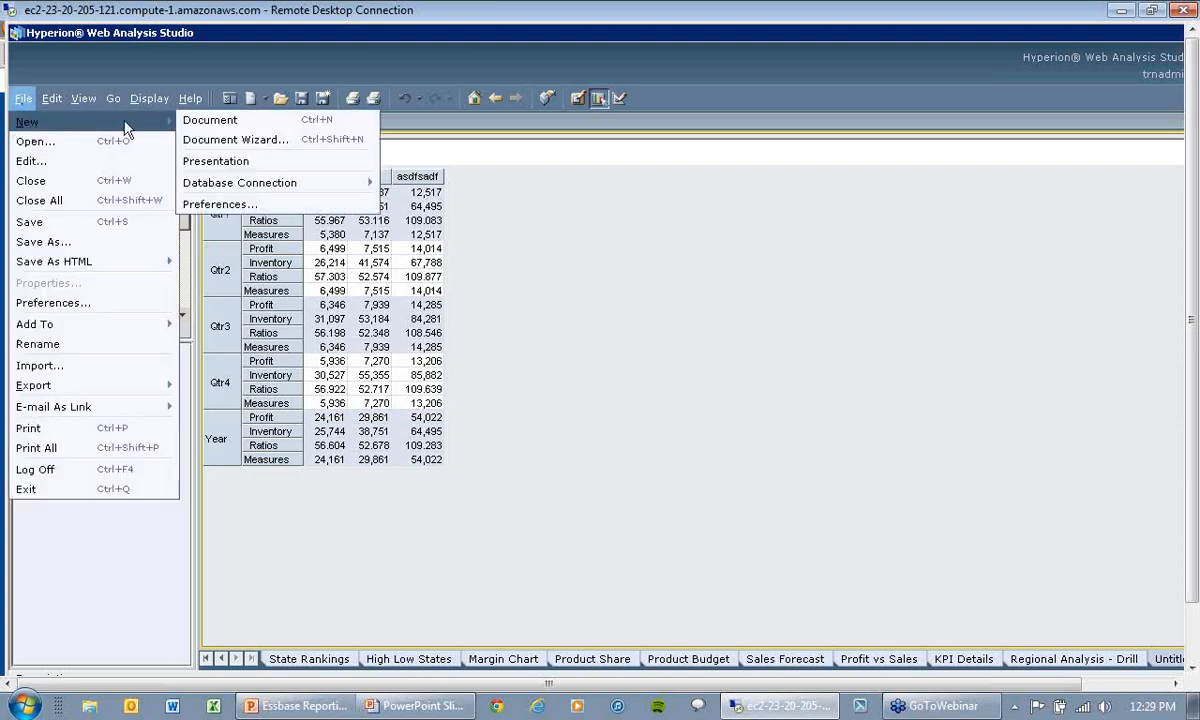
left_click(196, 121)
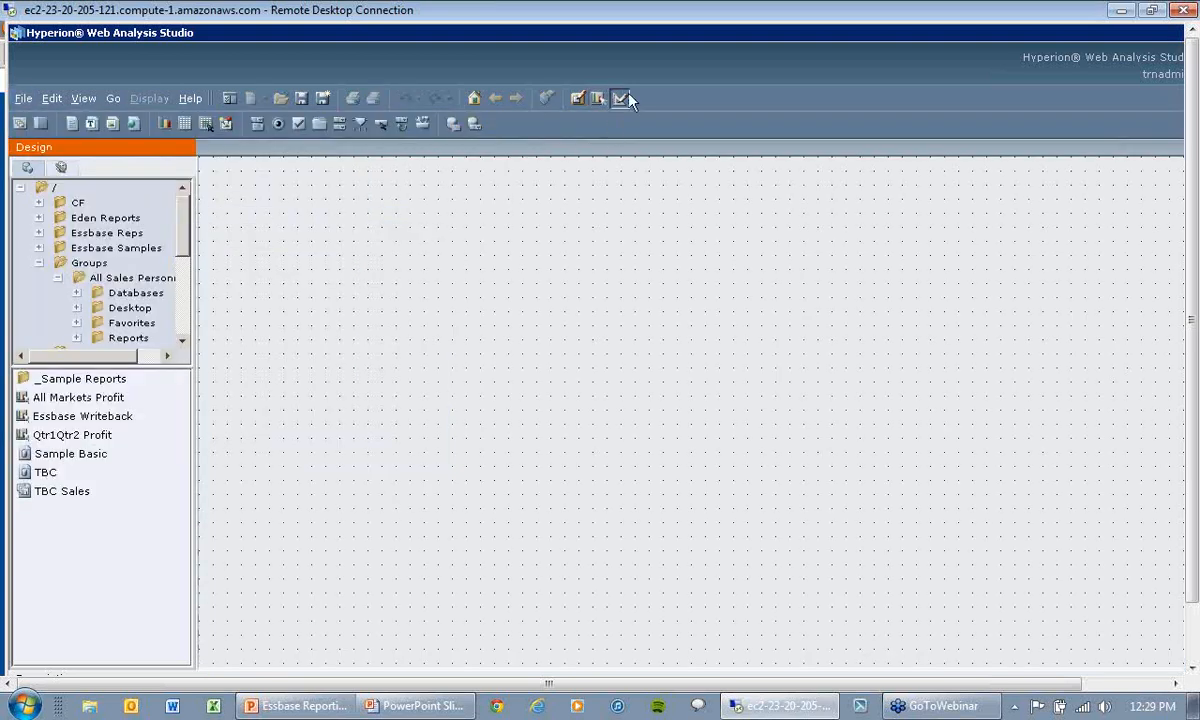
left_click(619, 99)
Step: Switch to the PowerPoint slide show and advance to the Web Analysis Basic Analytics slide
key("alt+Tab")
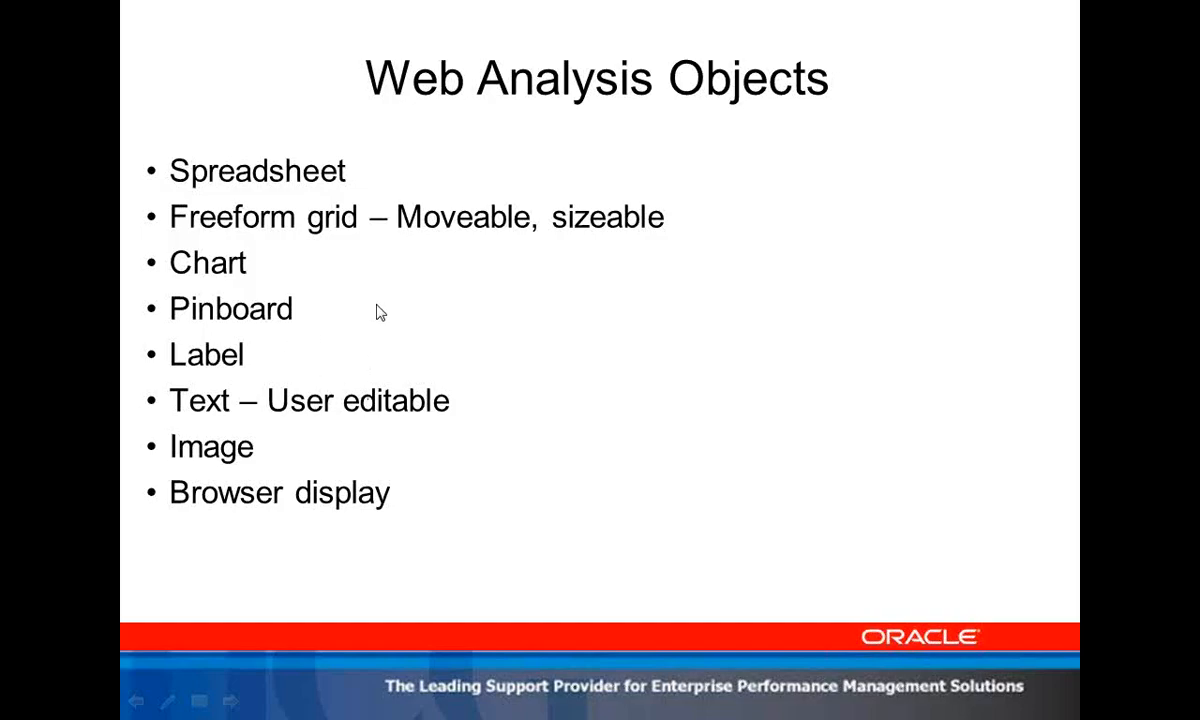
left_click(377, 305)
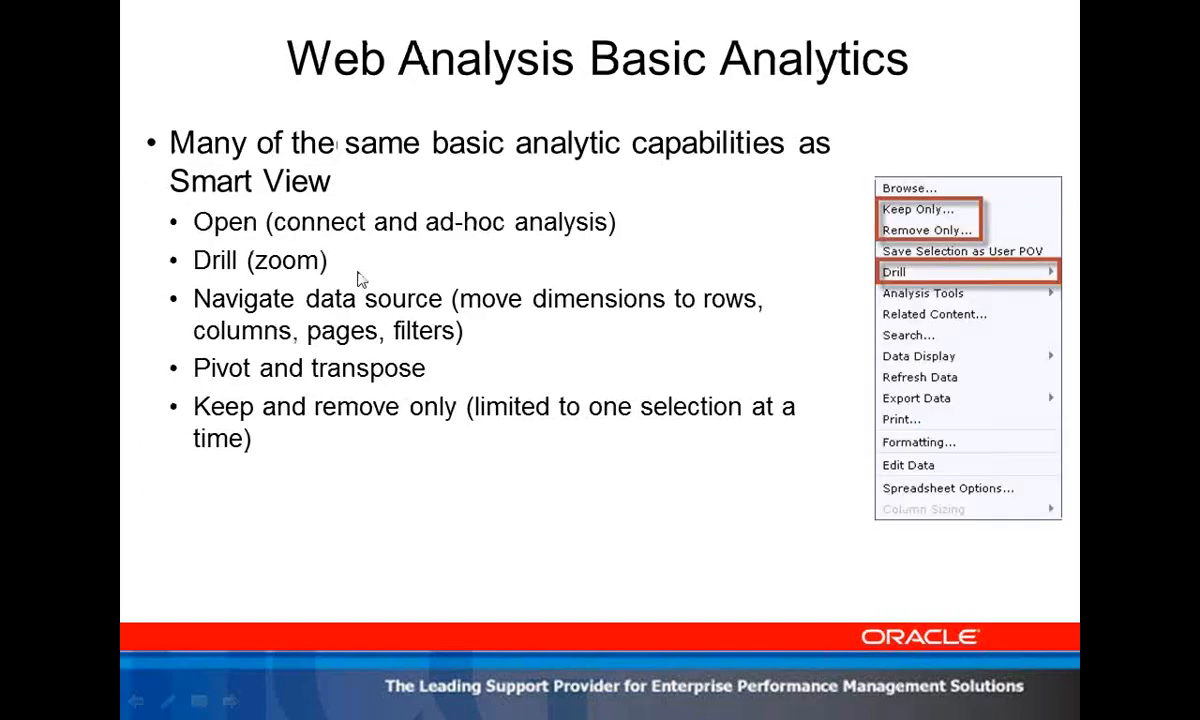
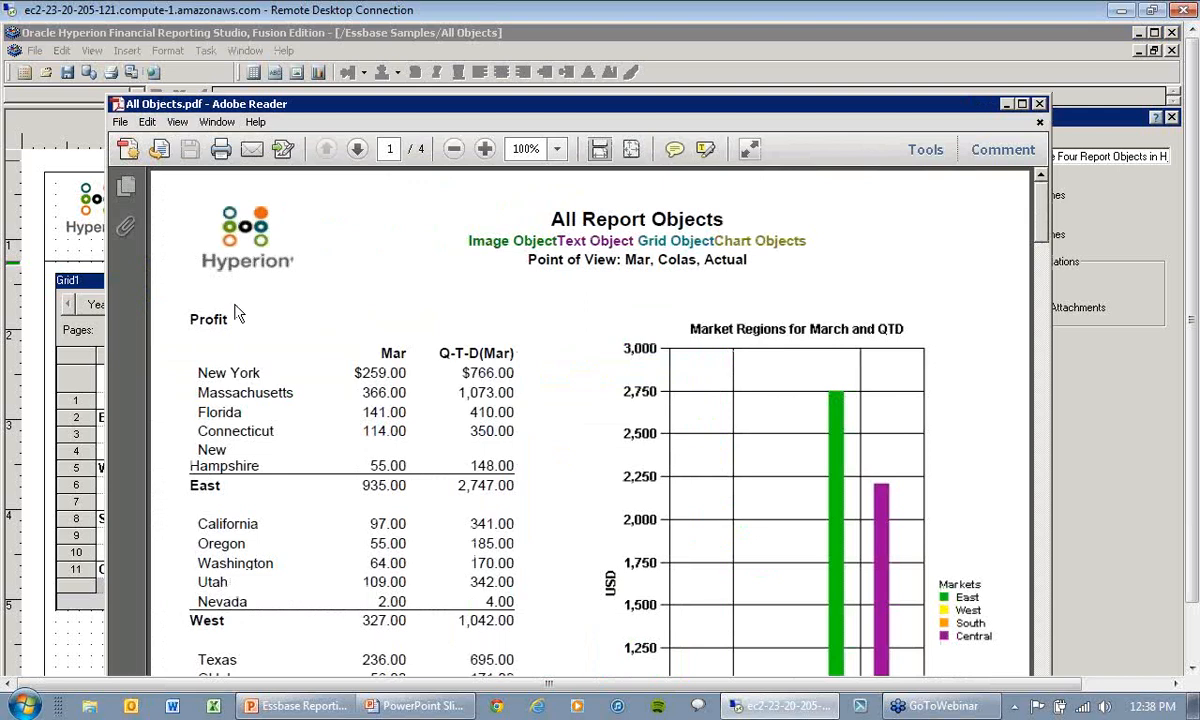
Step: Page through the All Objects PDF to page 4, close it, and briefly preview the report as PDF again
left_click(358, 150)
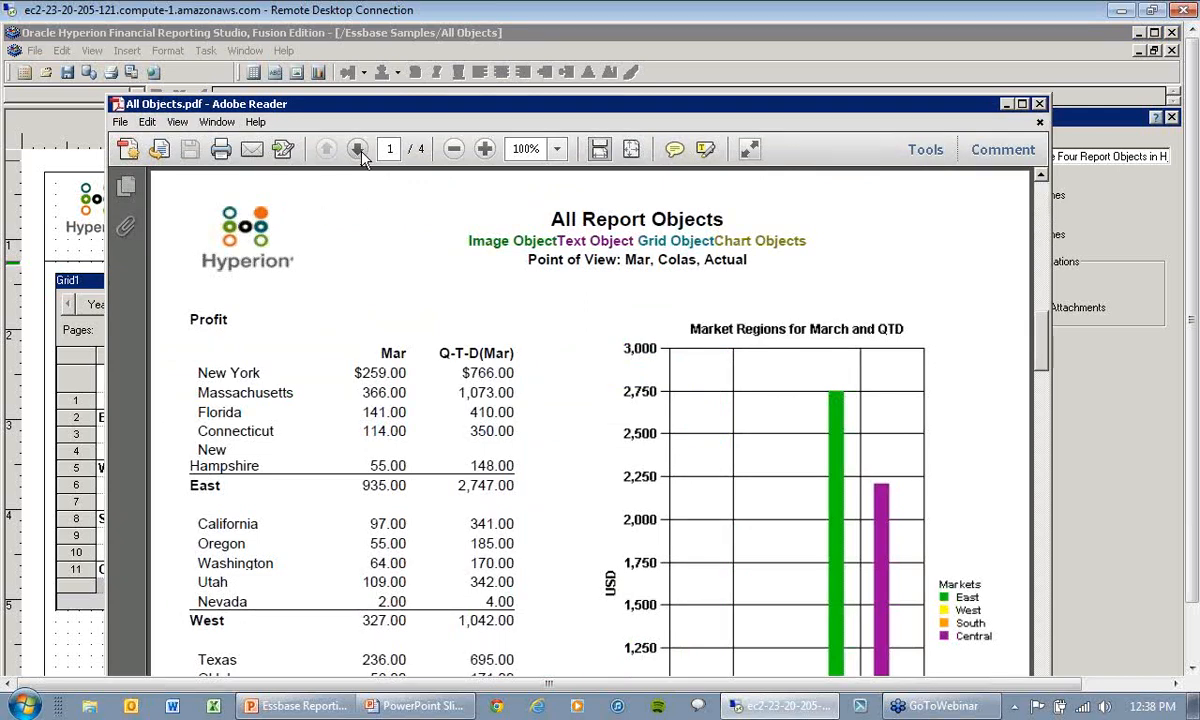
left_click(358, 150)
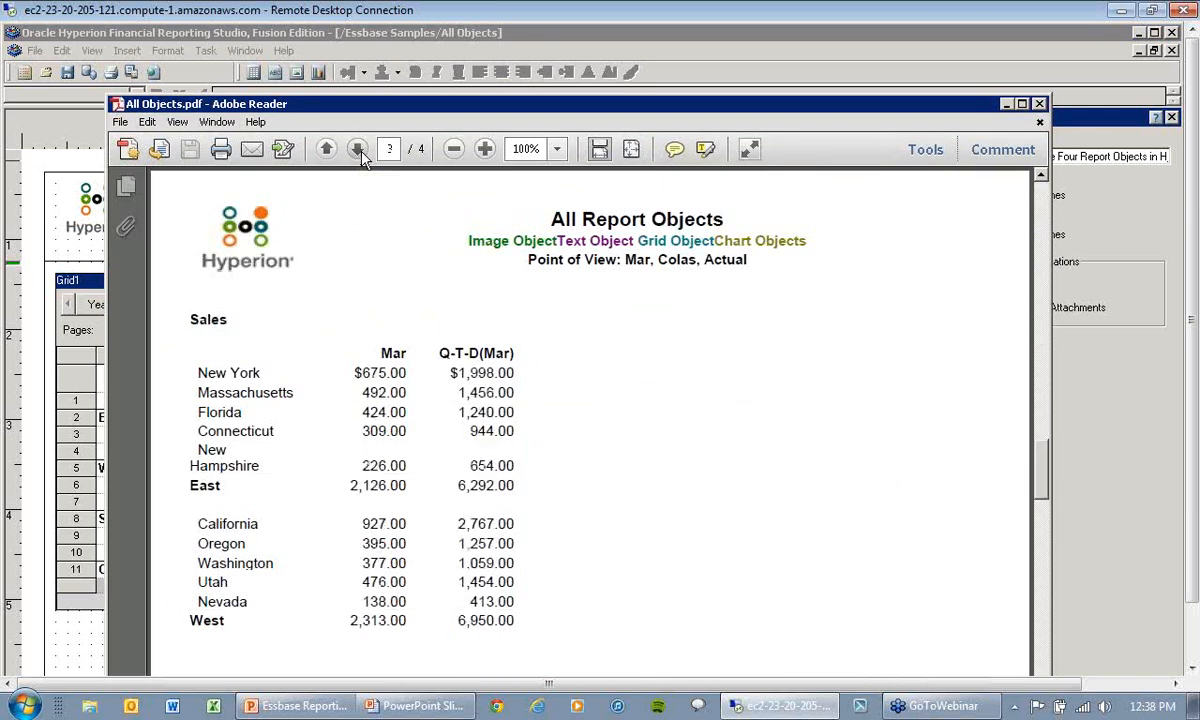
left_click(358, 150)
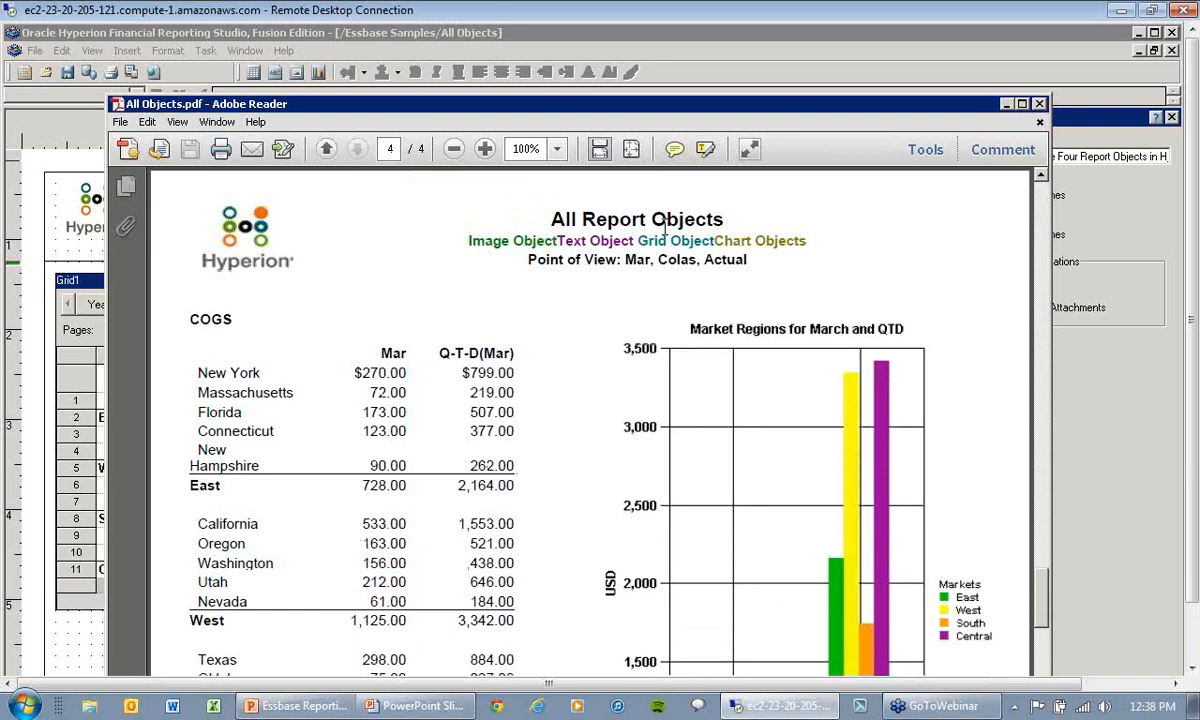
left_click(1039, 105)
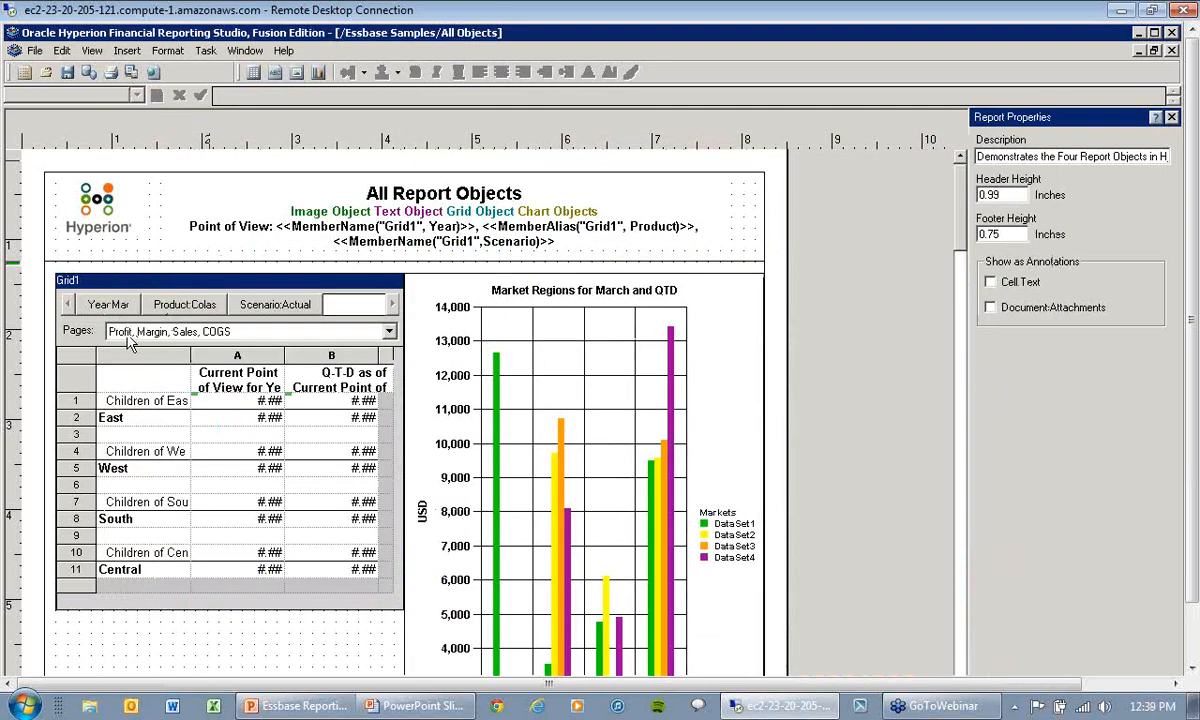
left_click(131, 74)
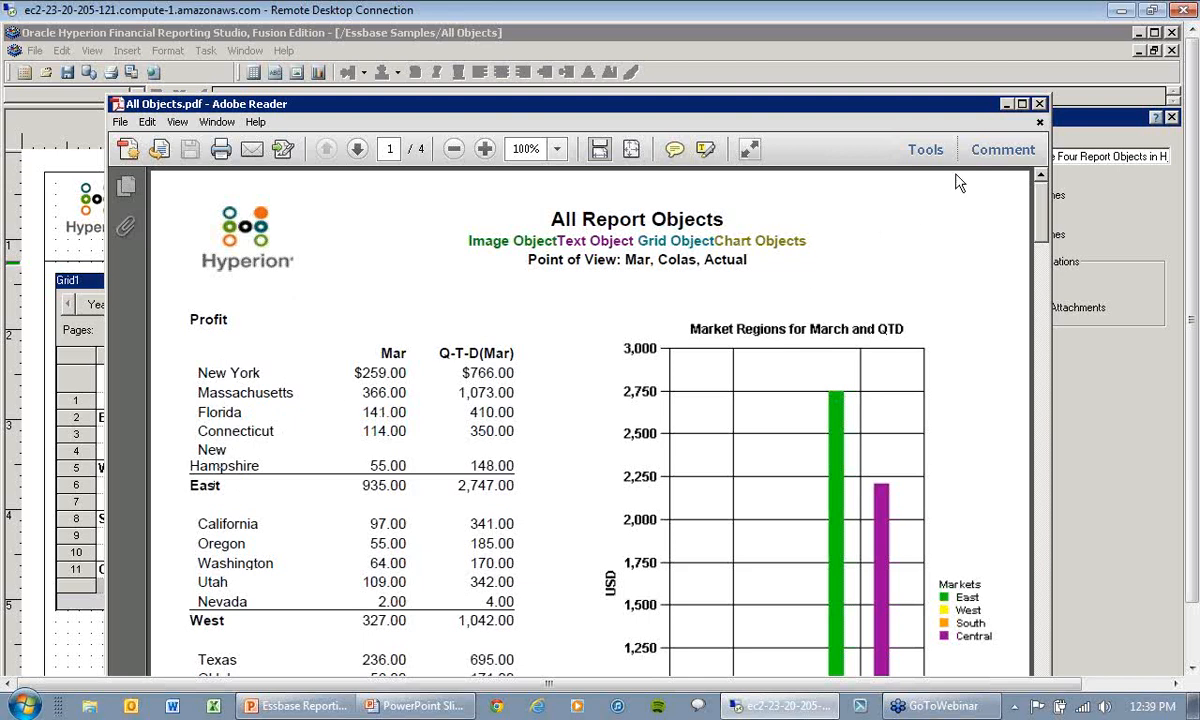
left_click(1040, 104)
Step: Select the Market Regions chart and review which Grid1 rows are included in its data range
left_click(643, 394)
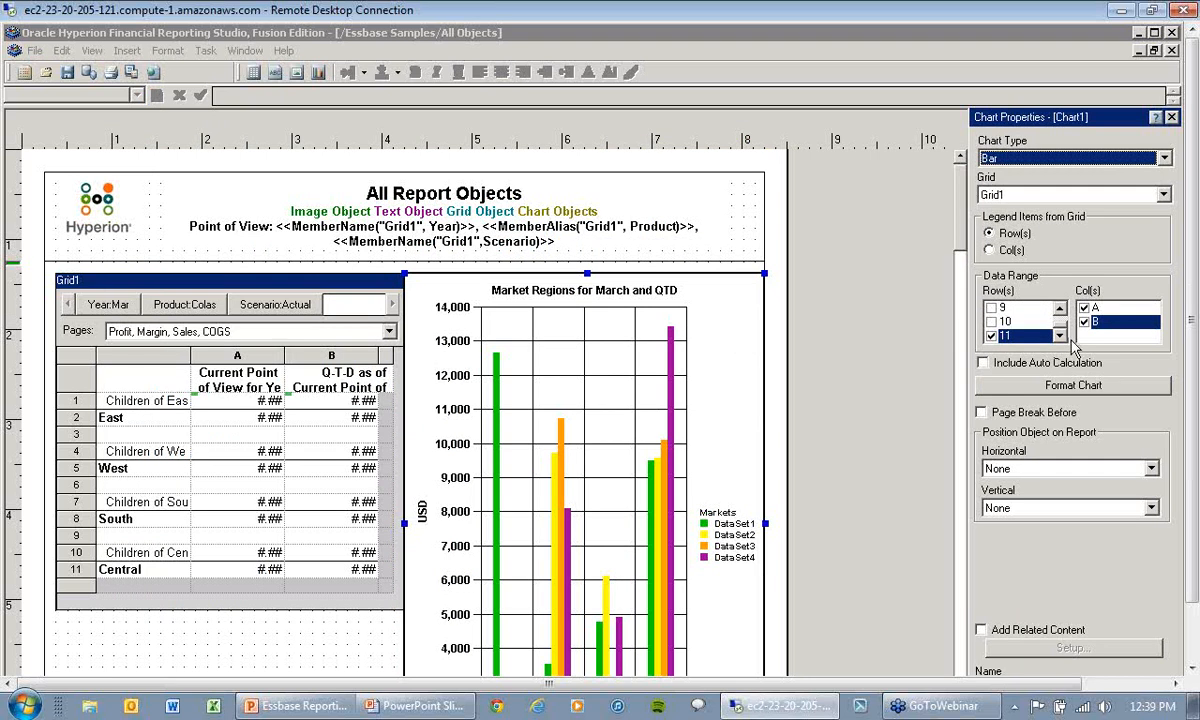
scroll(1058, 314, "up", 1)
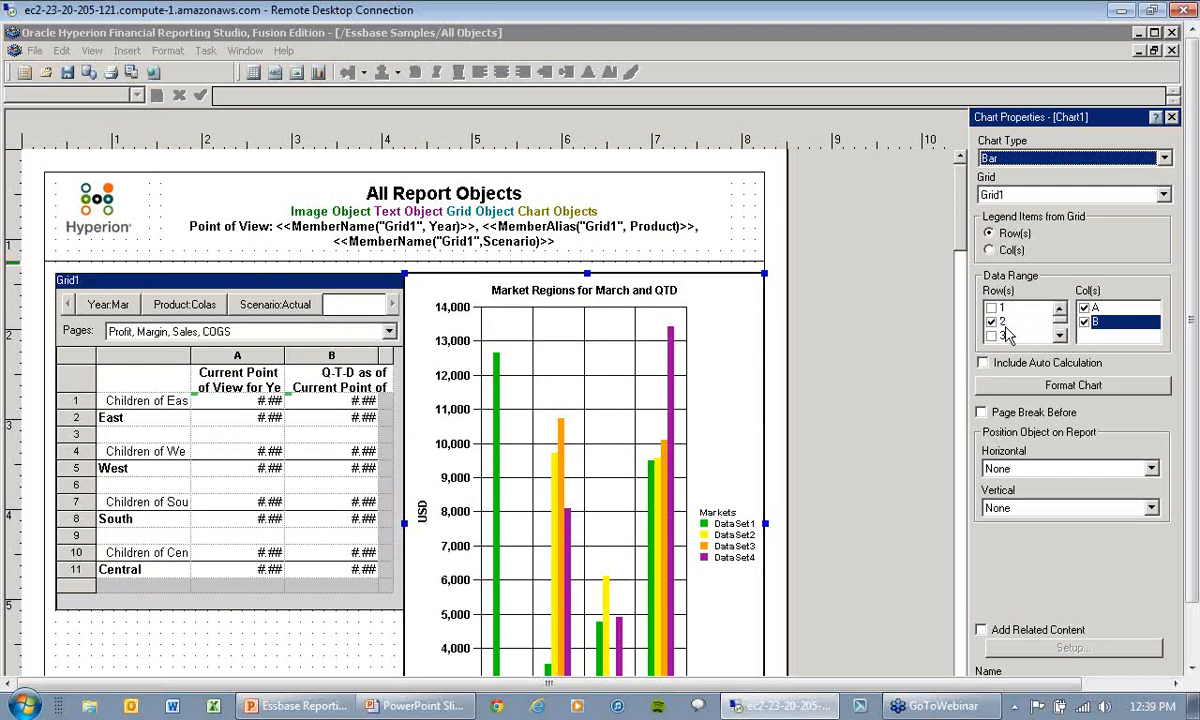
left_click(1059, 337)
left_click(1059, 337)
left_click(1059, 337)
left_click(1059, 337)
left_click(1059, 337)
left_click(1059, 337)
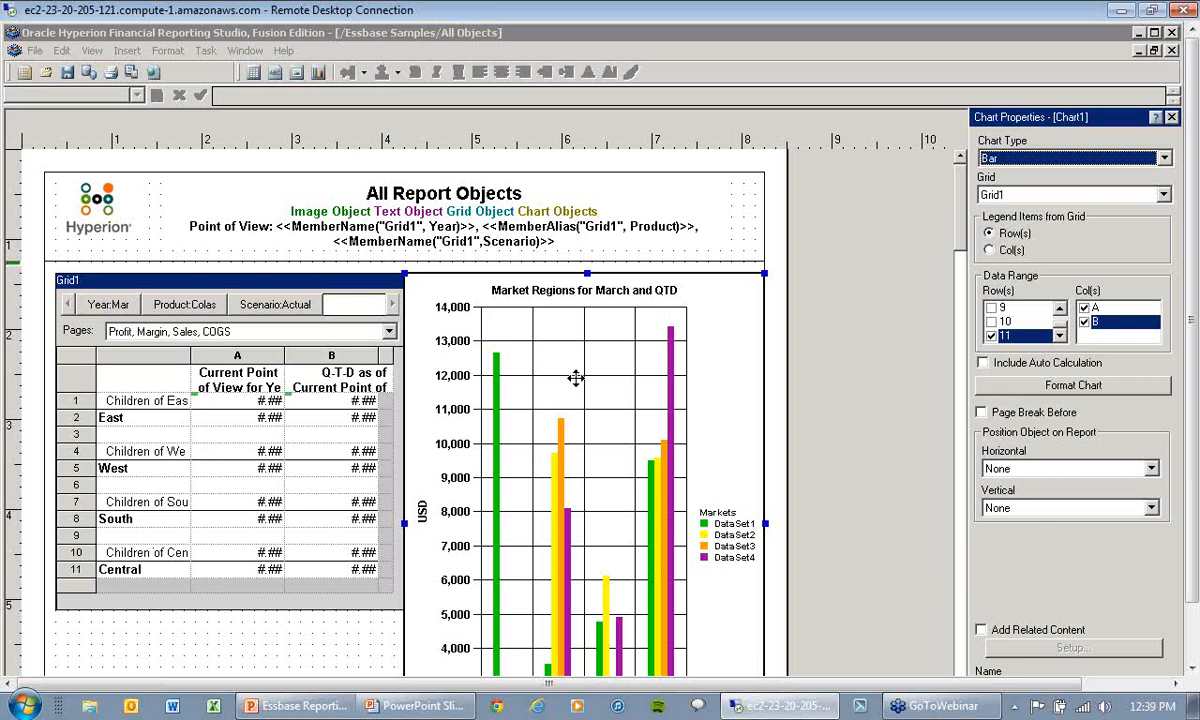
Step: Preview the report as PDF, examine the first page's regional totals and chart, and close the preview
left_click(135, 78)
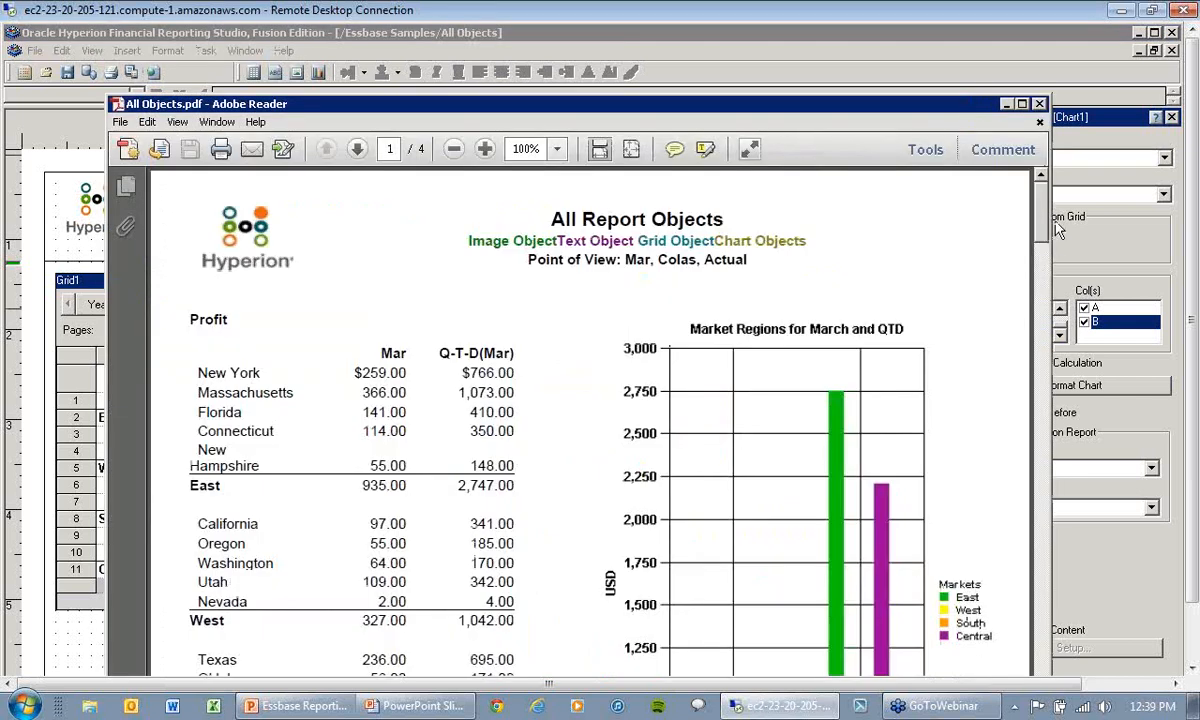
scroll(982, 249, "down", 5)
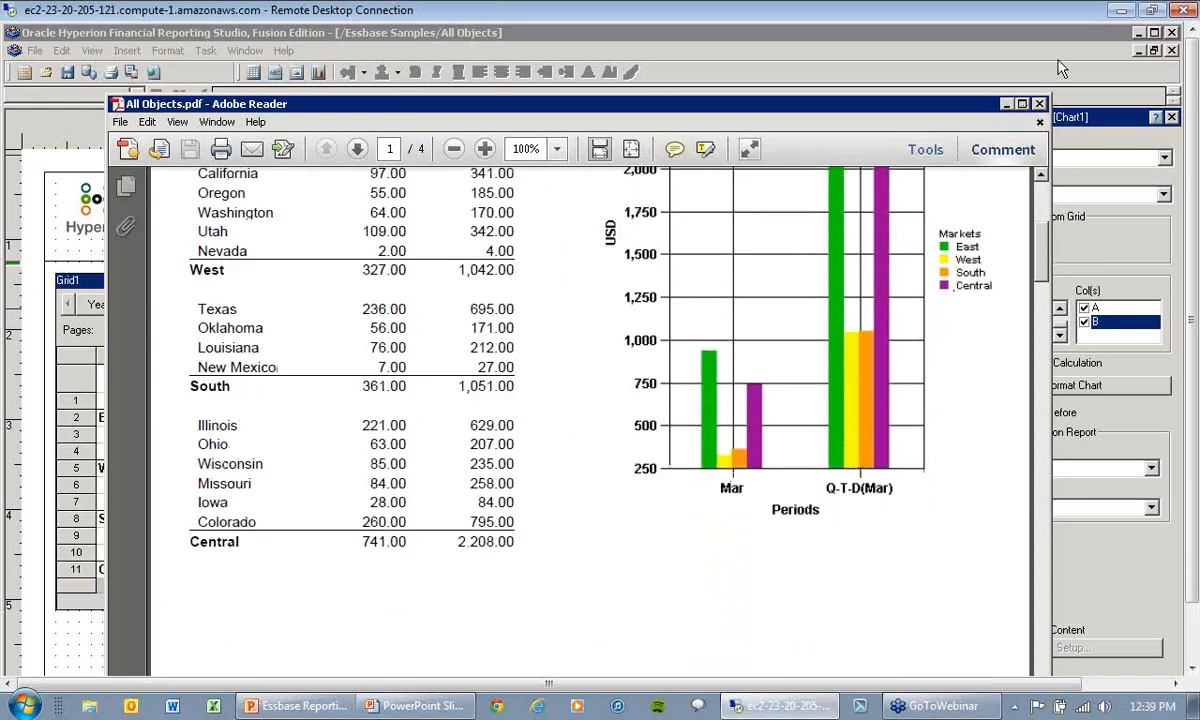
left_click(1039, 105)
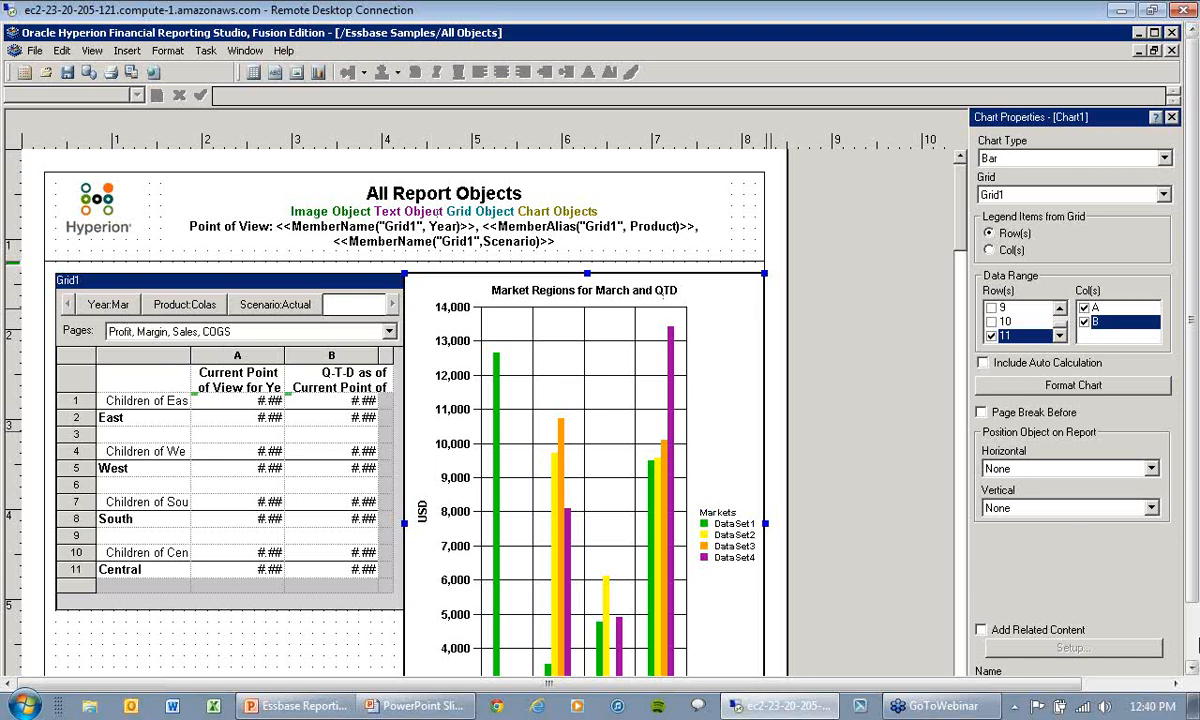
Step: Switch to EPM Workspace in Firefox and open the All Objects report from the Essbase Samples folder
left_click(1192, 646)
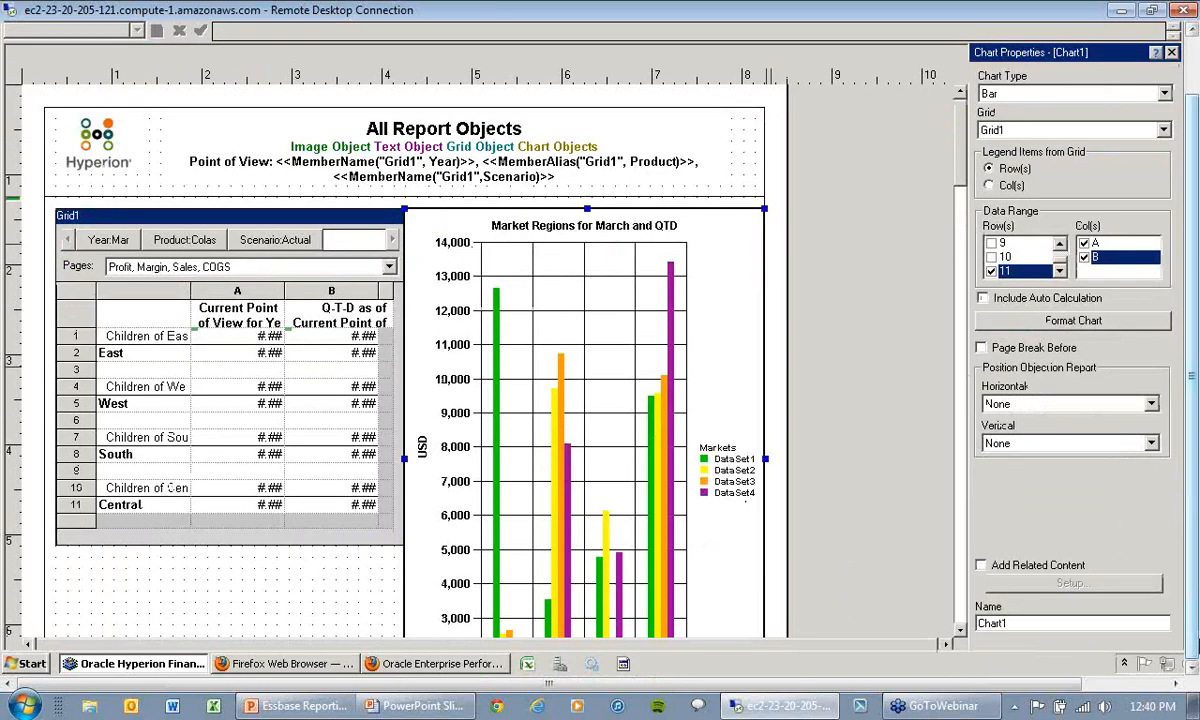
left_click(413, 665)
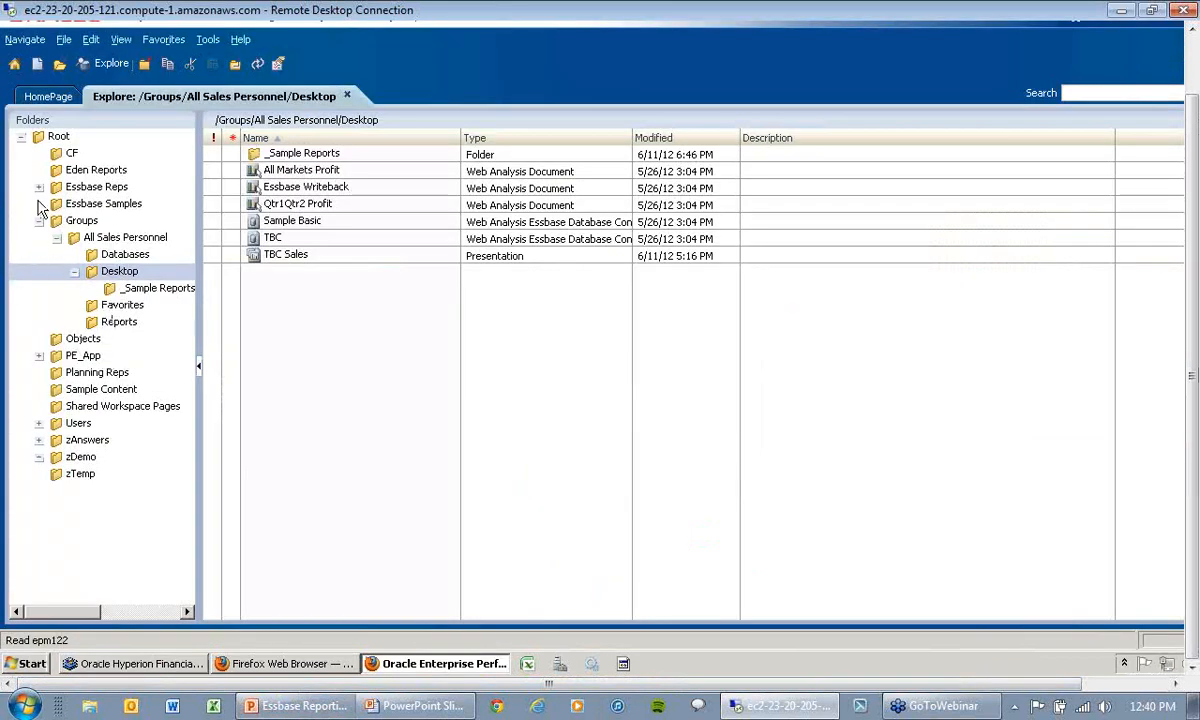
left_click(92, 202)
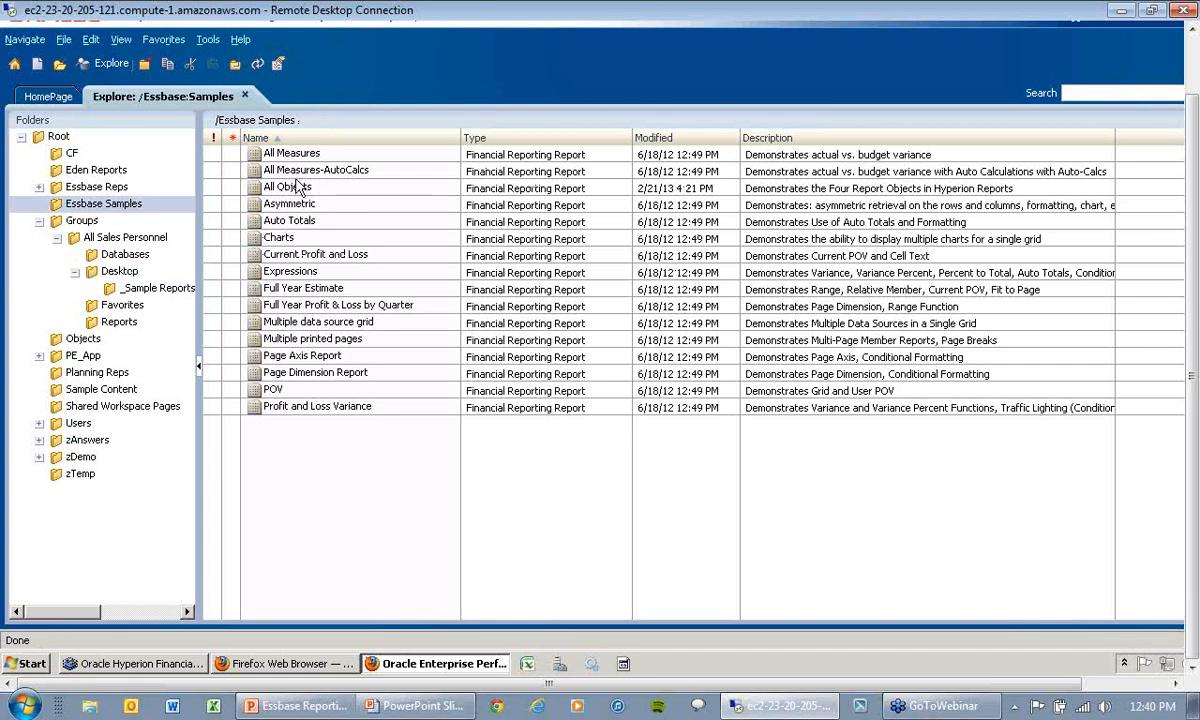
double_click(298, 190)
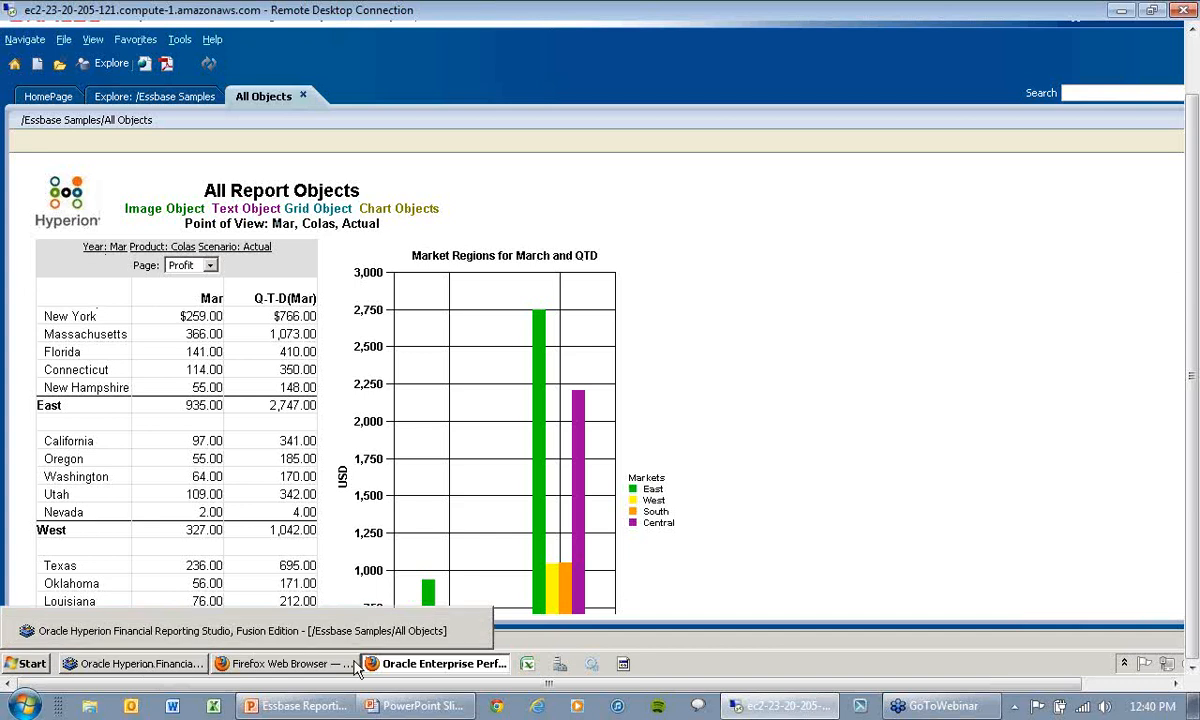
Step: Look at the report design in Financial Reporting Studio and return to the web version in EPM Workspace
mouse_move(165, 670)
left_click(165, 630)
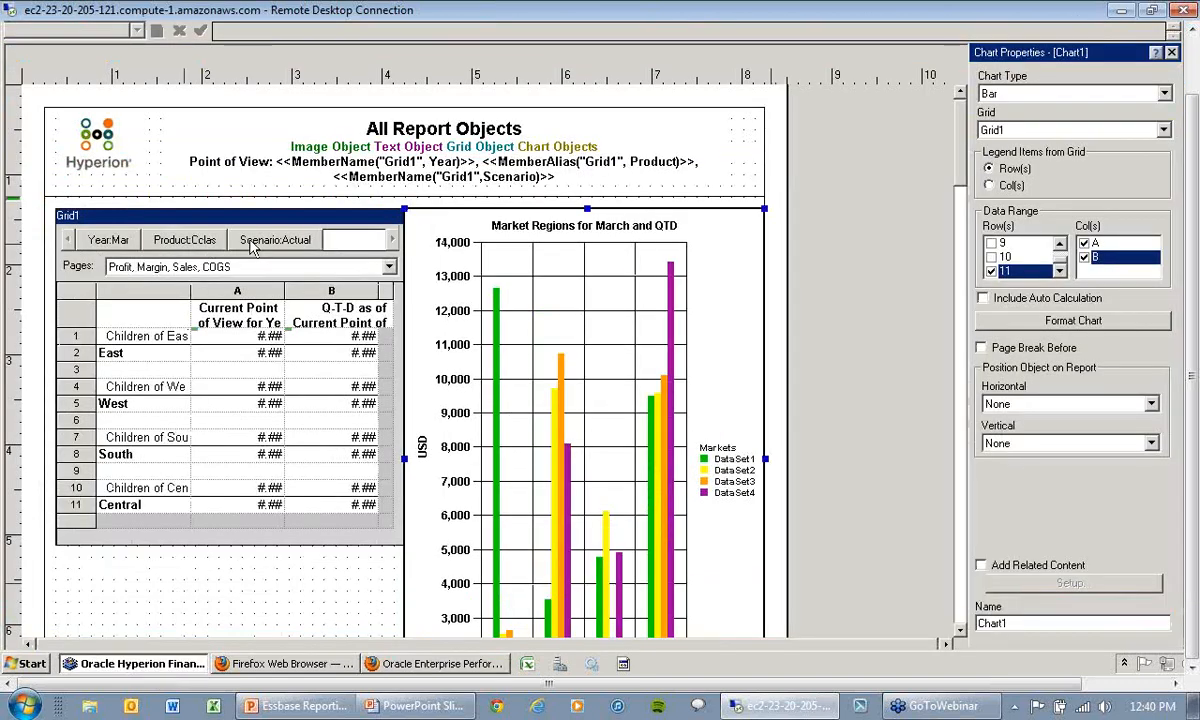
left_click(435, 663)
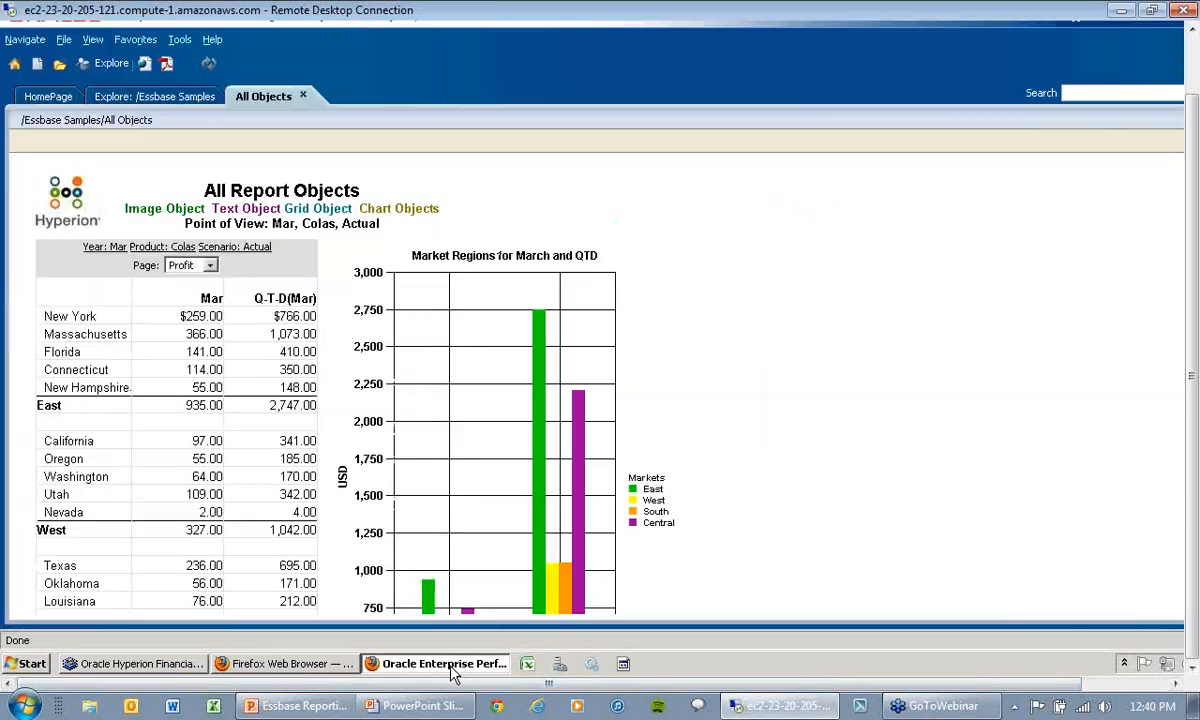
Step: Set the report's Year point of view to Apr
left_click(117, 251)
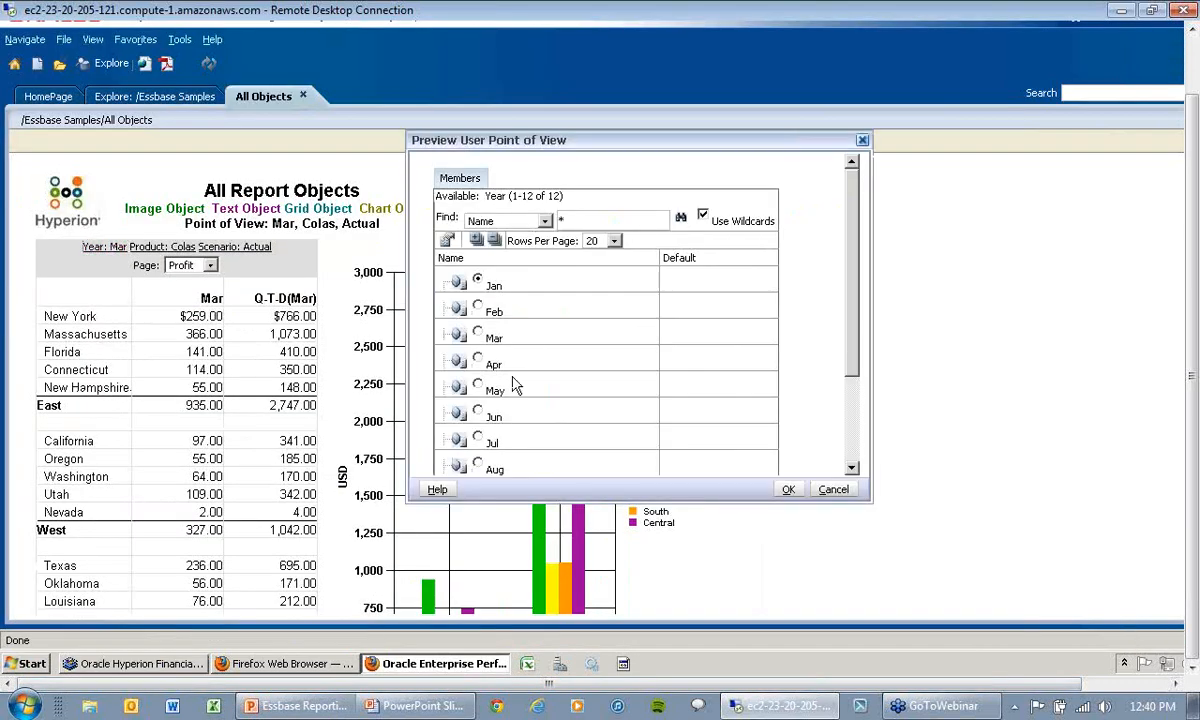
left_click(477, 360)
left_click(788, 489)
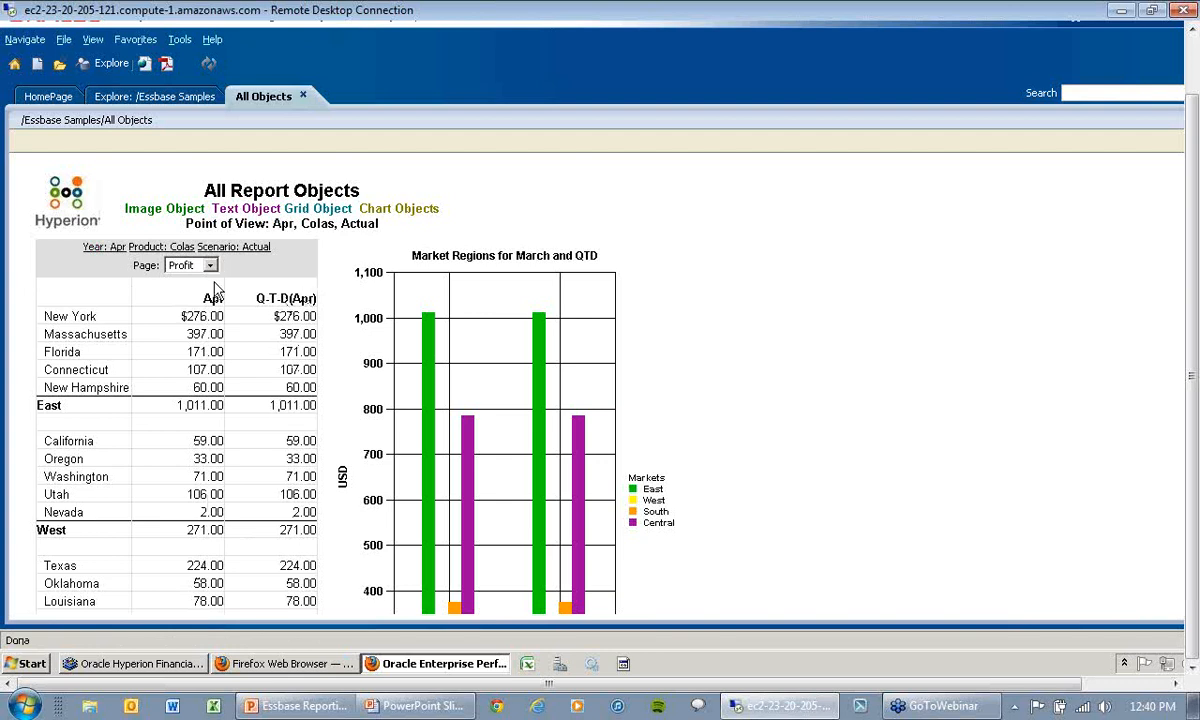
Step: Expand the Product members and set the report's Product point of view to 200 (Root Beer)
left_click(146, 246)
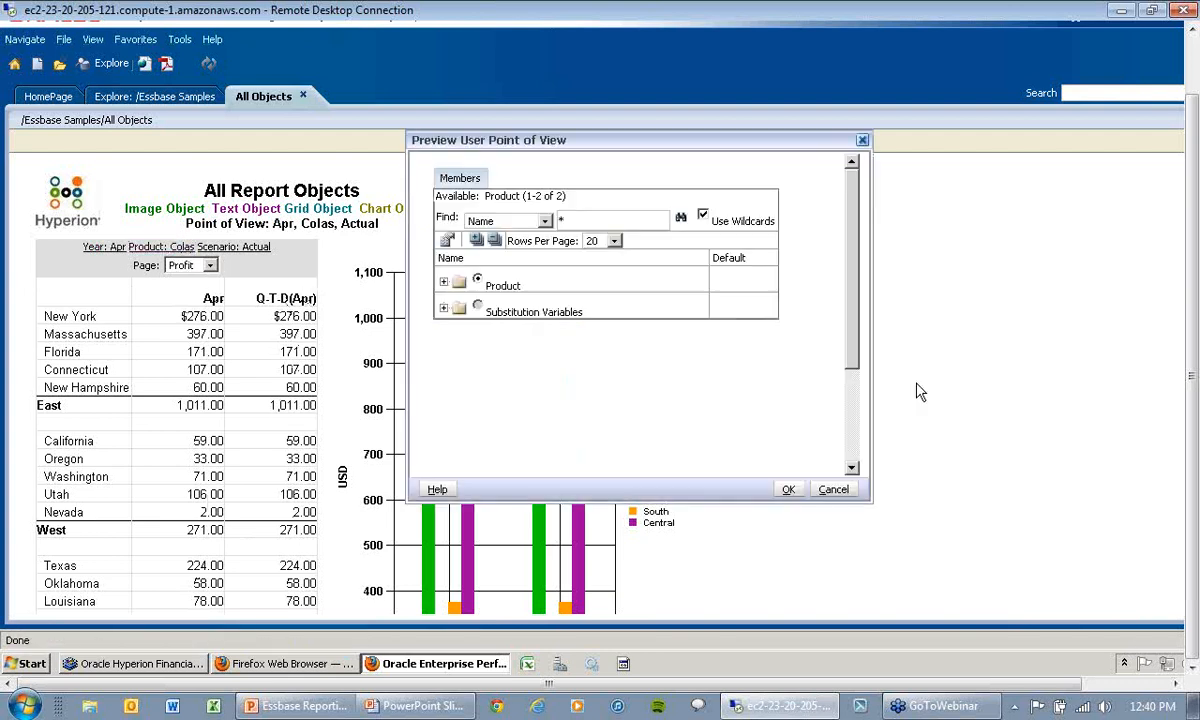
left_click(444, 283)
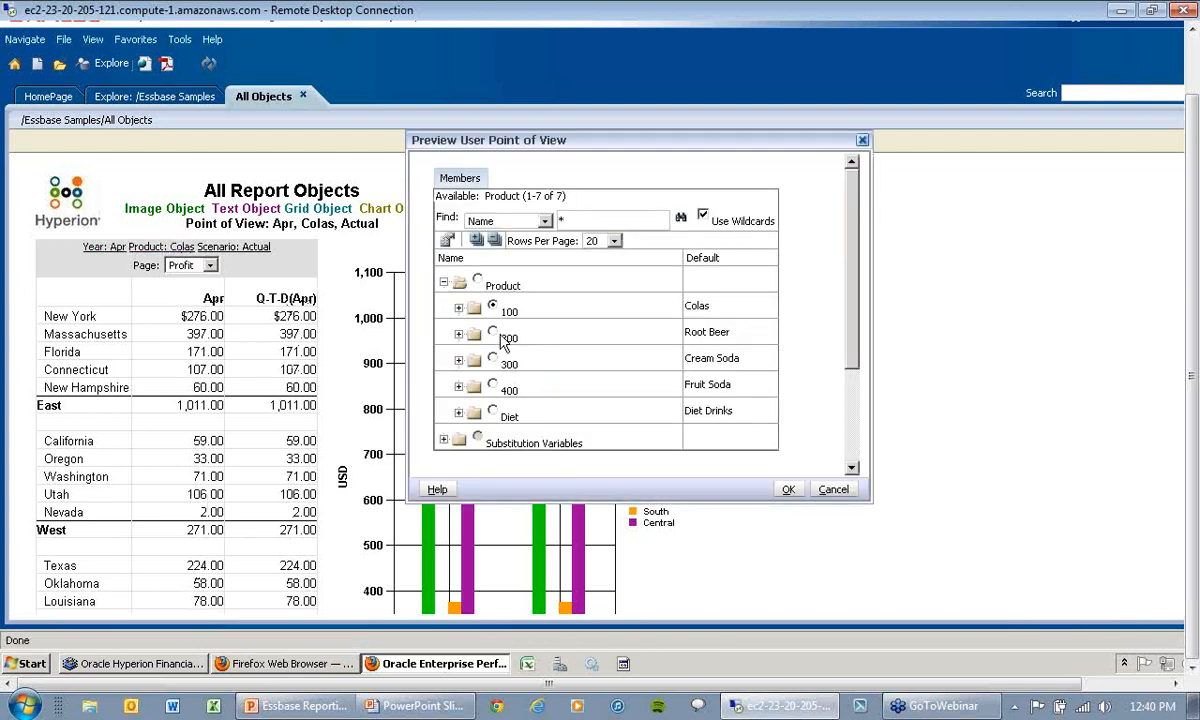
left_click(493, 334)
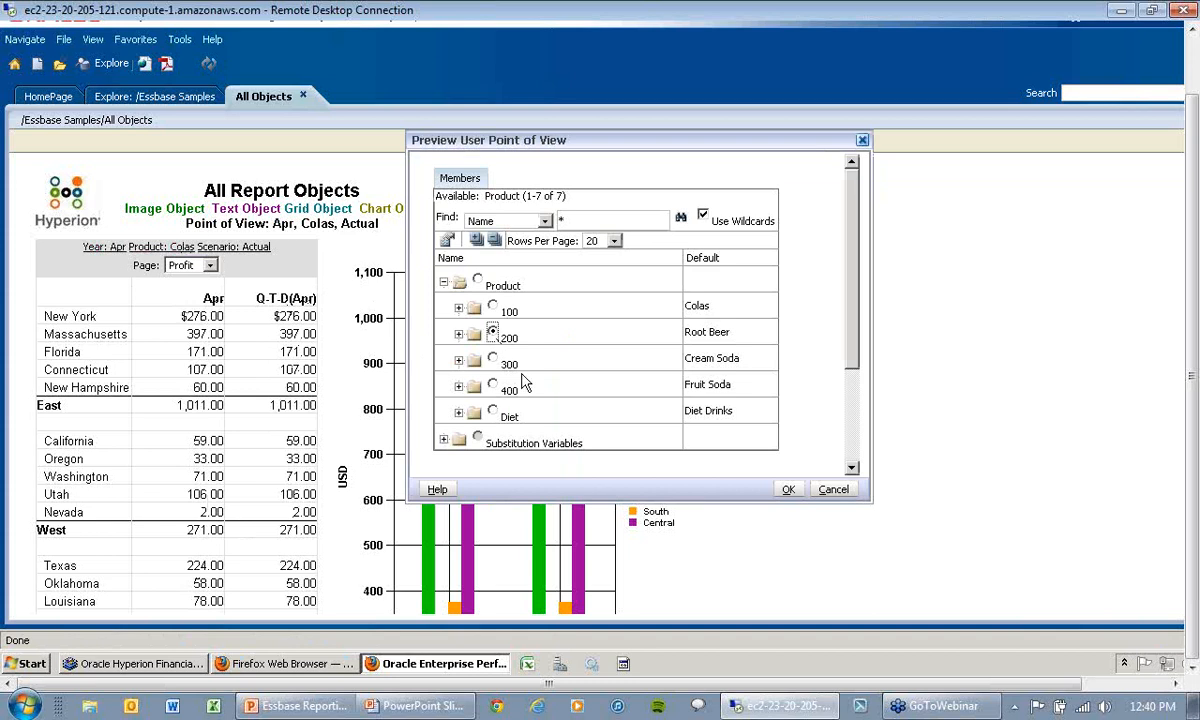
left_click(800, 490)
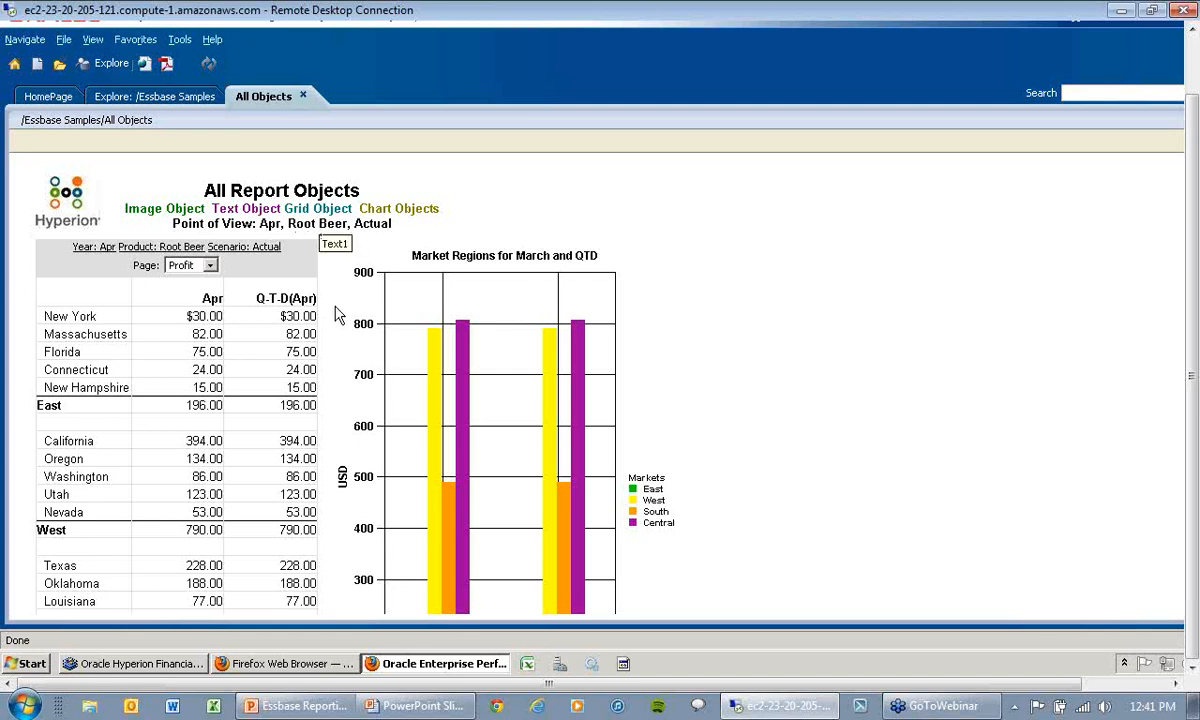
Step: Look at the report design in Financial Reporting Studio and switch to the PowerPoint slide show's Financial Reporting Example slide
left_click(195, 666)
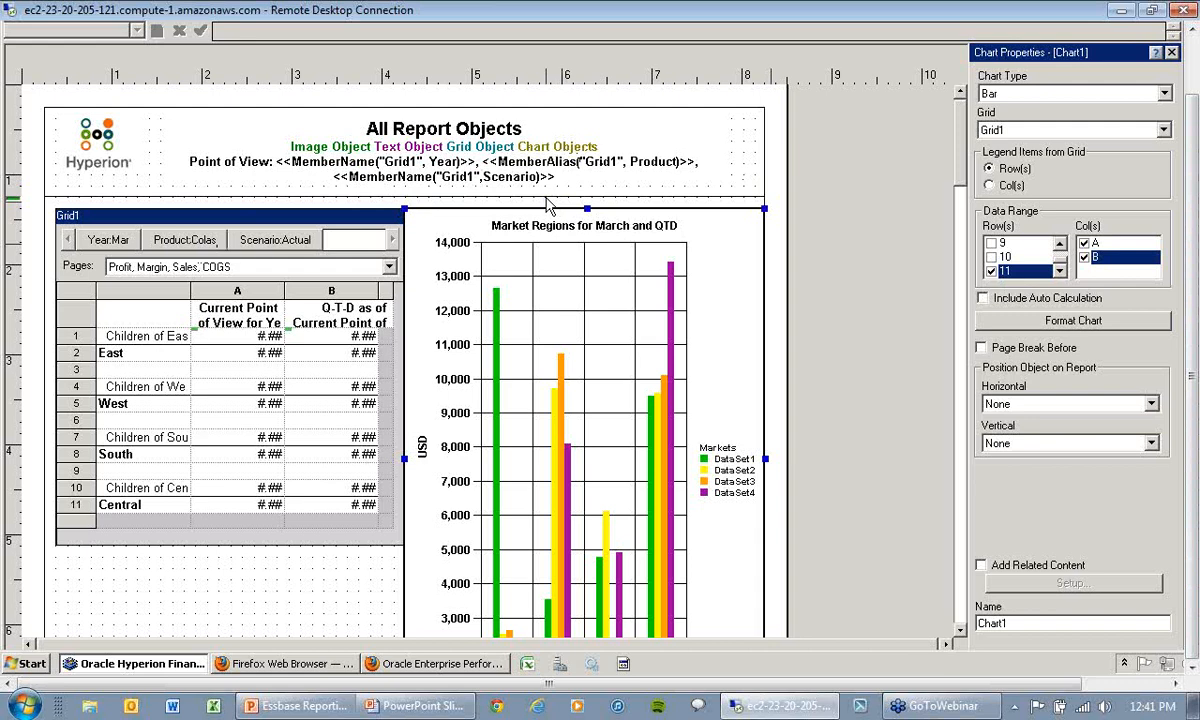
key("alt+Tab")
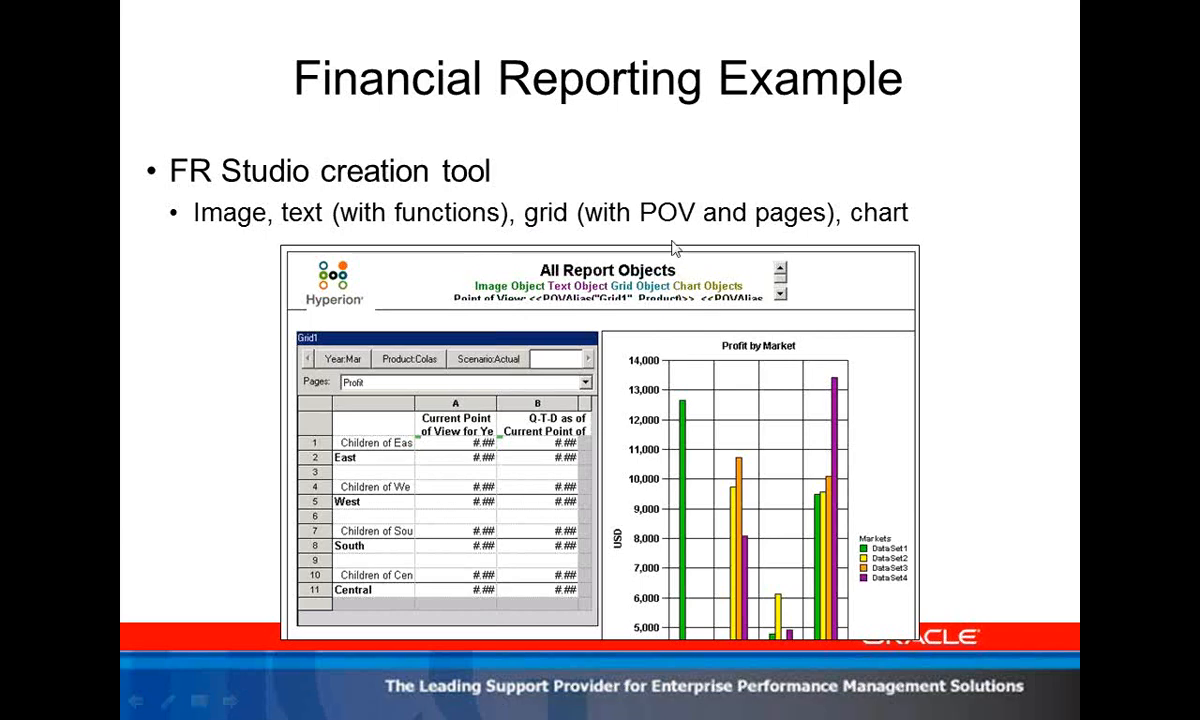
left_click(1087, 314)
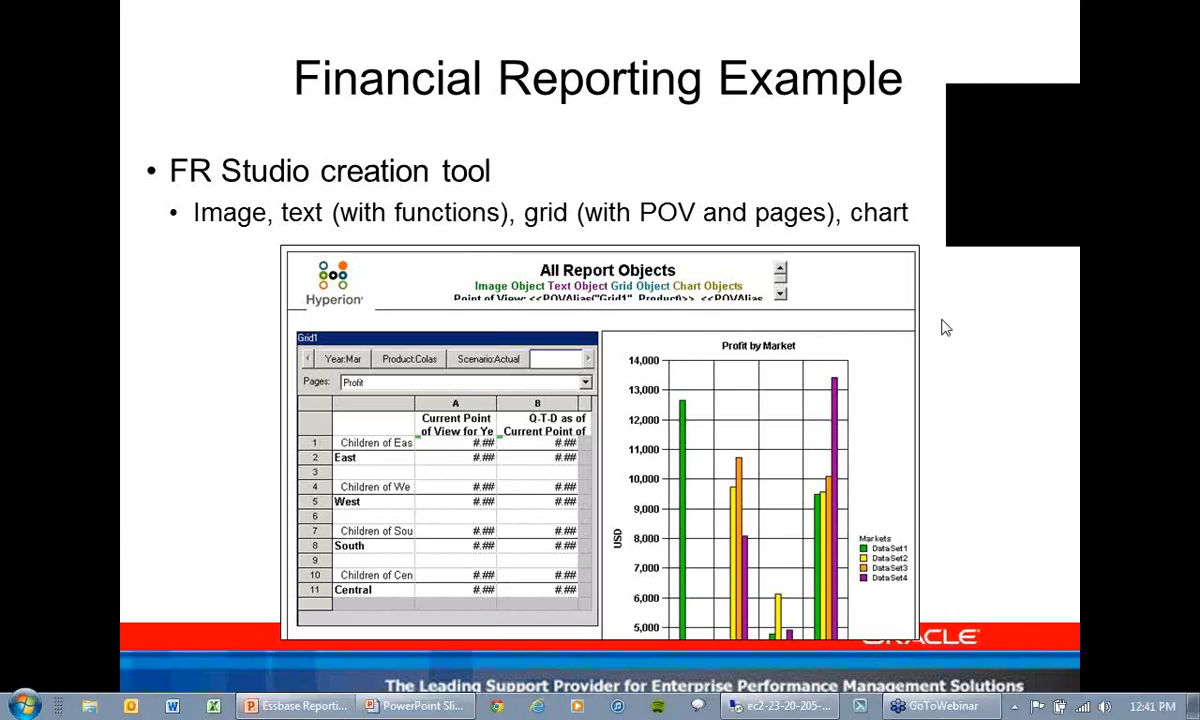